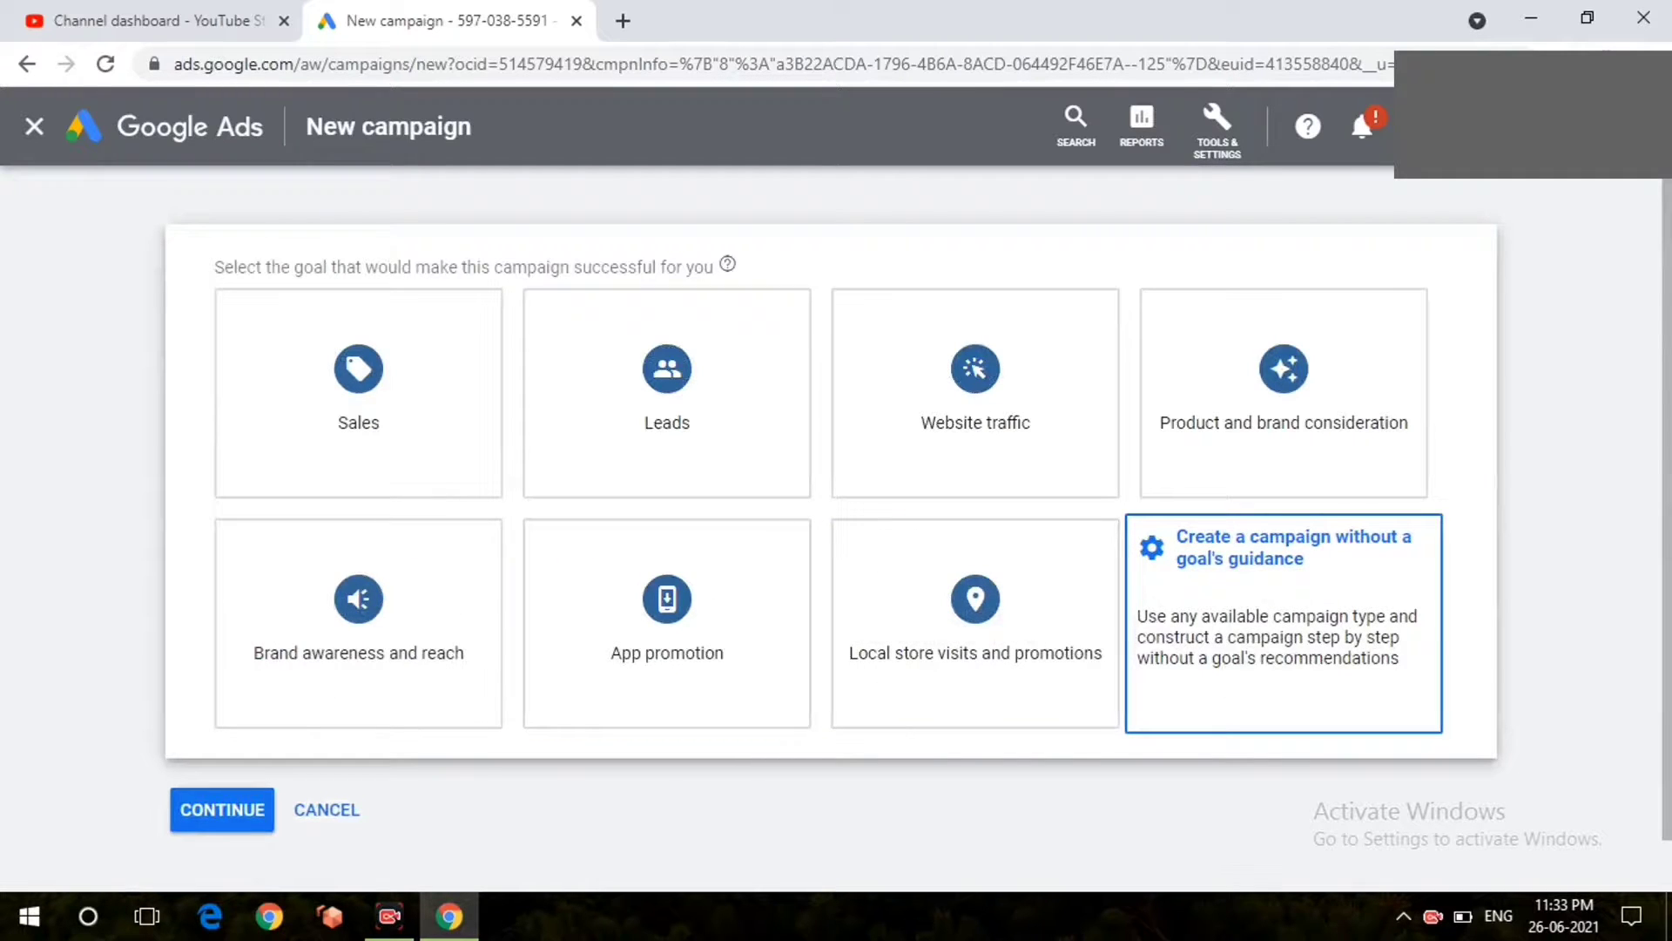
Create a campaign without a goal's guidance, using the Video type and the Custom video campaign subtype.
{"action": "left_click", "coordinate": [1284, 623]}
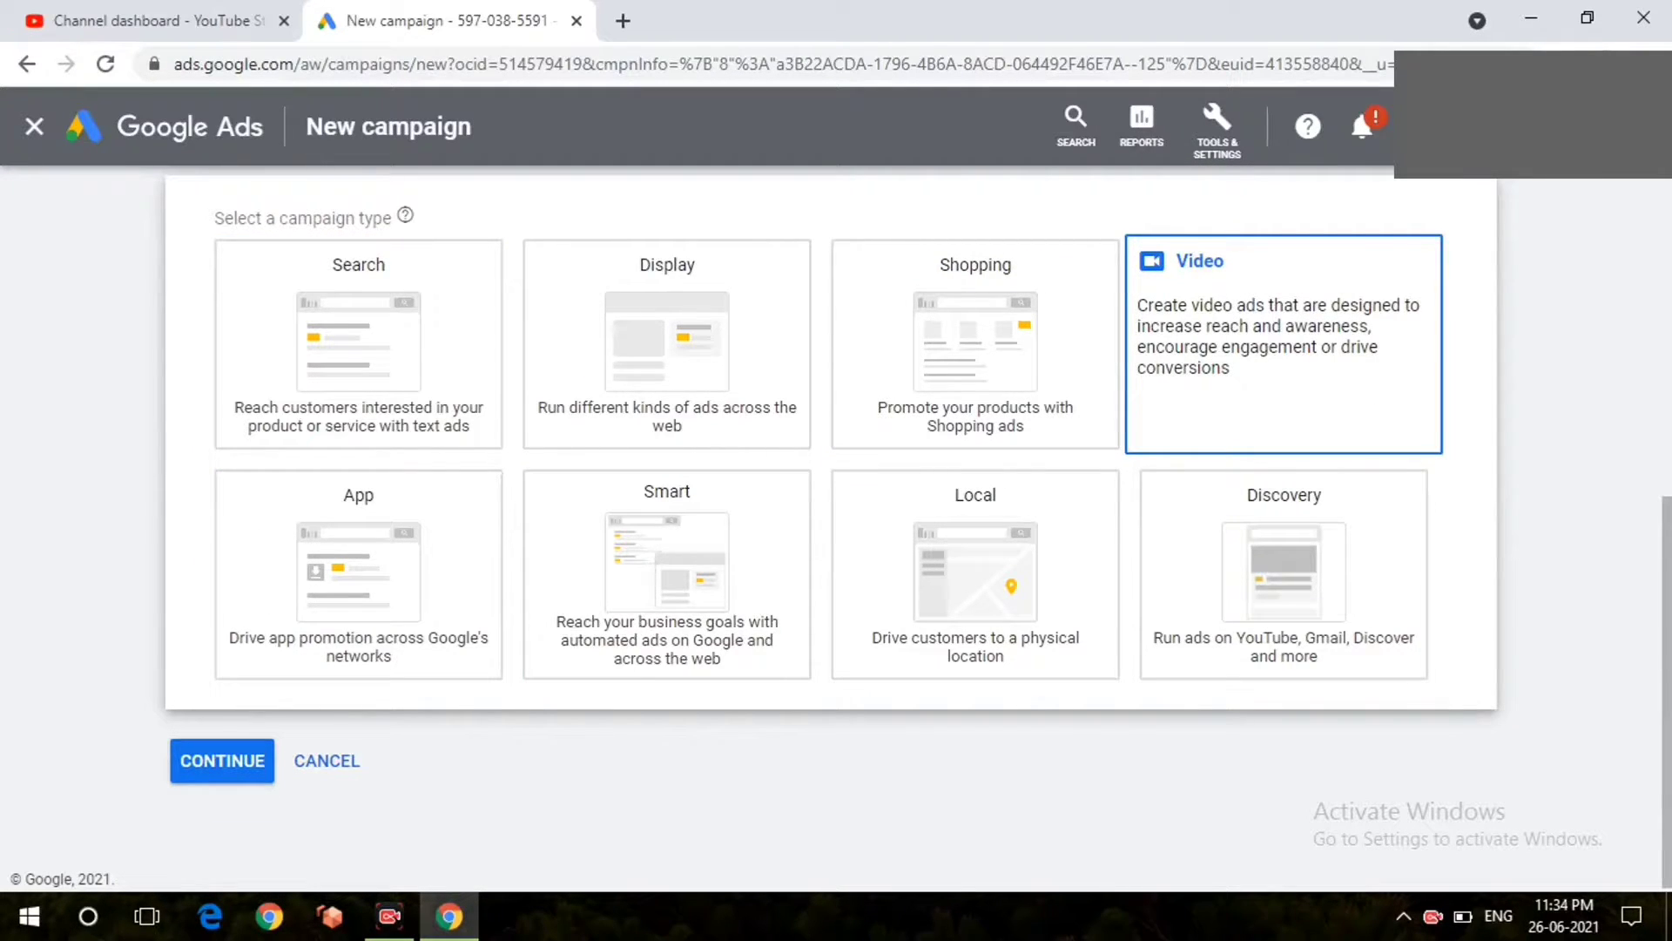
{"action": "left_click", "coordinate": [1283, 343]}
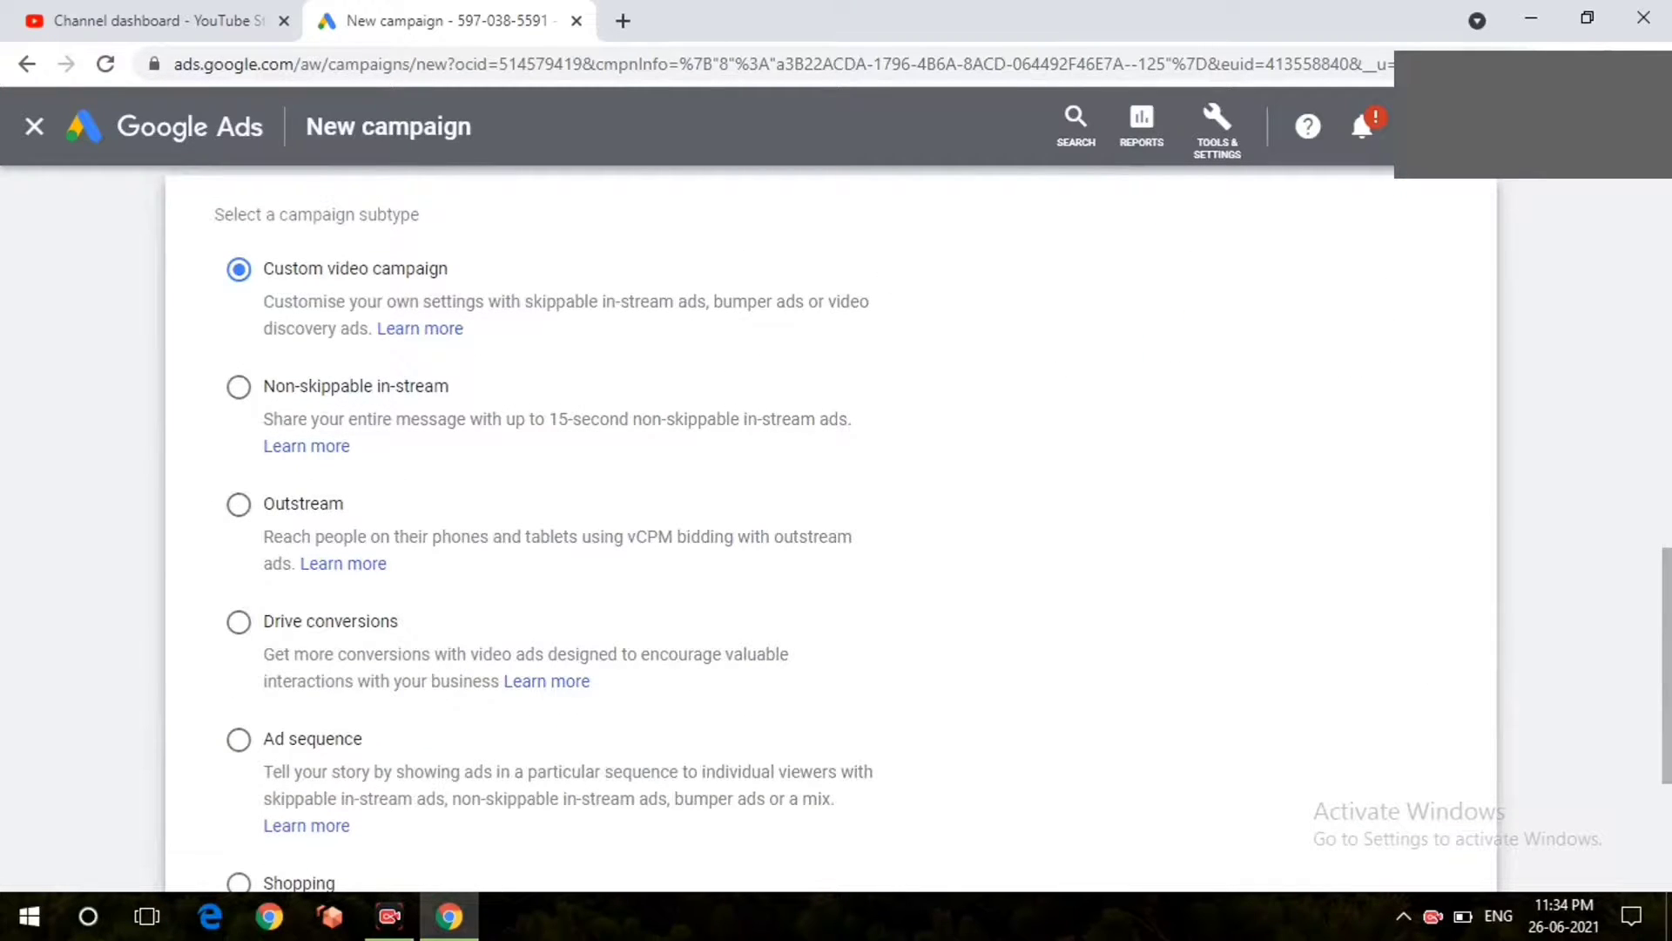
{"action": "scroll", "coordinate": [828, 522], "scroll_direction": "down", "scroll_amount": 4}
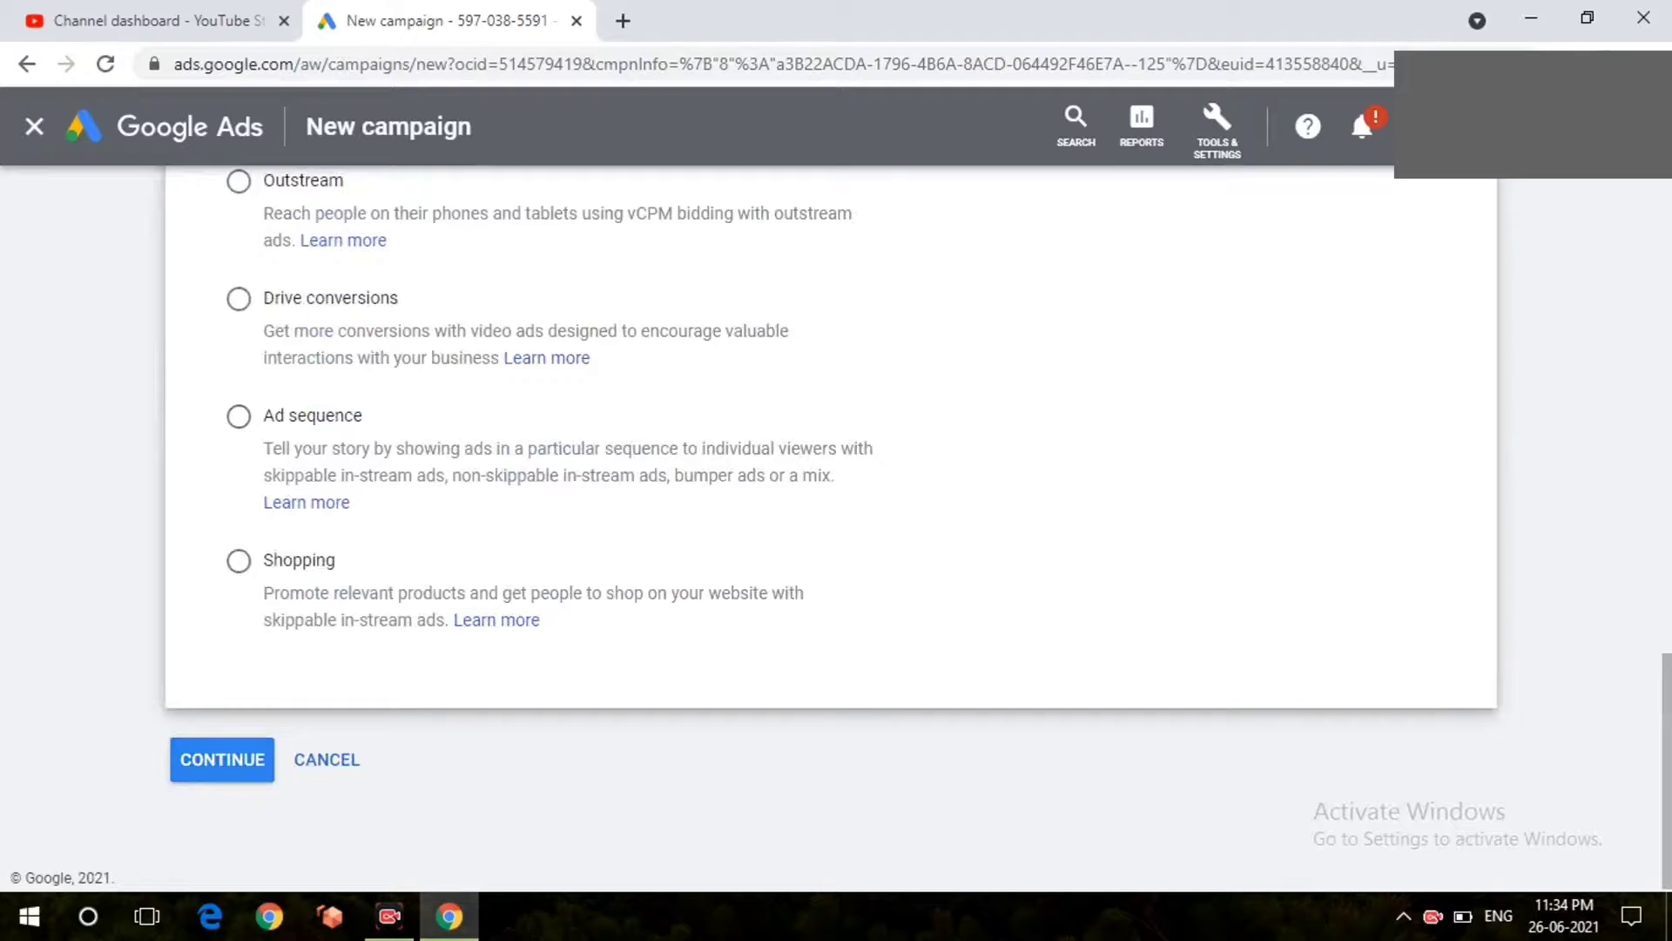
{"action": "left_click", "coordinate": [221, 758]}
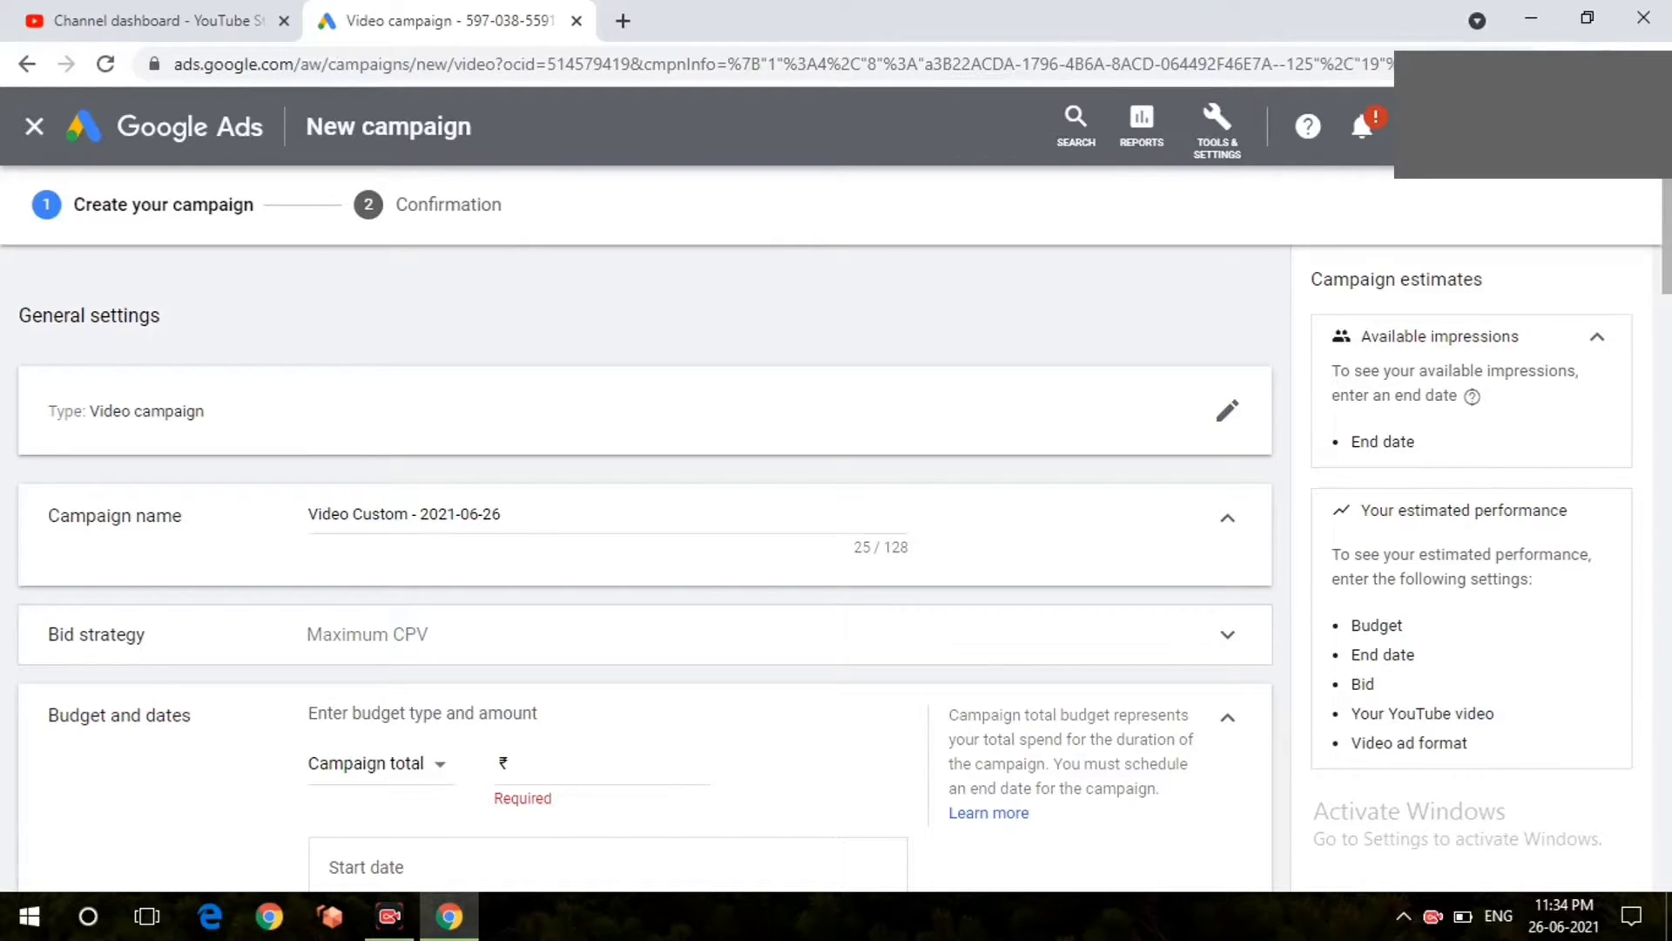
Replace the default campaign name with "test1".
{"action": "left_click", "coordinate": [502, 514]}
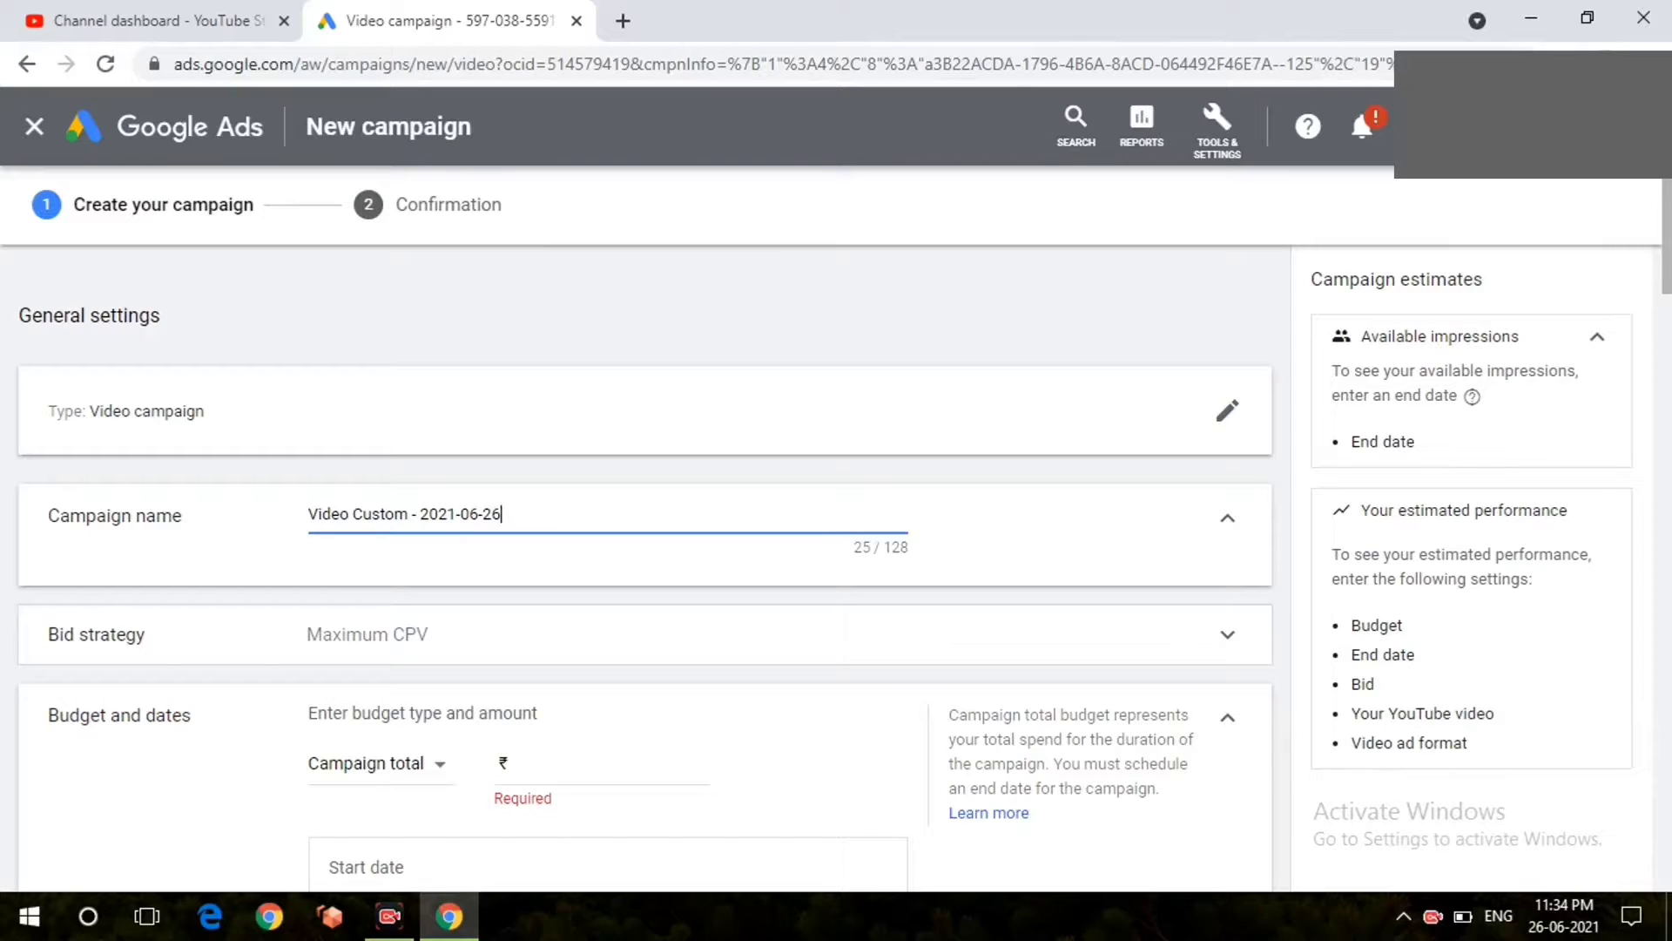
{"action": "key", "text": "BackSpace"}
{"action": "key", "text": "ctrl+a"}
{"action": "key", "text": "BackSpace"}
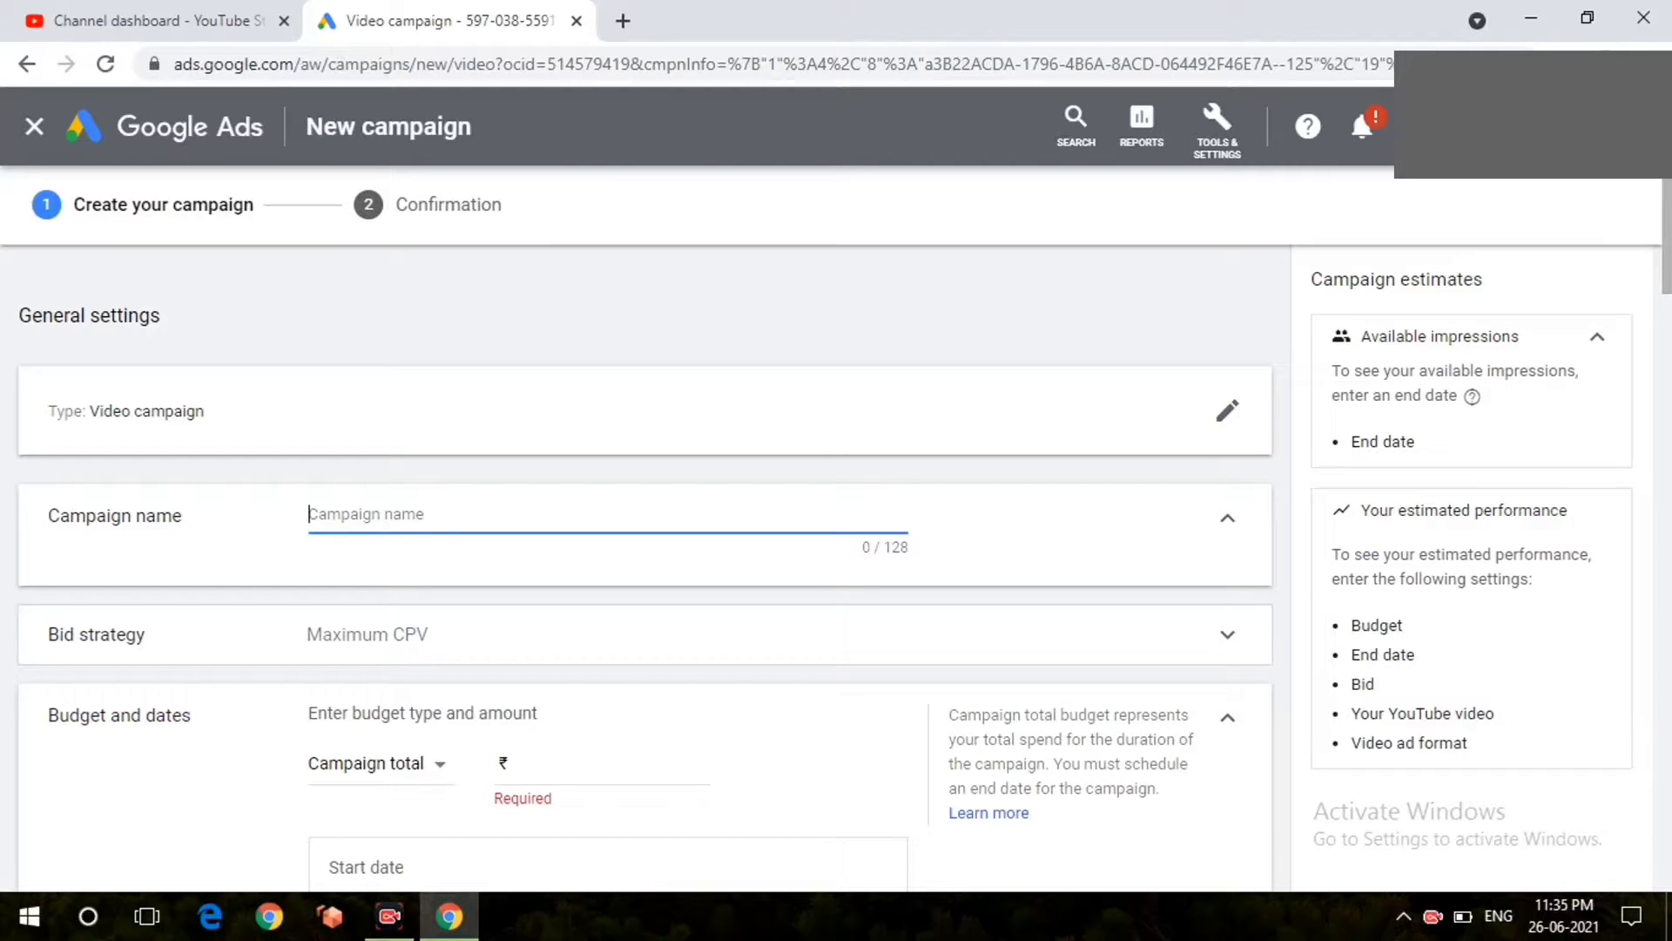
{"action": "type", "text": "test1"}
Check the available bid strategies for the campaign and keep Maximum CPV.
{"action": "scroll", "coordinate": [645, 558], "scroll_direction": "down", "scroll_amount": 1}
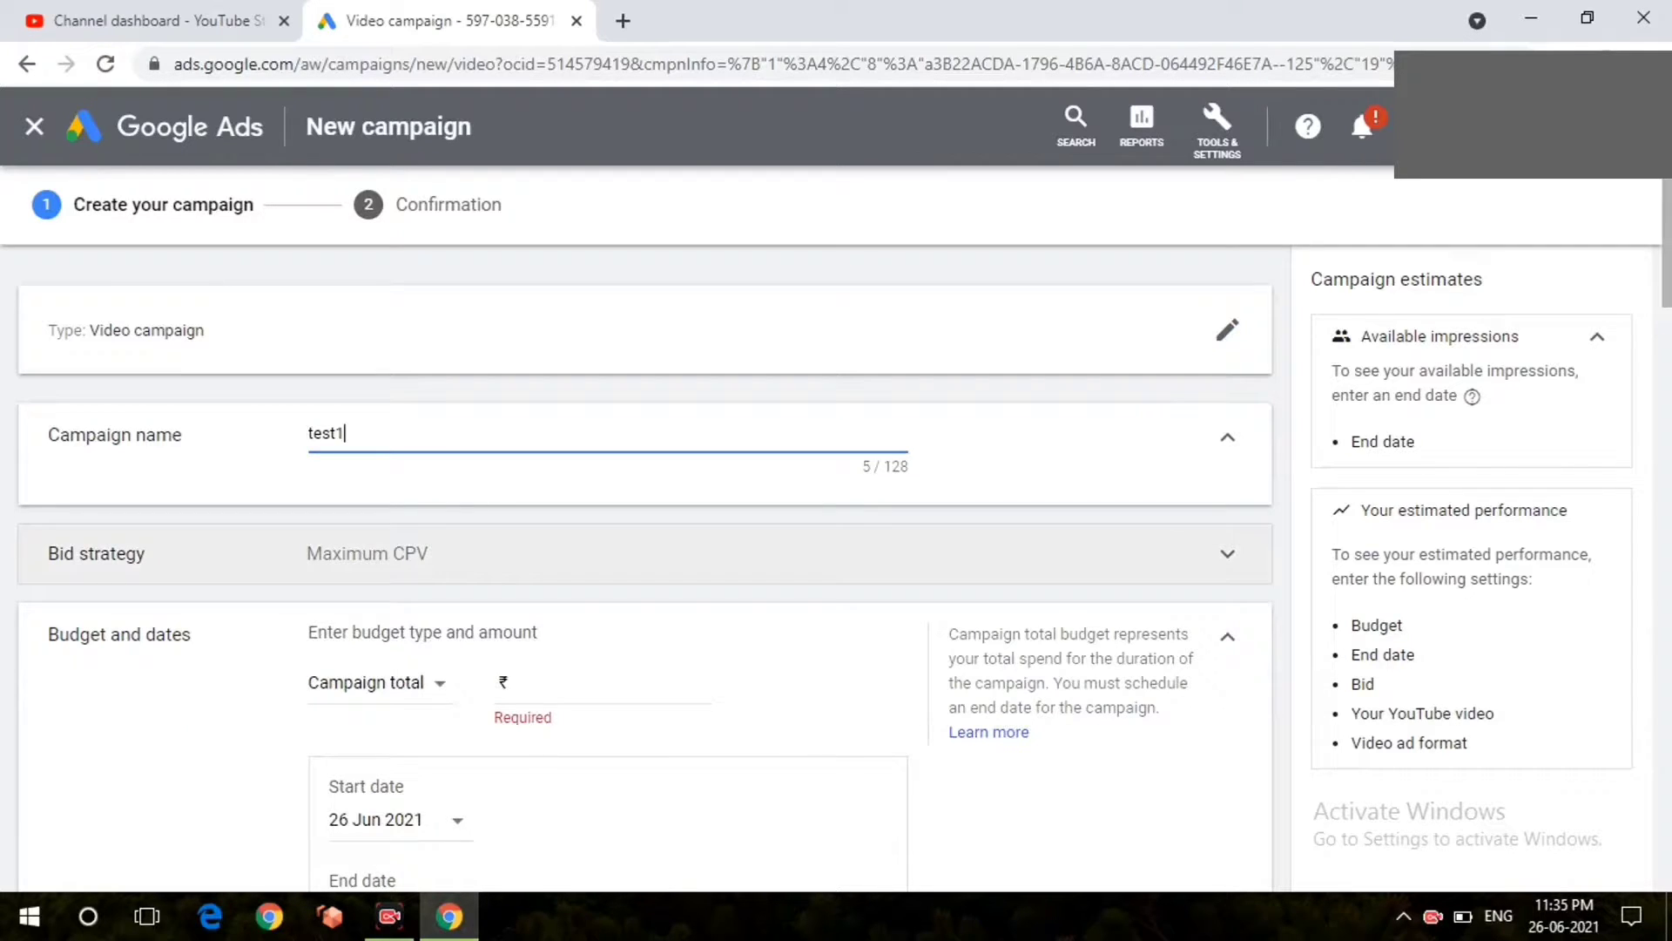
{"action": "left_click", "coordinate": [645, 553]}
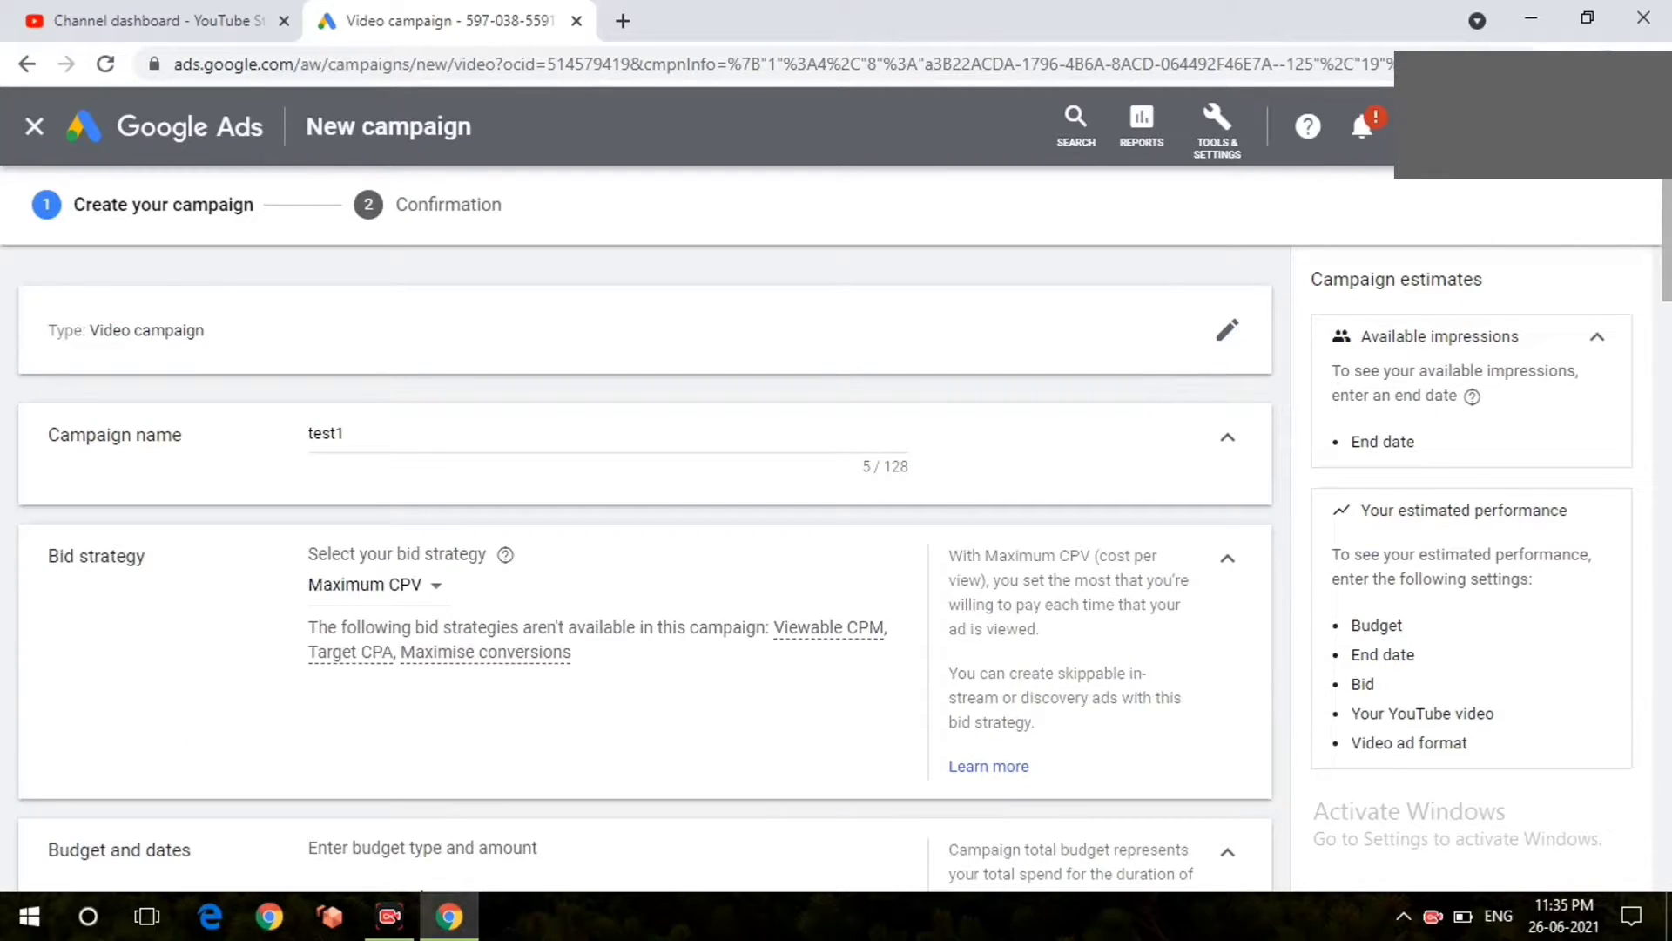
{"action": "left_click", "coordinate": [375, 585]}
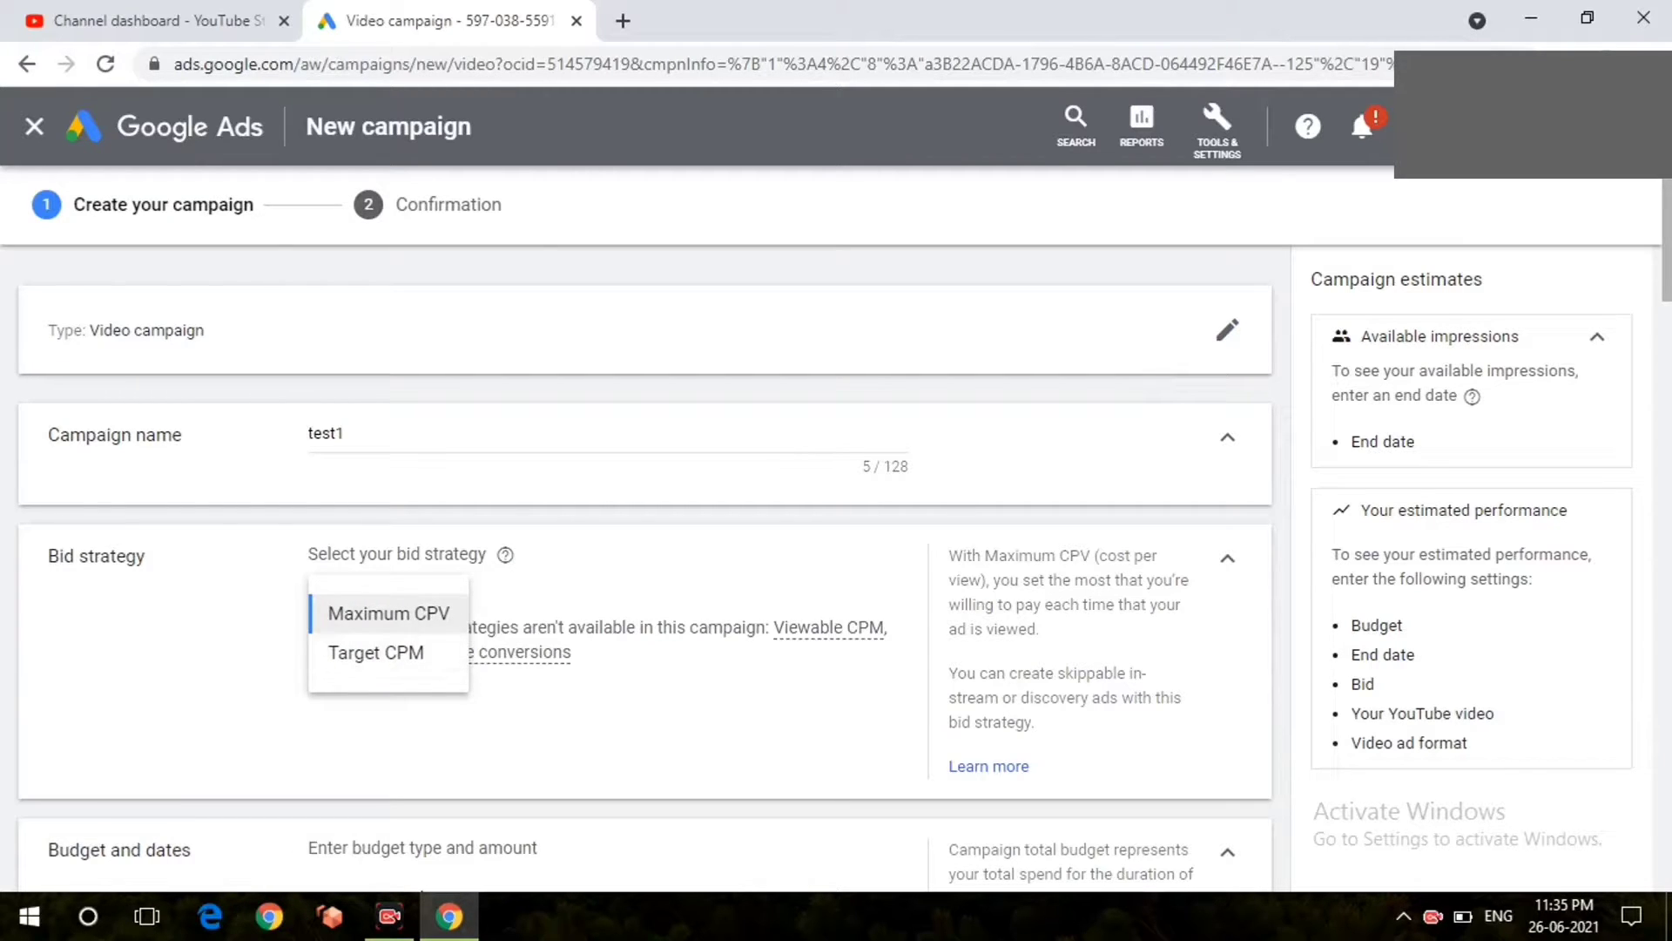
{"action": "key", "text": "Escape"}
Set the campaign total budget to ₹300.00.
{"action": "scroll", "coordinate": [645, 566], "scroll_direction": "down", "scroll_amount": 1}
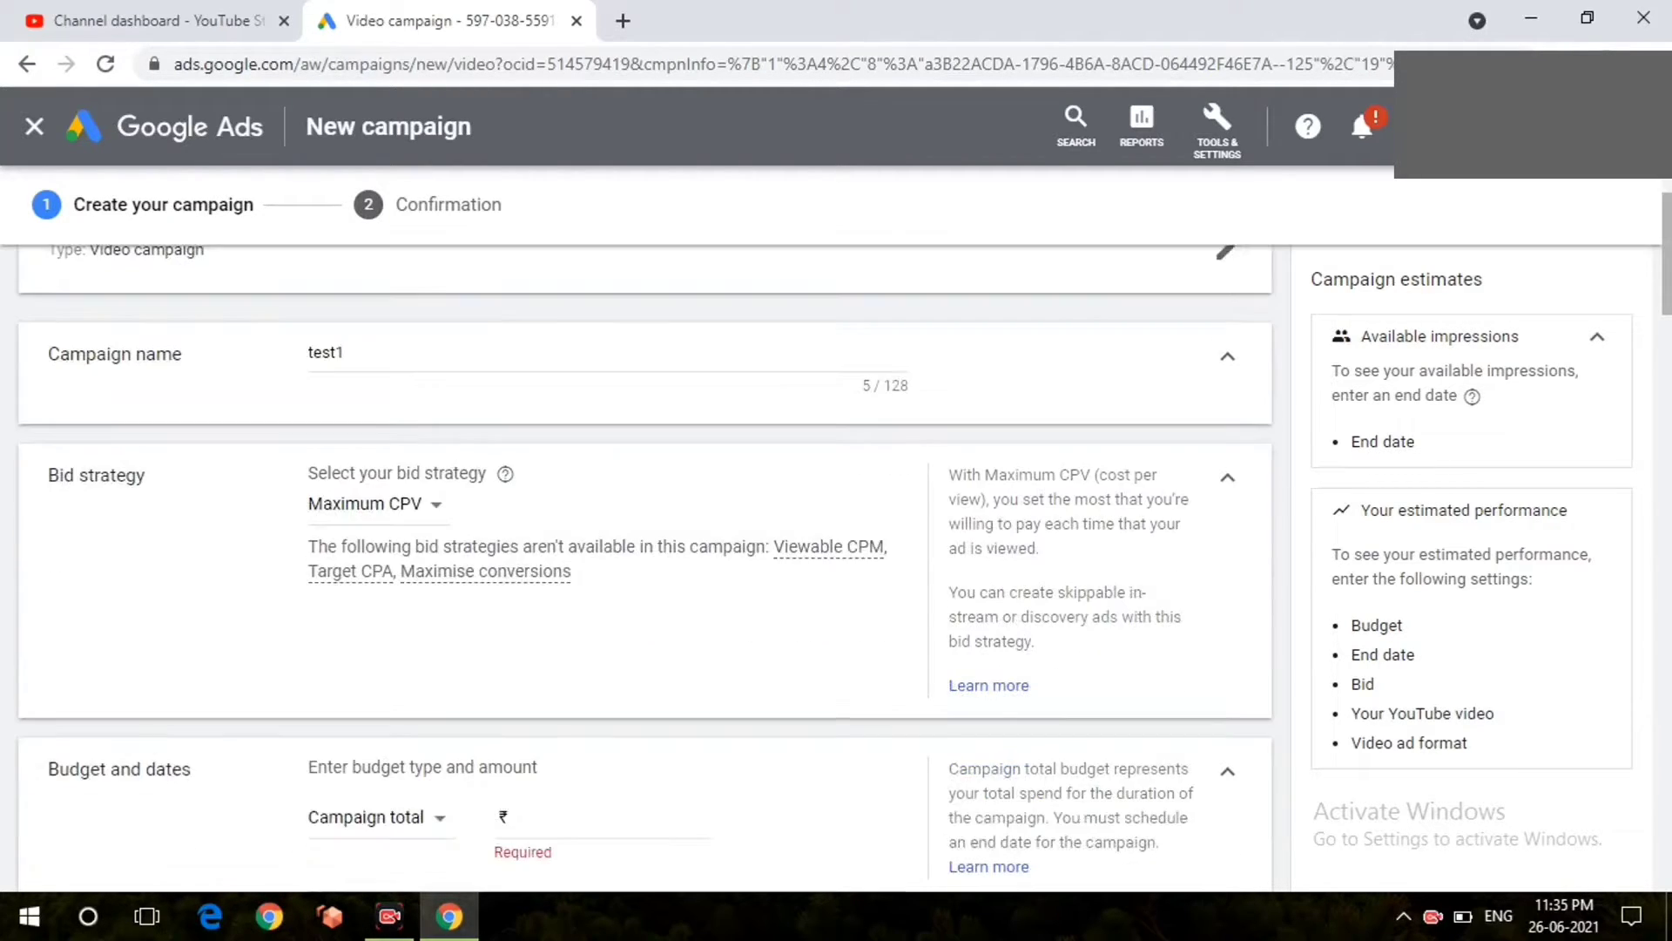
{"action": "scroll", "coordinate": [645, 567], "scroll_direction": "down", "scroll_amount": 1}
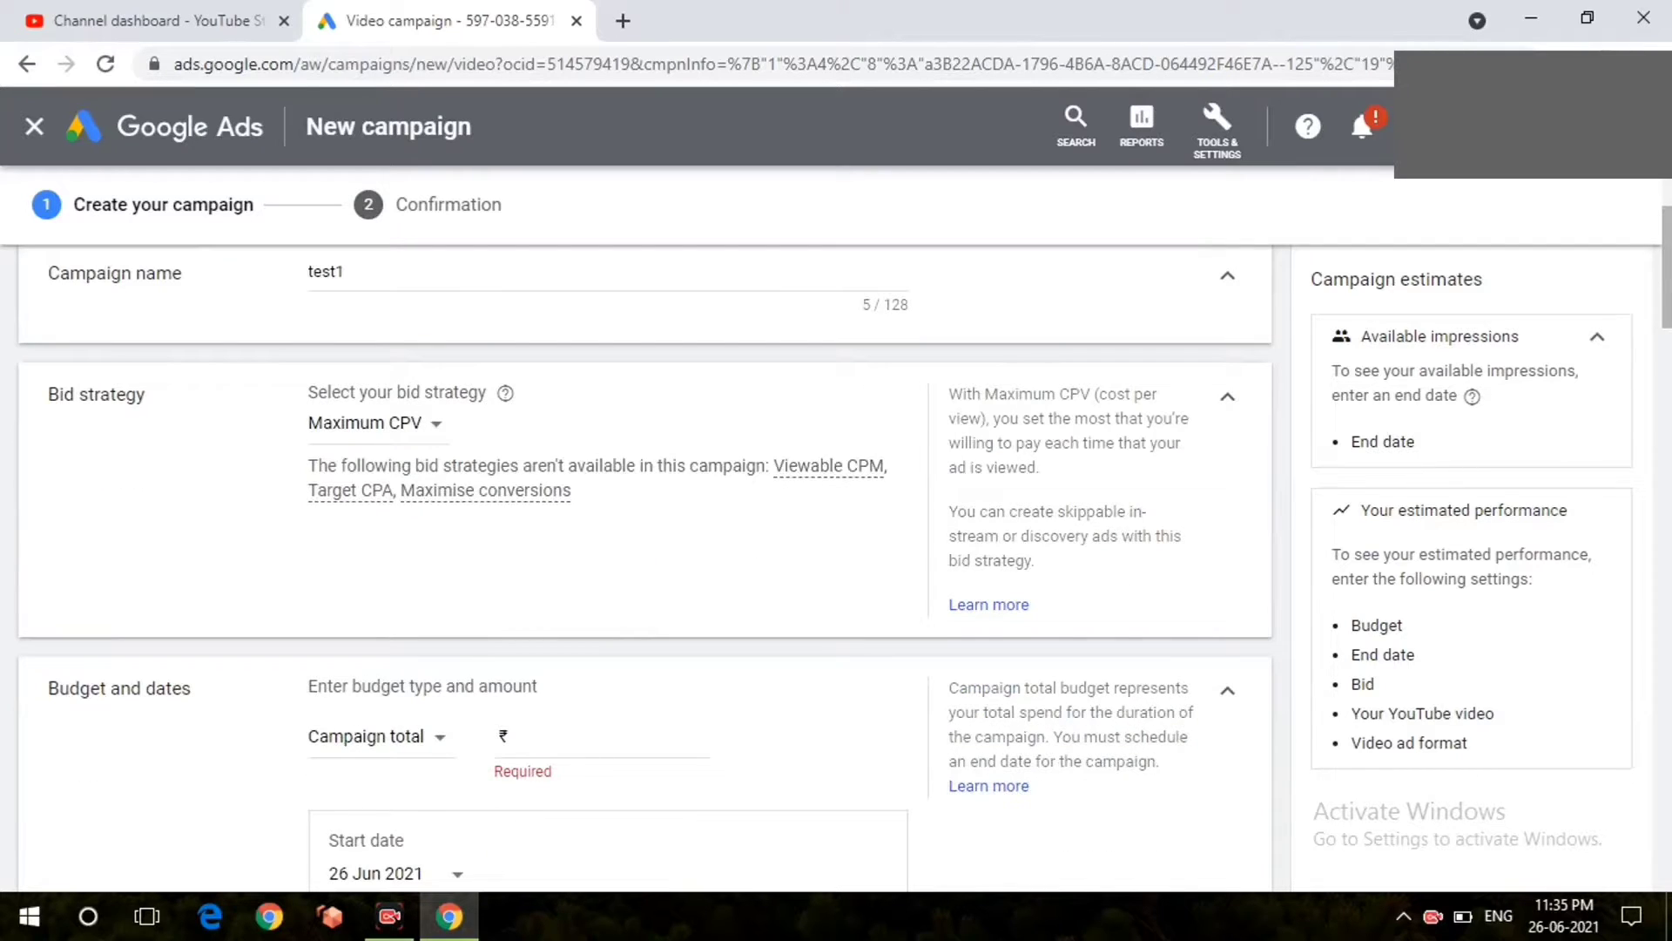
{"action": "left_click", "coordinate": [709, 737]}
{"action": "type", "text": "3,000"}
{"action": "key", "text": "BackSpace"}
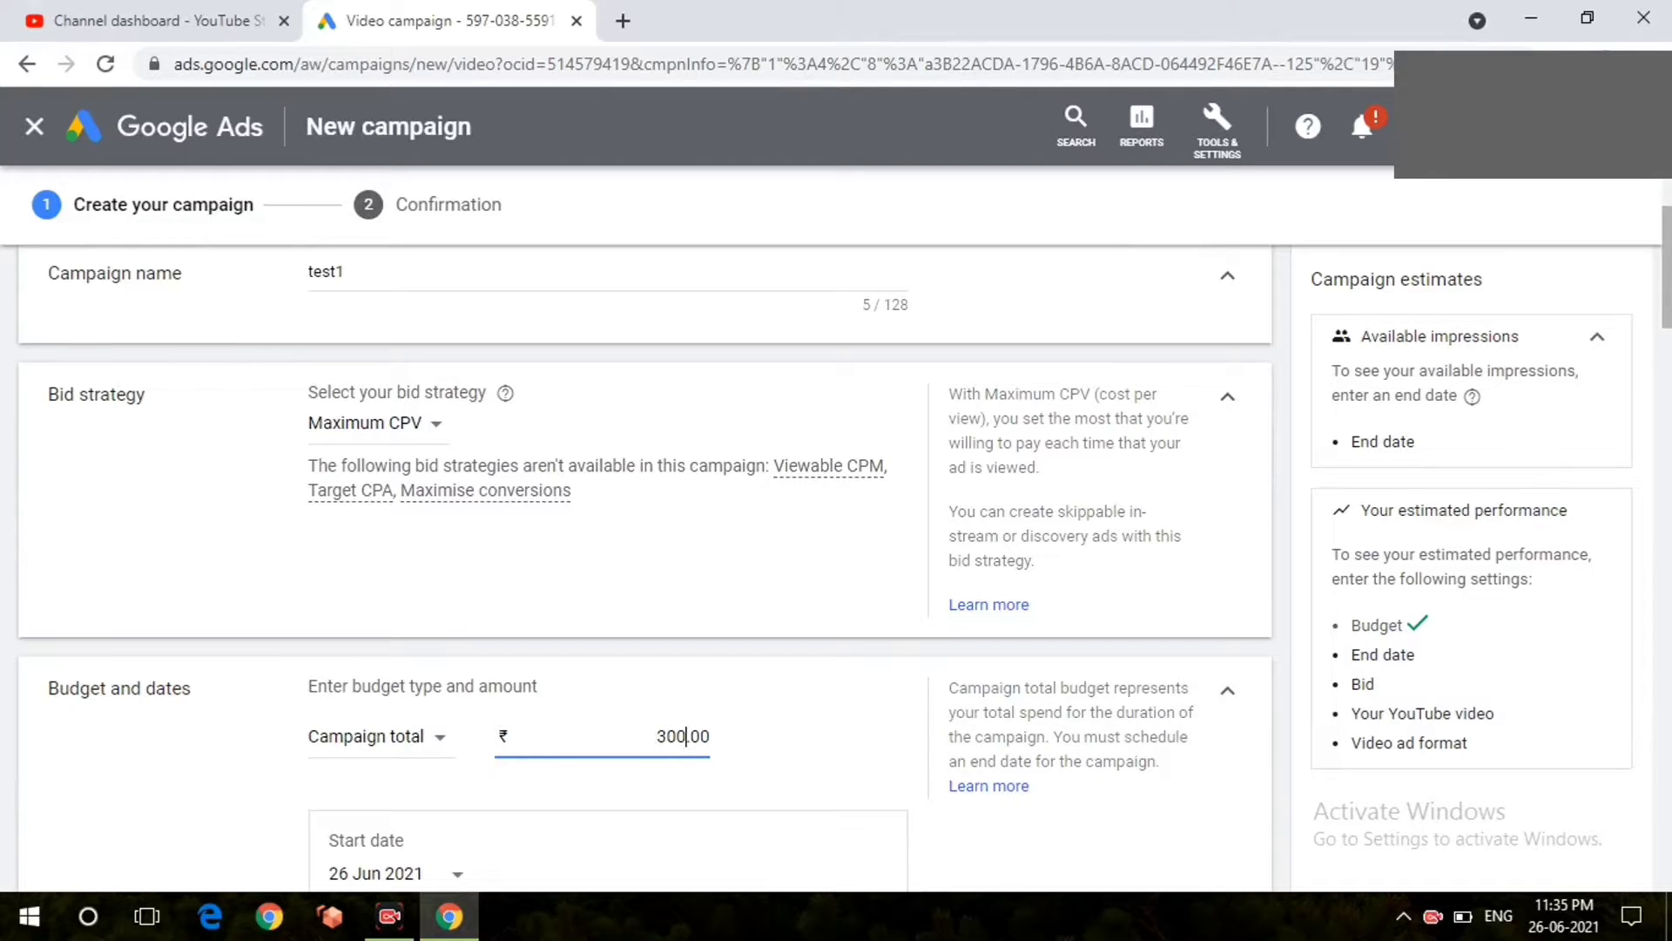
Set the campaign's end date to 6 Jul 2021.
{"action": "scroll", "coordinate": [645, 566], "scroll_direction": "down", "scroll_amount": 2}
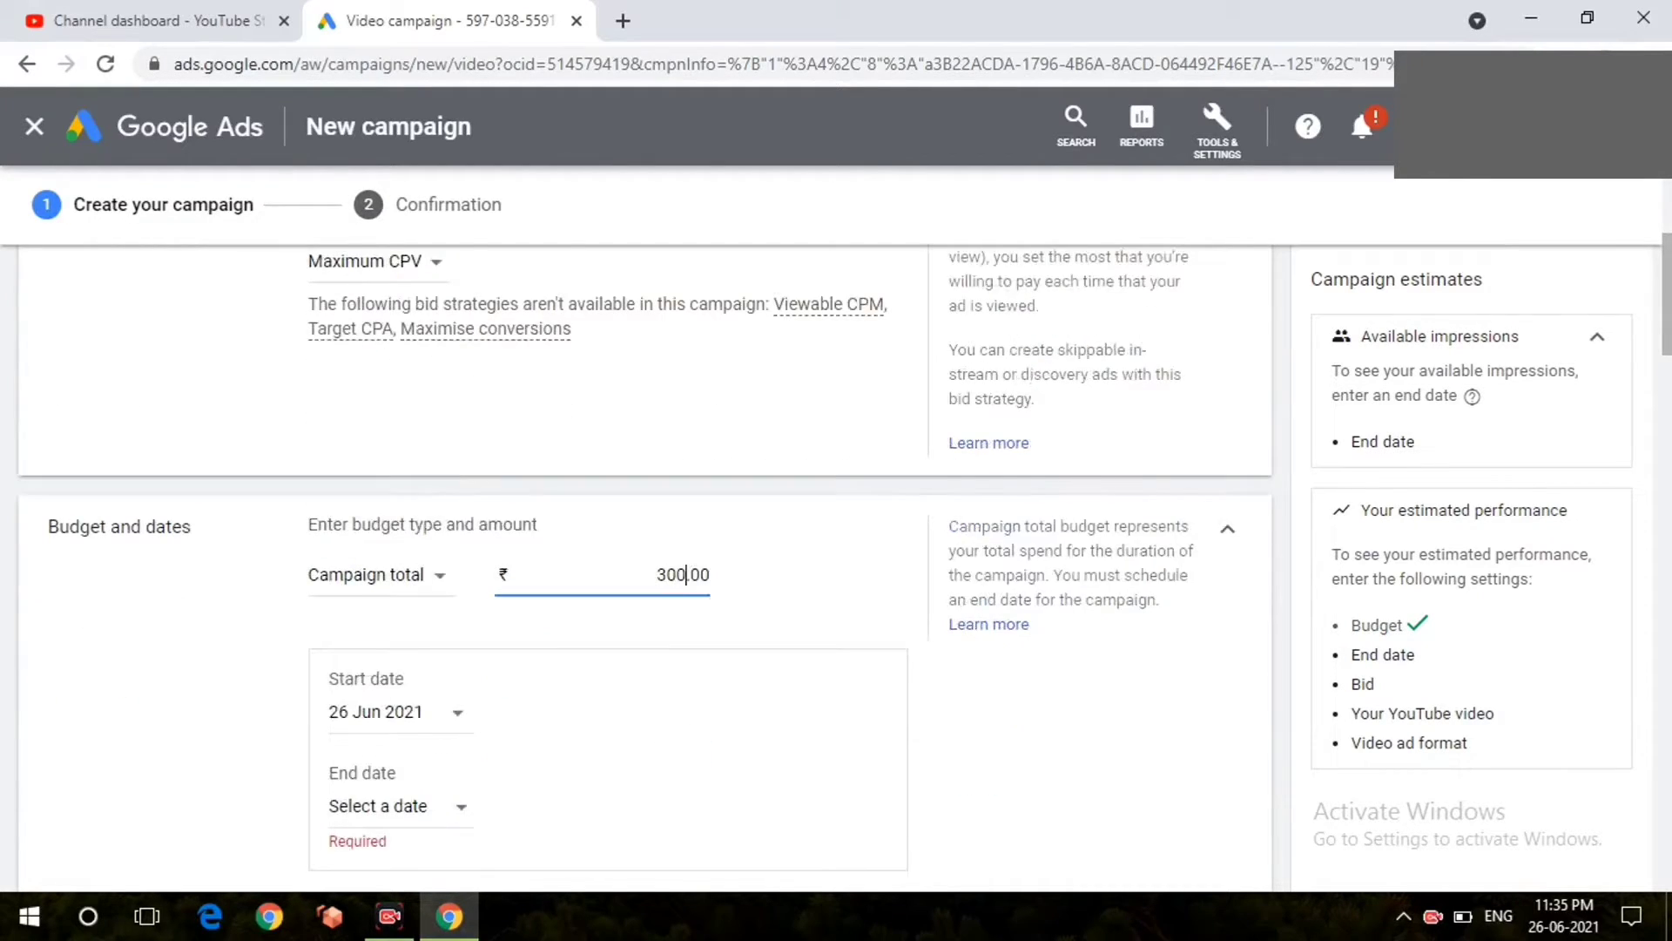
{"action": "scroll", "coordinate": [645, 566], "scroll_direction": "down", "scroll_amount": 2}
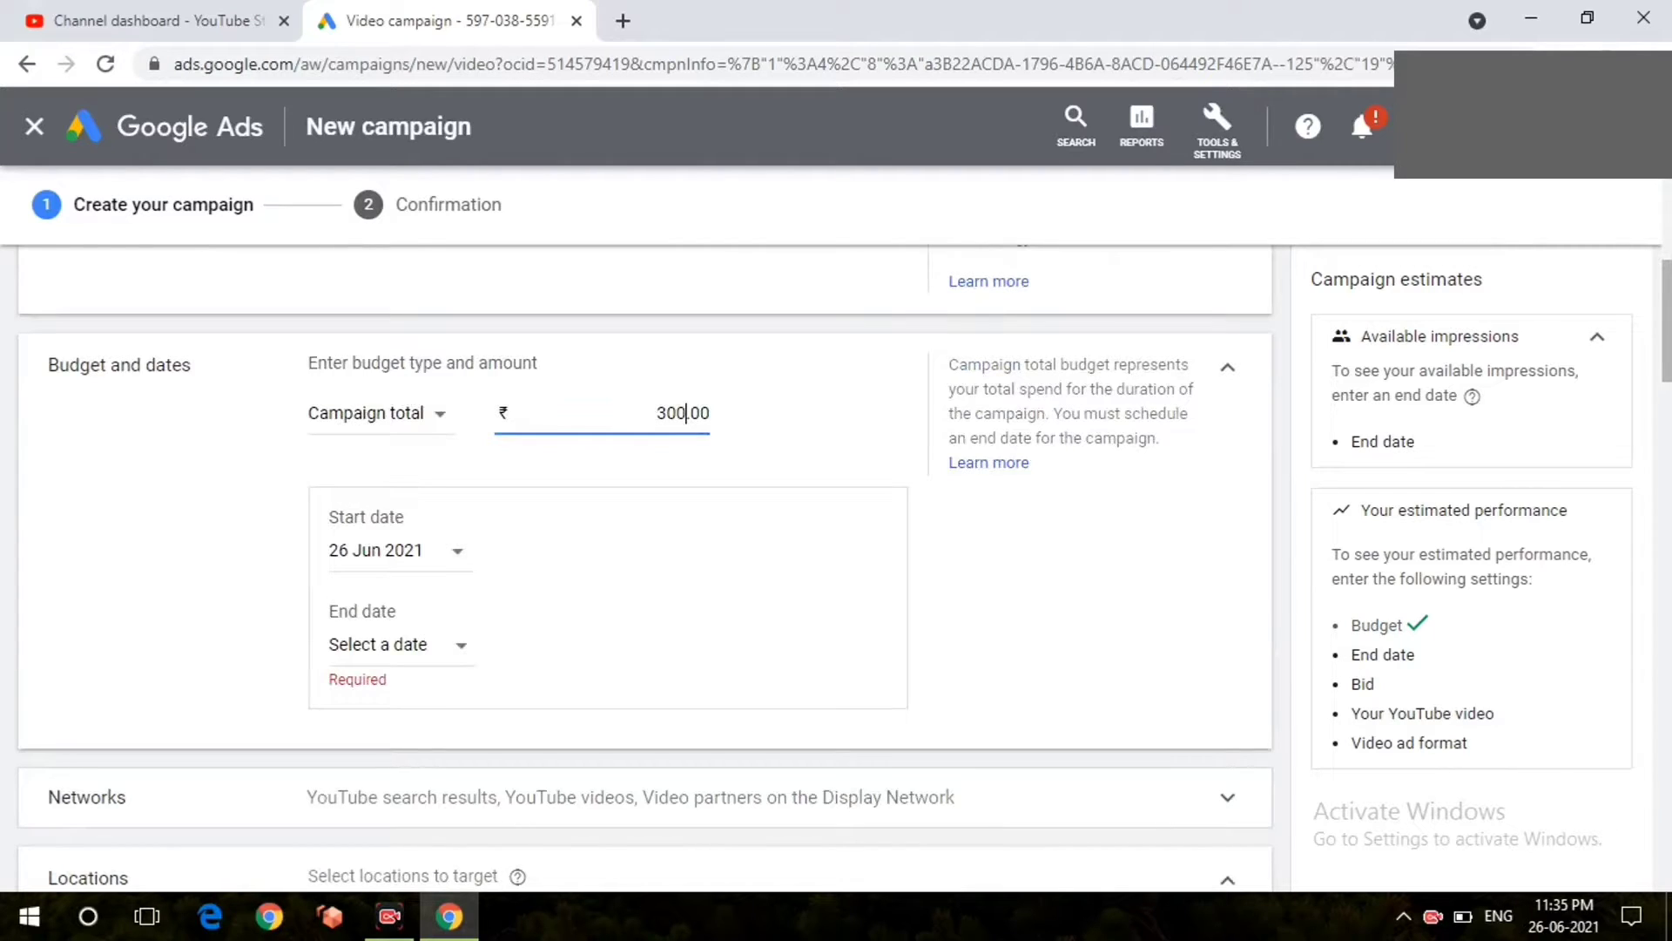
{"action": "left_click", "coordinate": [401, 644]}
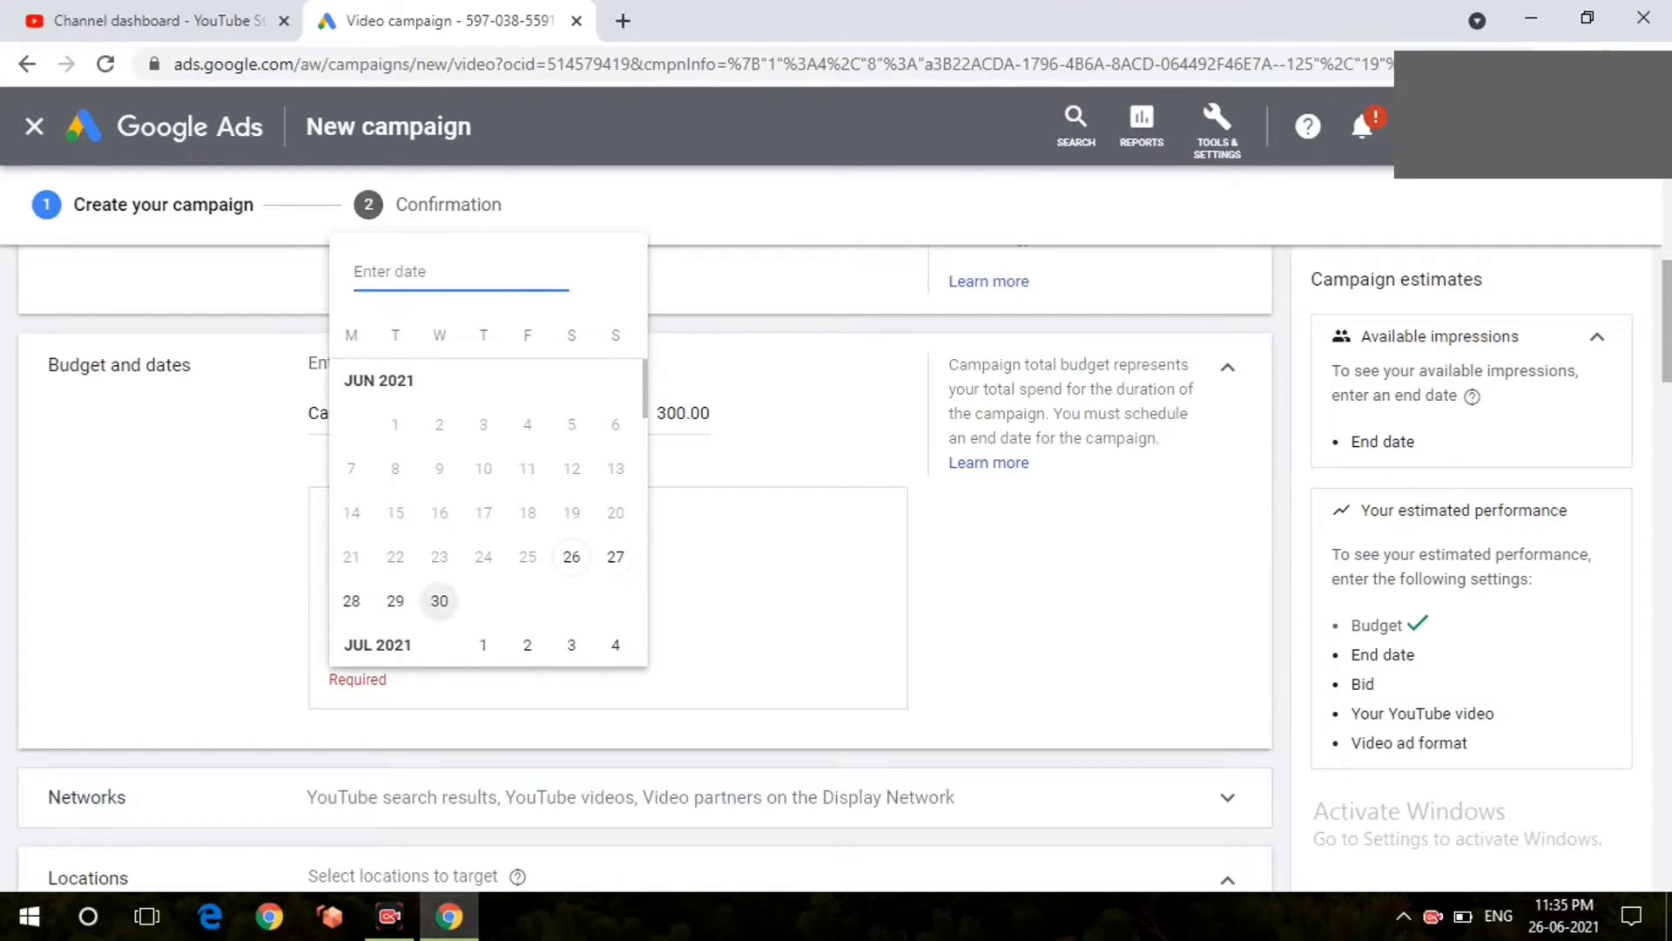
{"action": "scroll", "coordinate": [439, 600], "scroll_direction": "down", "scroll_amount": 1}
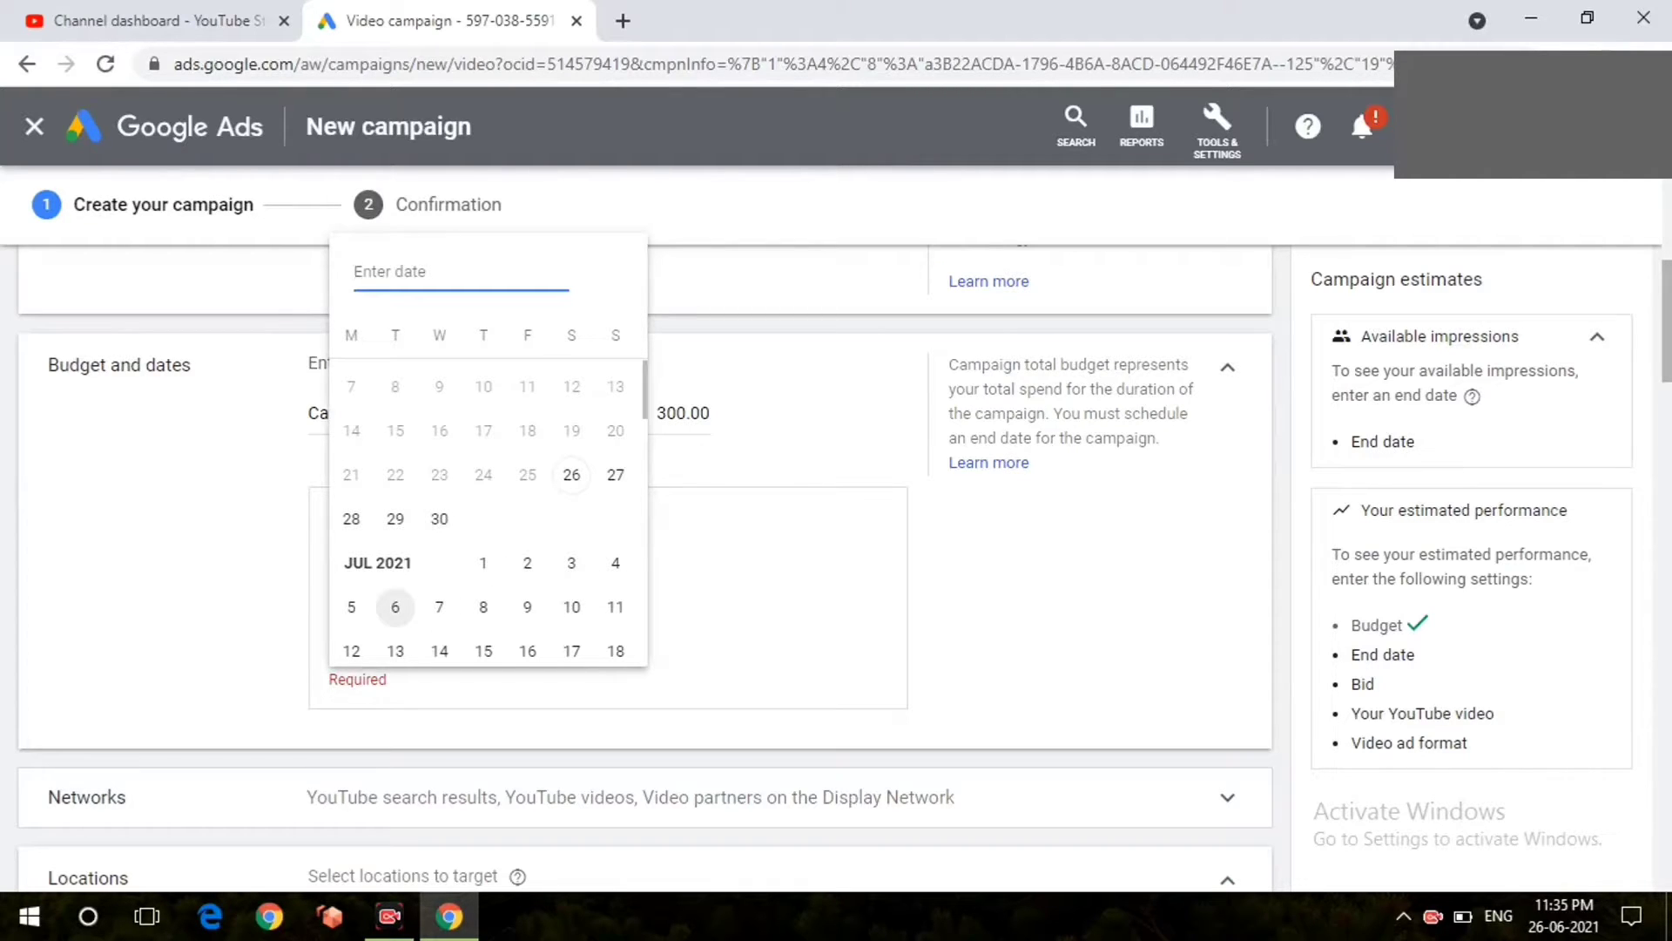
{"action": "left_click", "coordinate": [395, 608]}
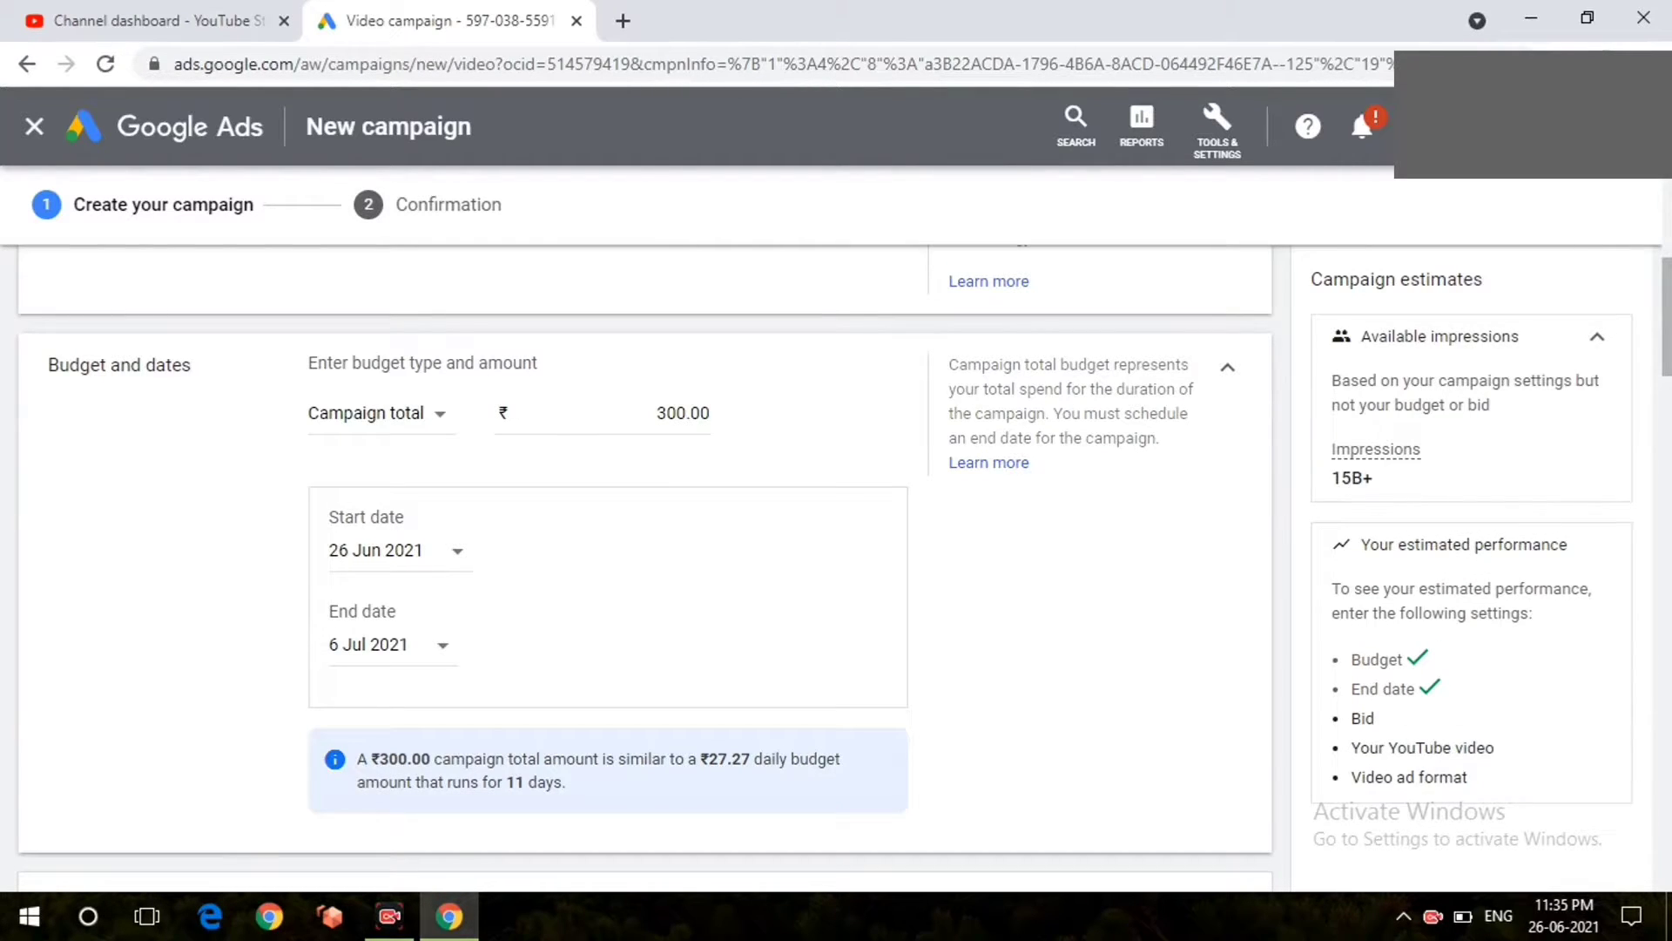
Expand the Networks settings and exclude video partners on the Display Network.
{"action": "scroll", "coordinate": [645, 566], "scroll_direction": "down", "scroll_amount": 3}
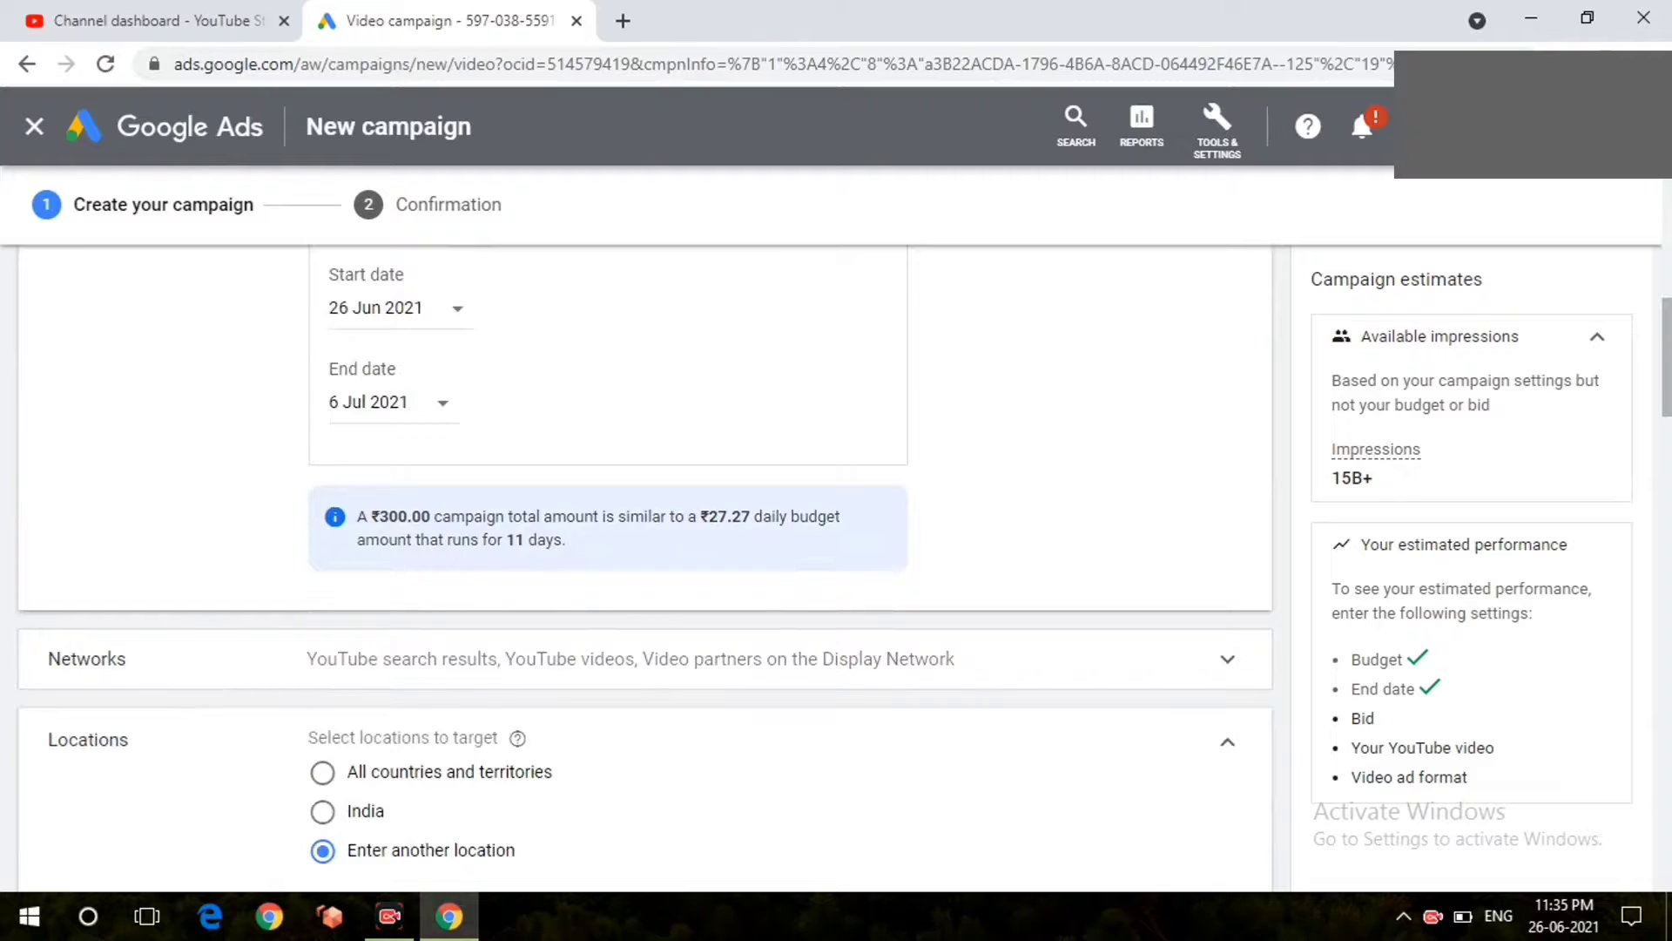
{"action": "scroll", "coordinate": [645, 566], "scroll_direction": "down", "scroll_amount": 2}
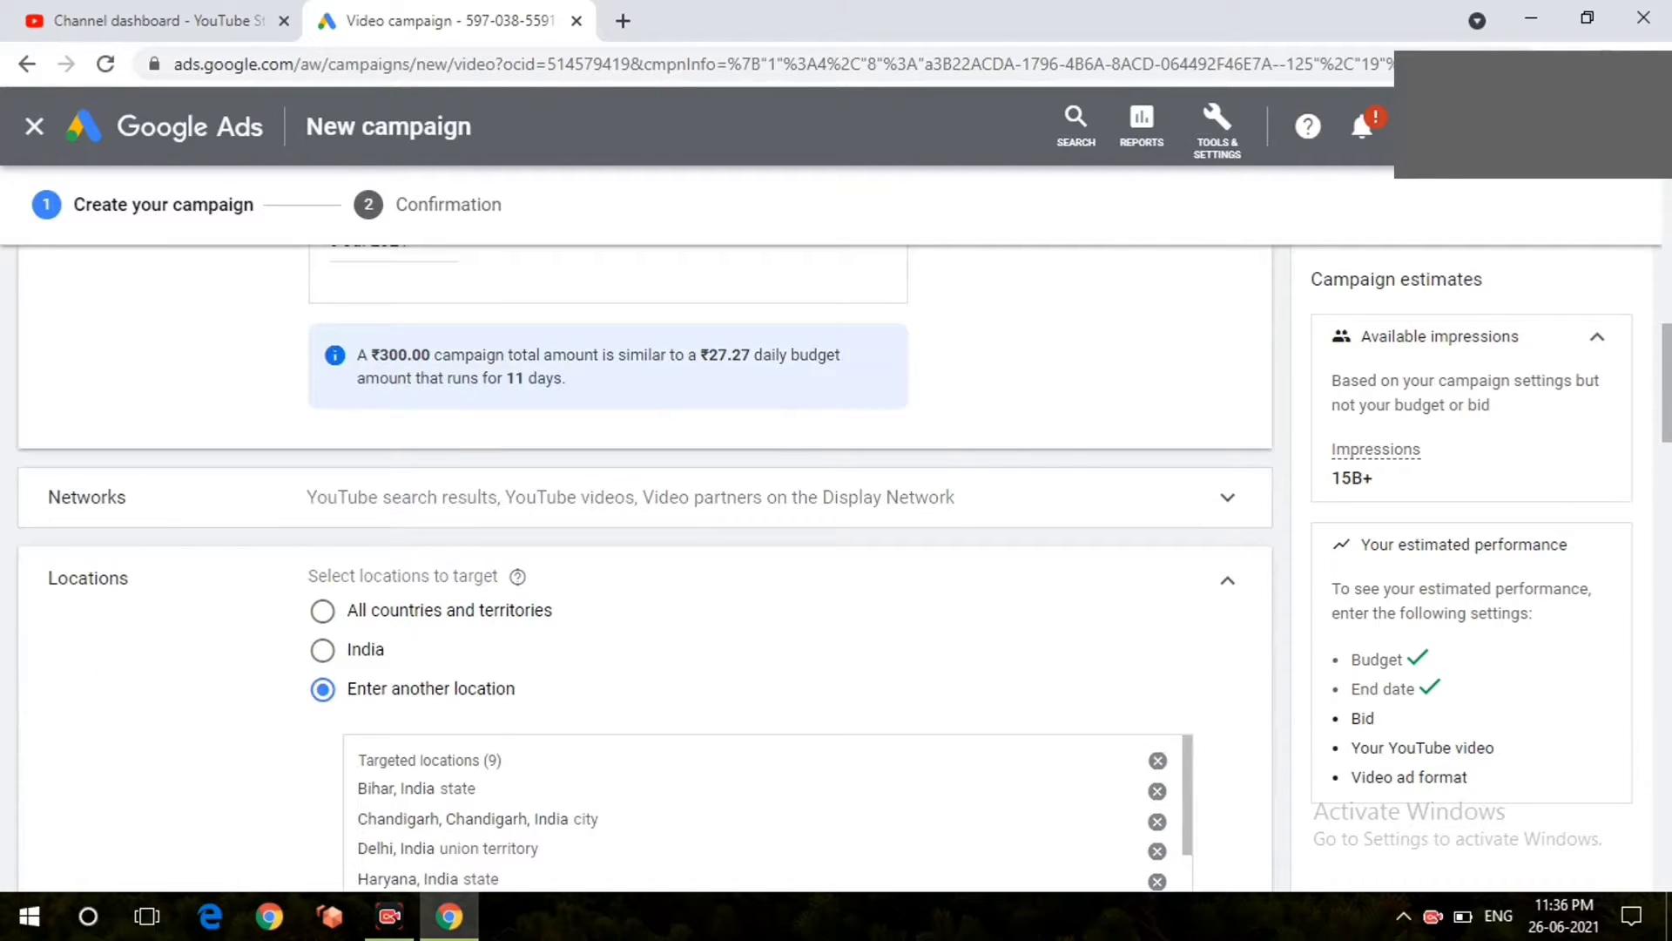
{"action": "left_click", "coordinate": [645, 497]}
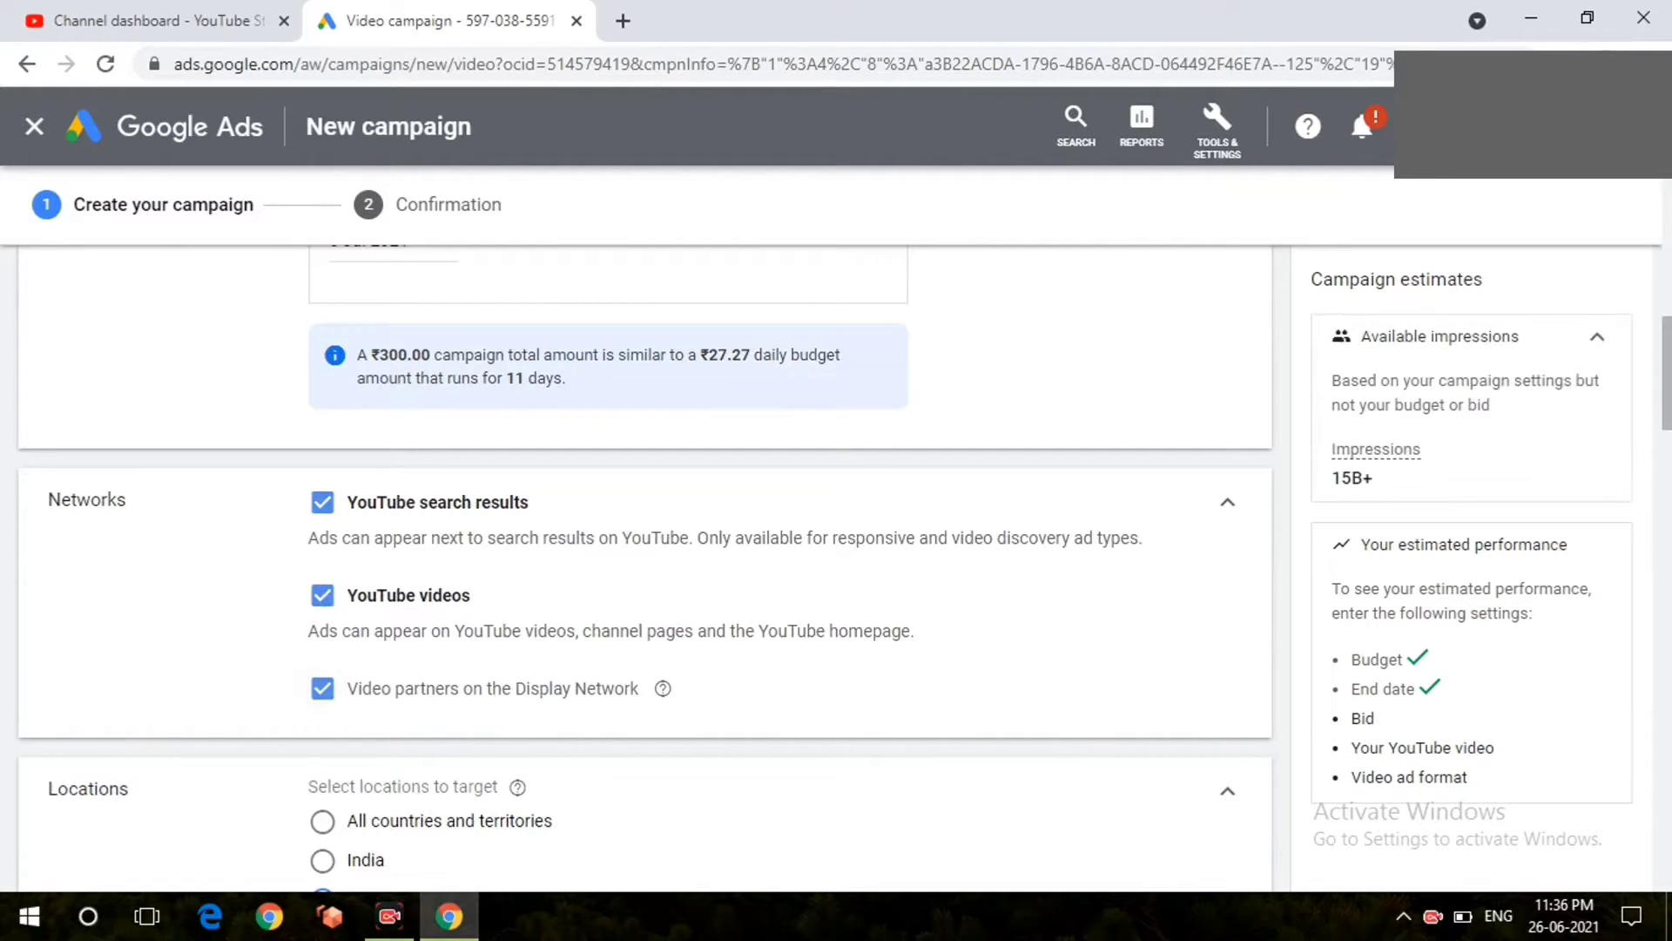
{"action": "left_click", "coordinate": [322, 688]}
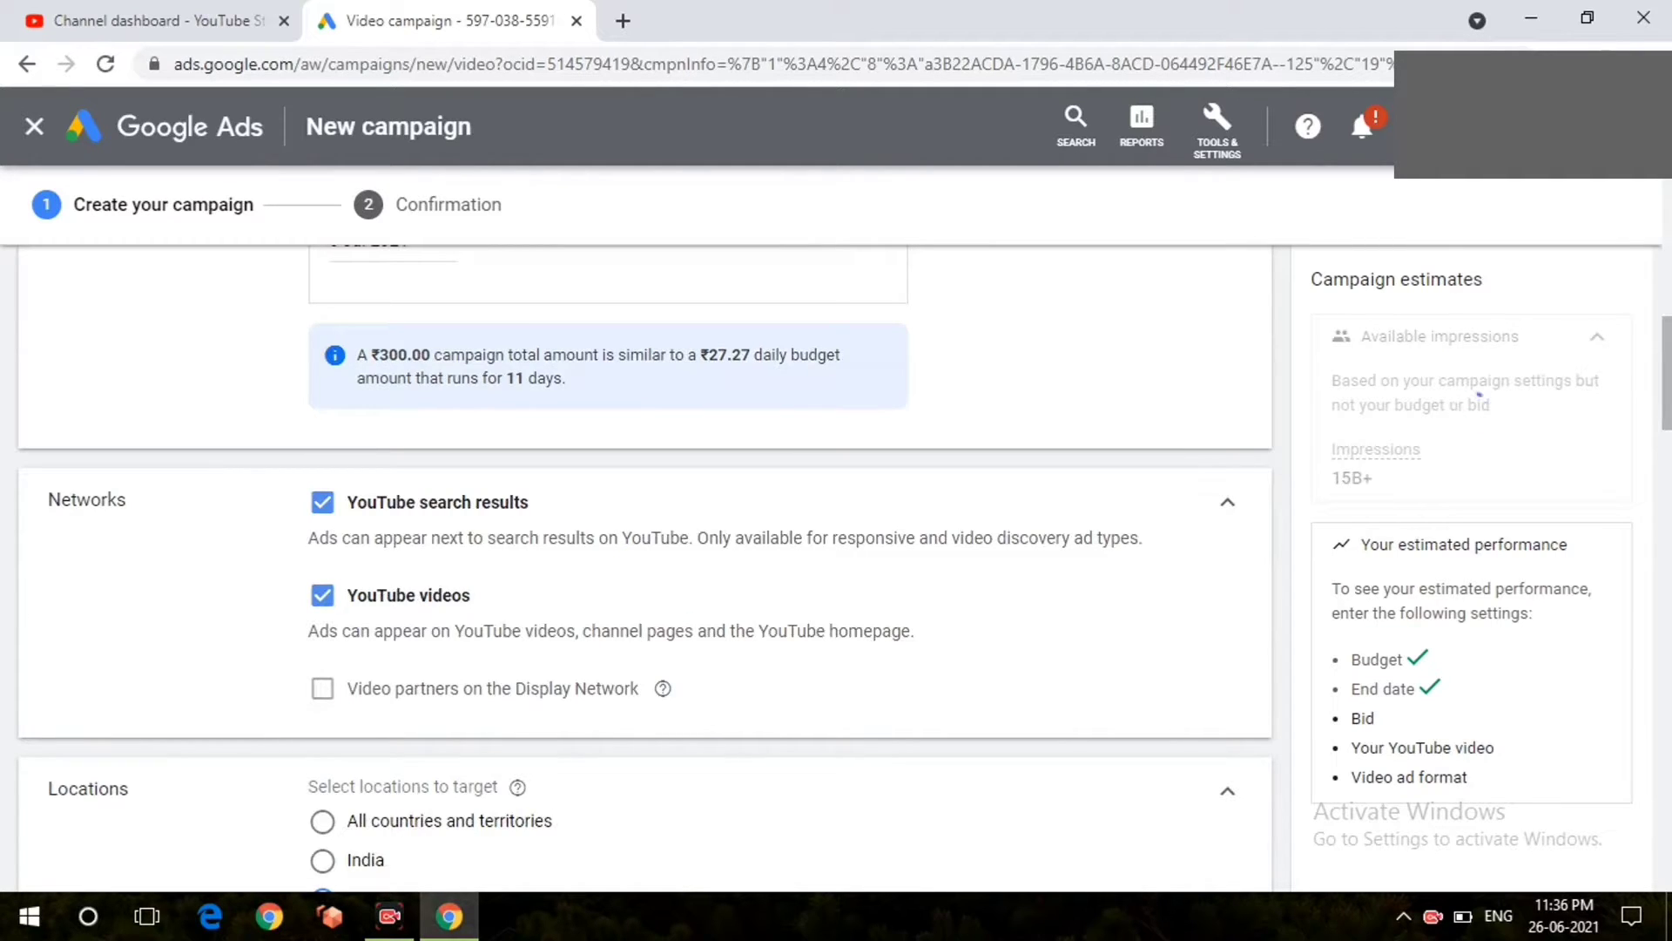
Find the state of Bihar, India in the location settings and exclude it from the campaign.
{"action": "scroll", "coordinate": [644, 566], "scroll_direction": "down", "scroll_amount": 3}
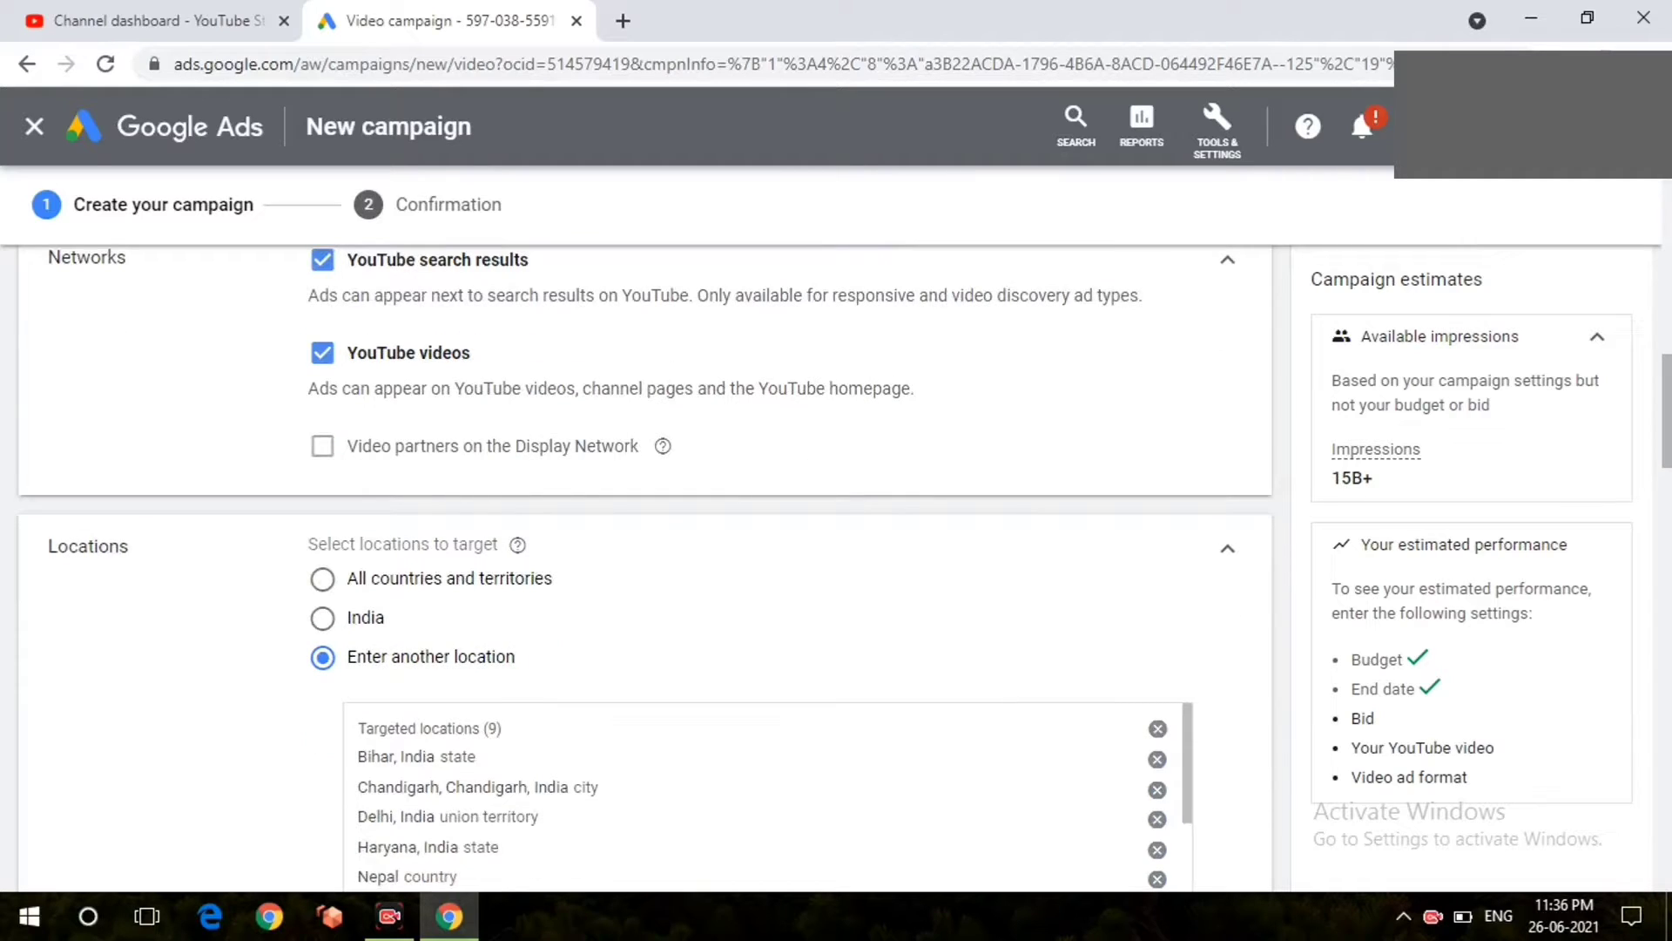
{"action": "scroll", "coordinate": [766, 723], "scroll_direction": "down", "scroll_amount": 5}
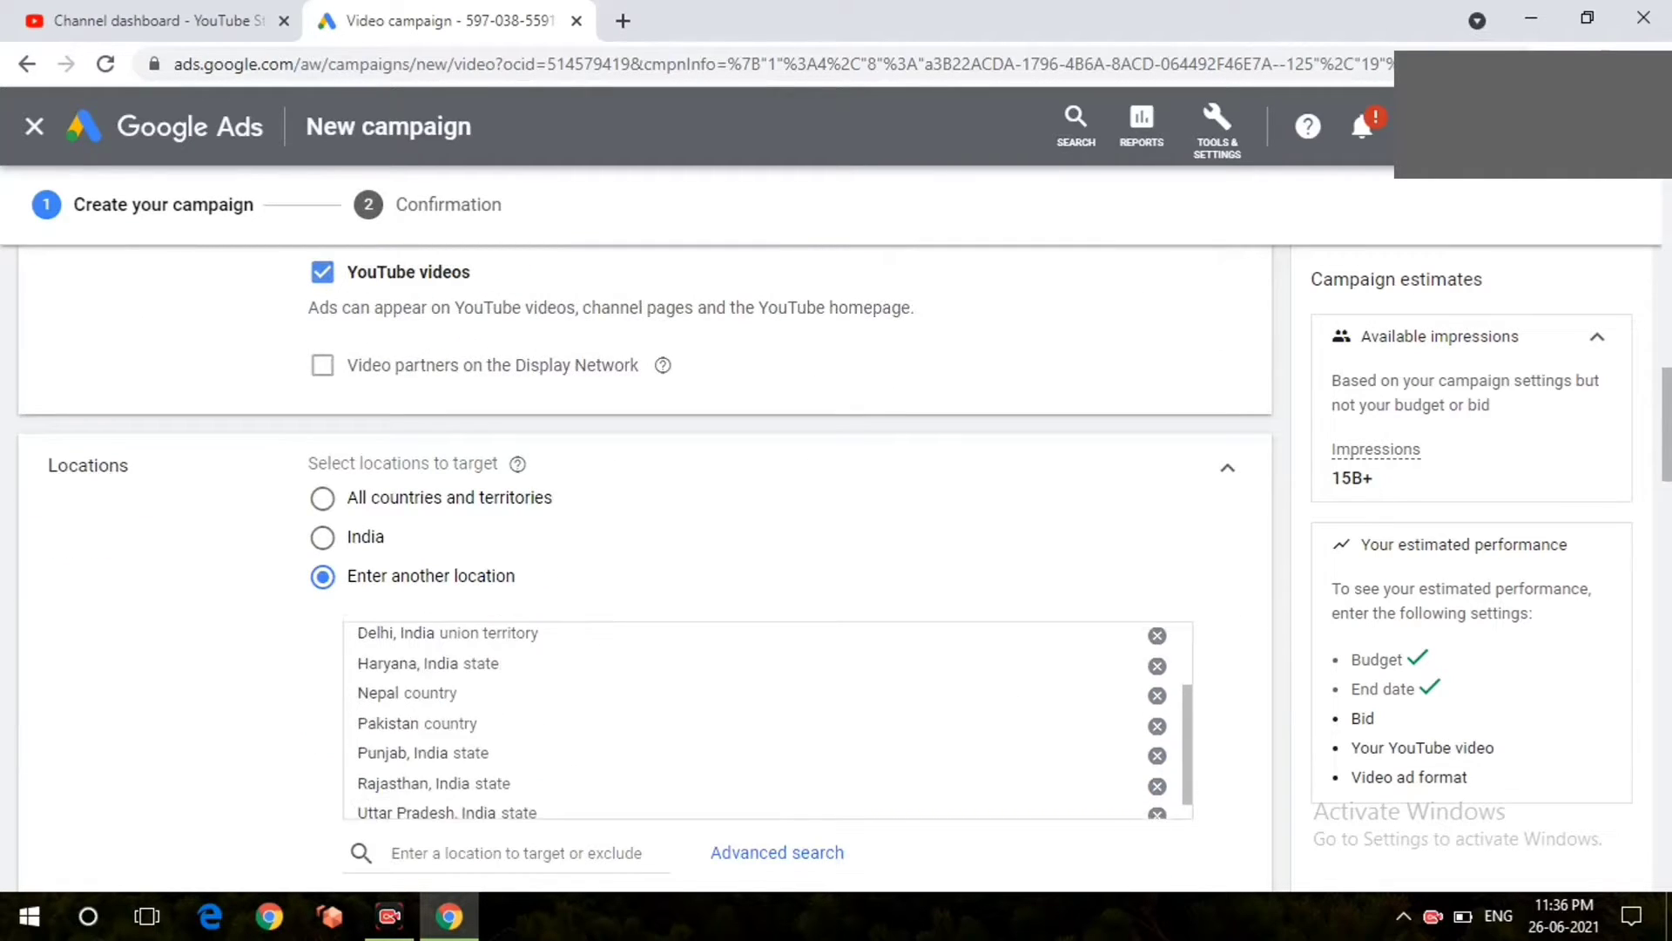
{"action": "scroll", "coordinate": [766, 697], "scroll_direction": "down", "scroll_amount": 2}
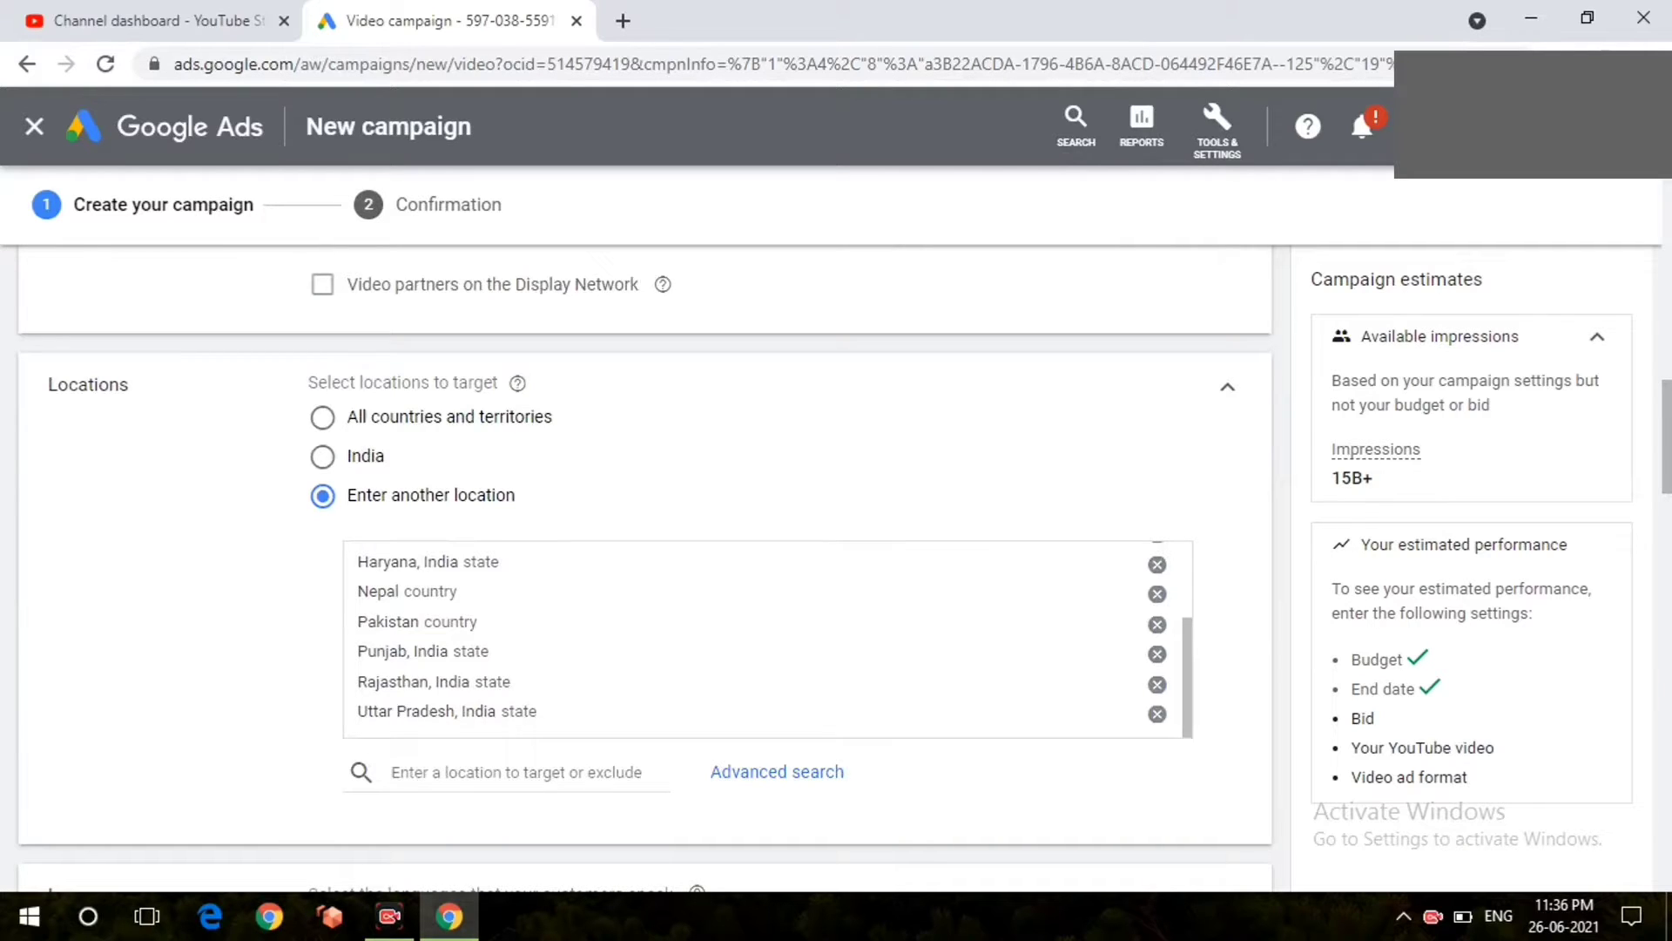
{"action": "left_click", "coordinate": [392, 772]}
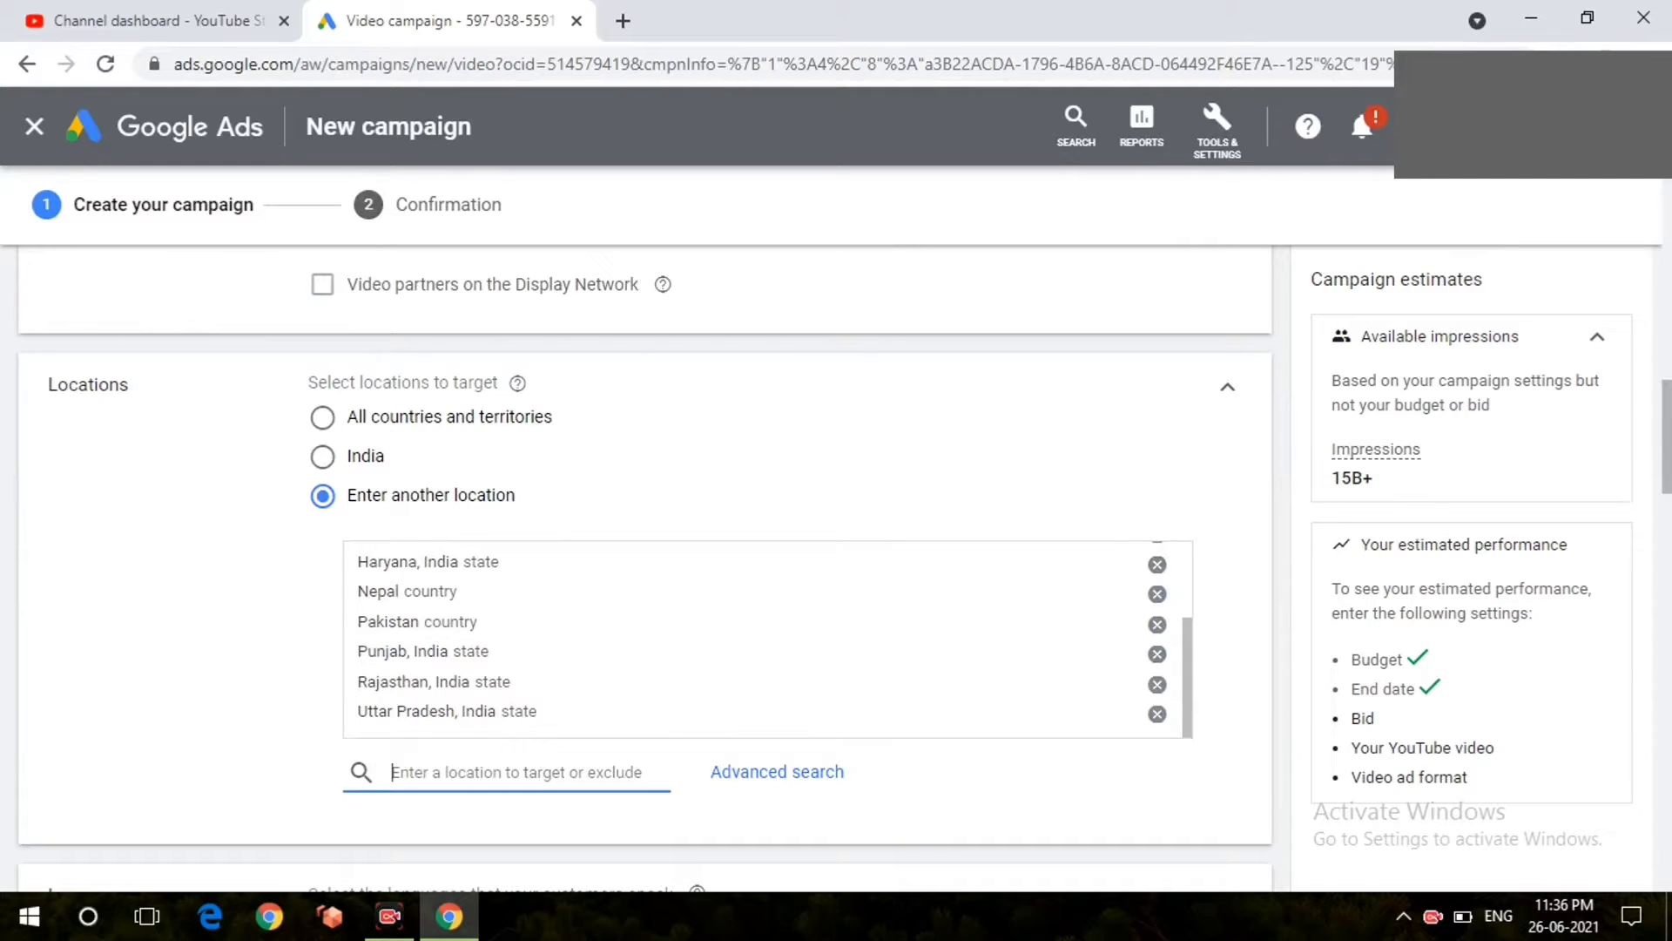
{"action": "type", "text": "bi"}
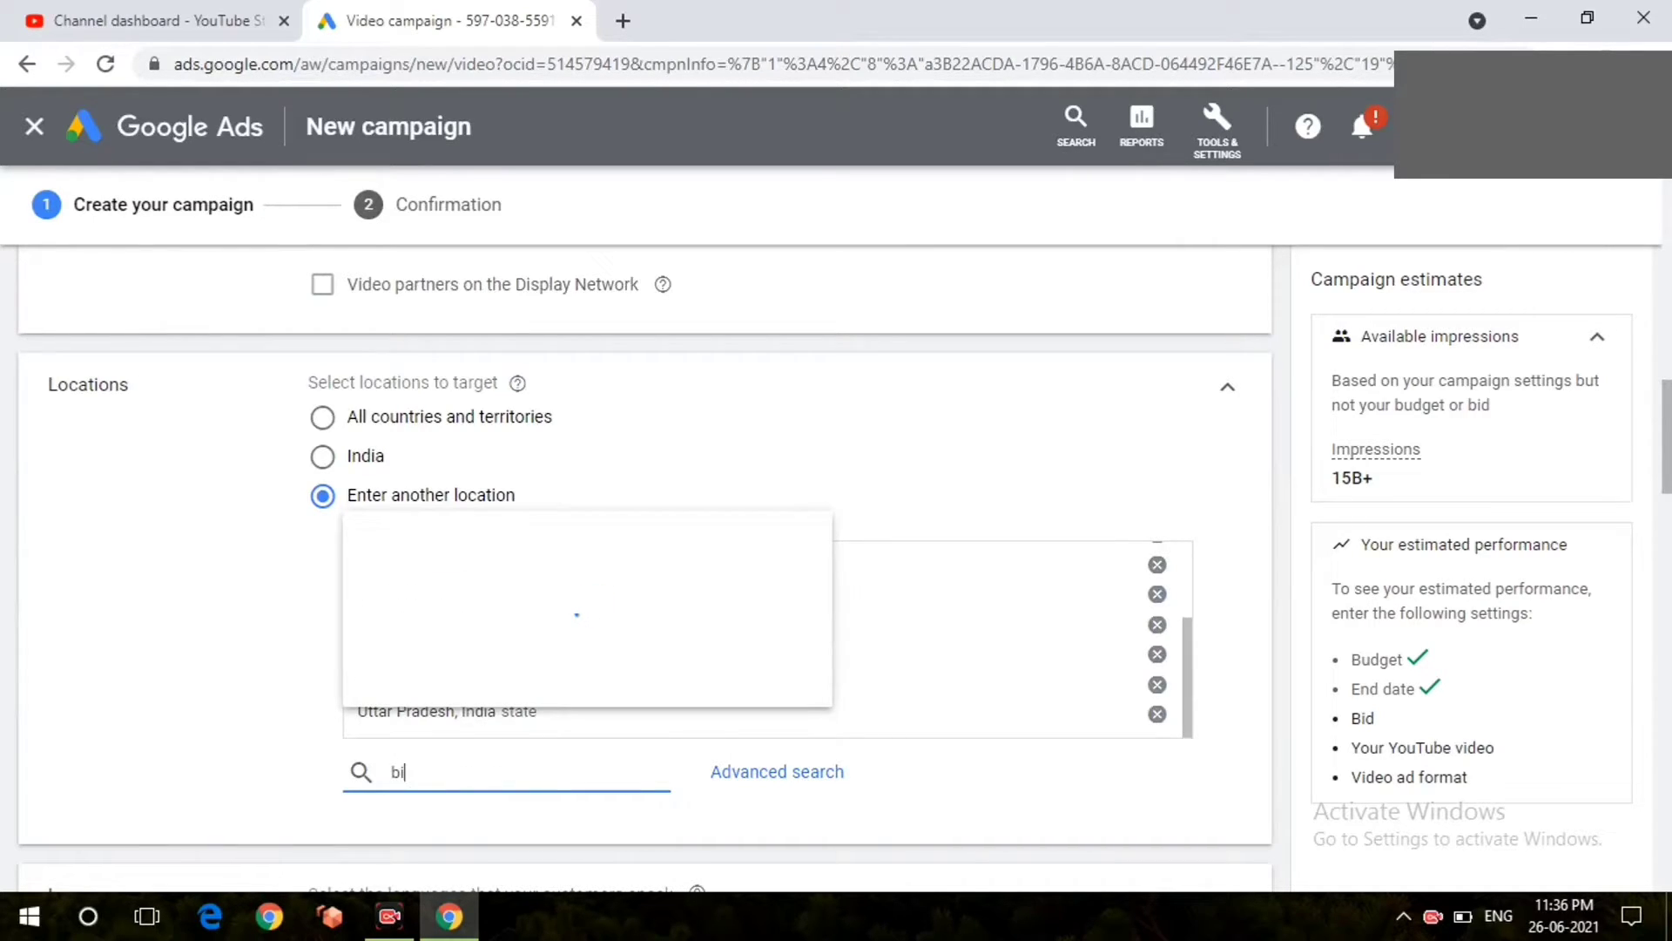
{"action": "type", "text": "har"}
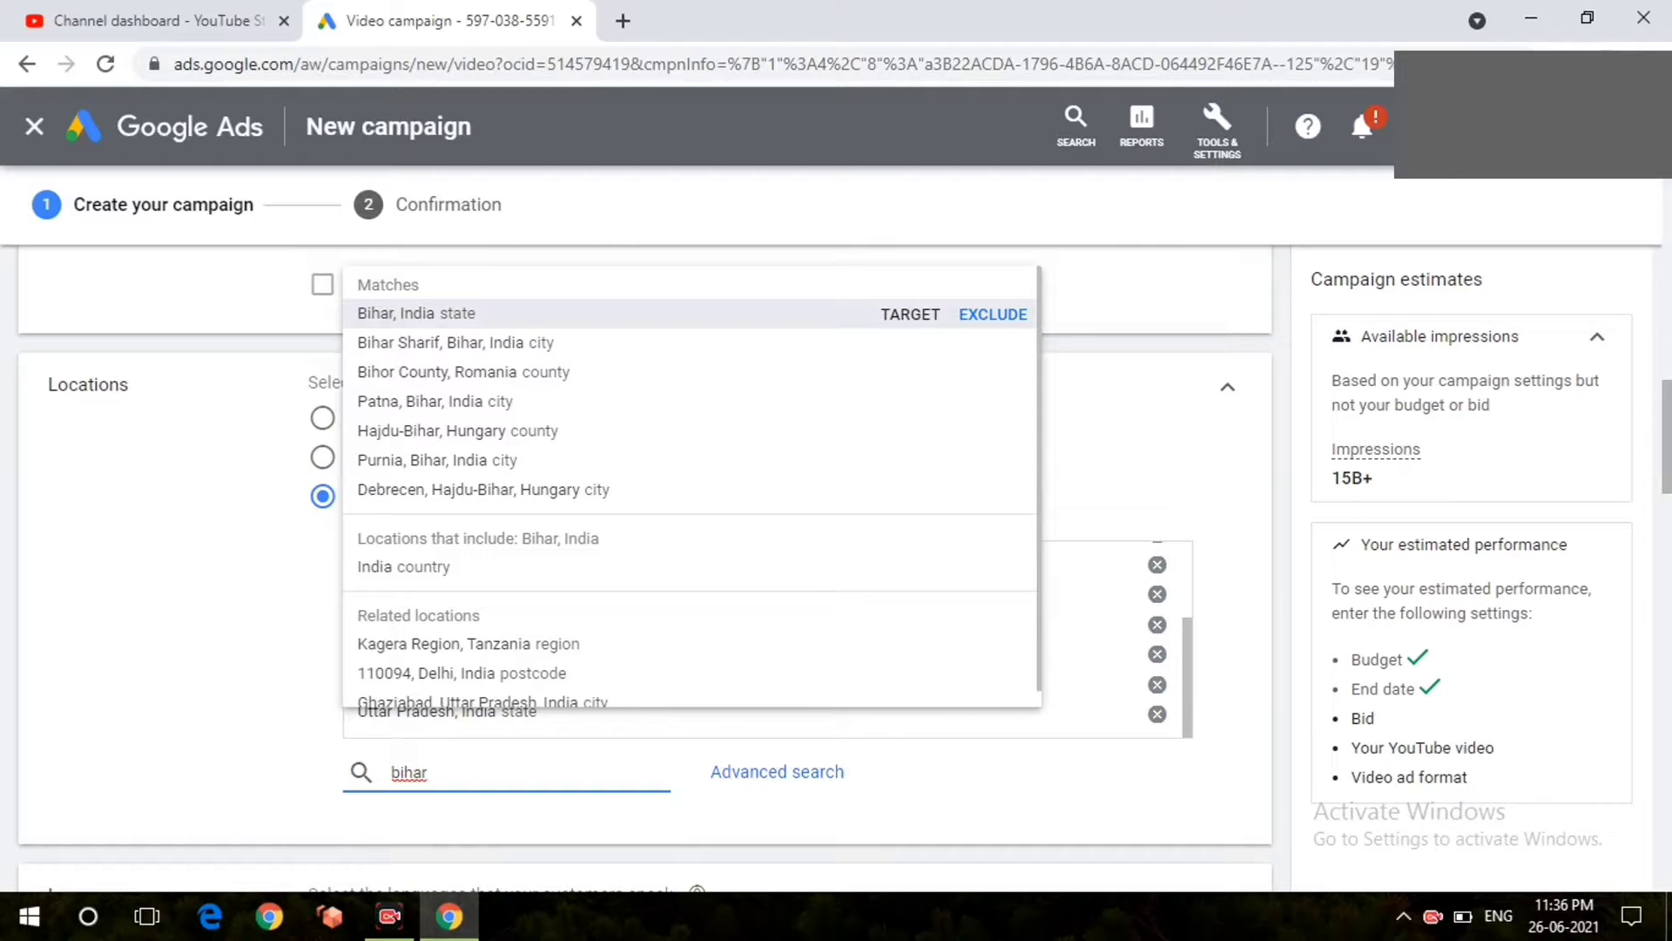
{"action": "left_click", "coordinate": [909, 313]}
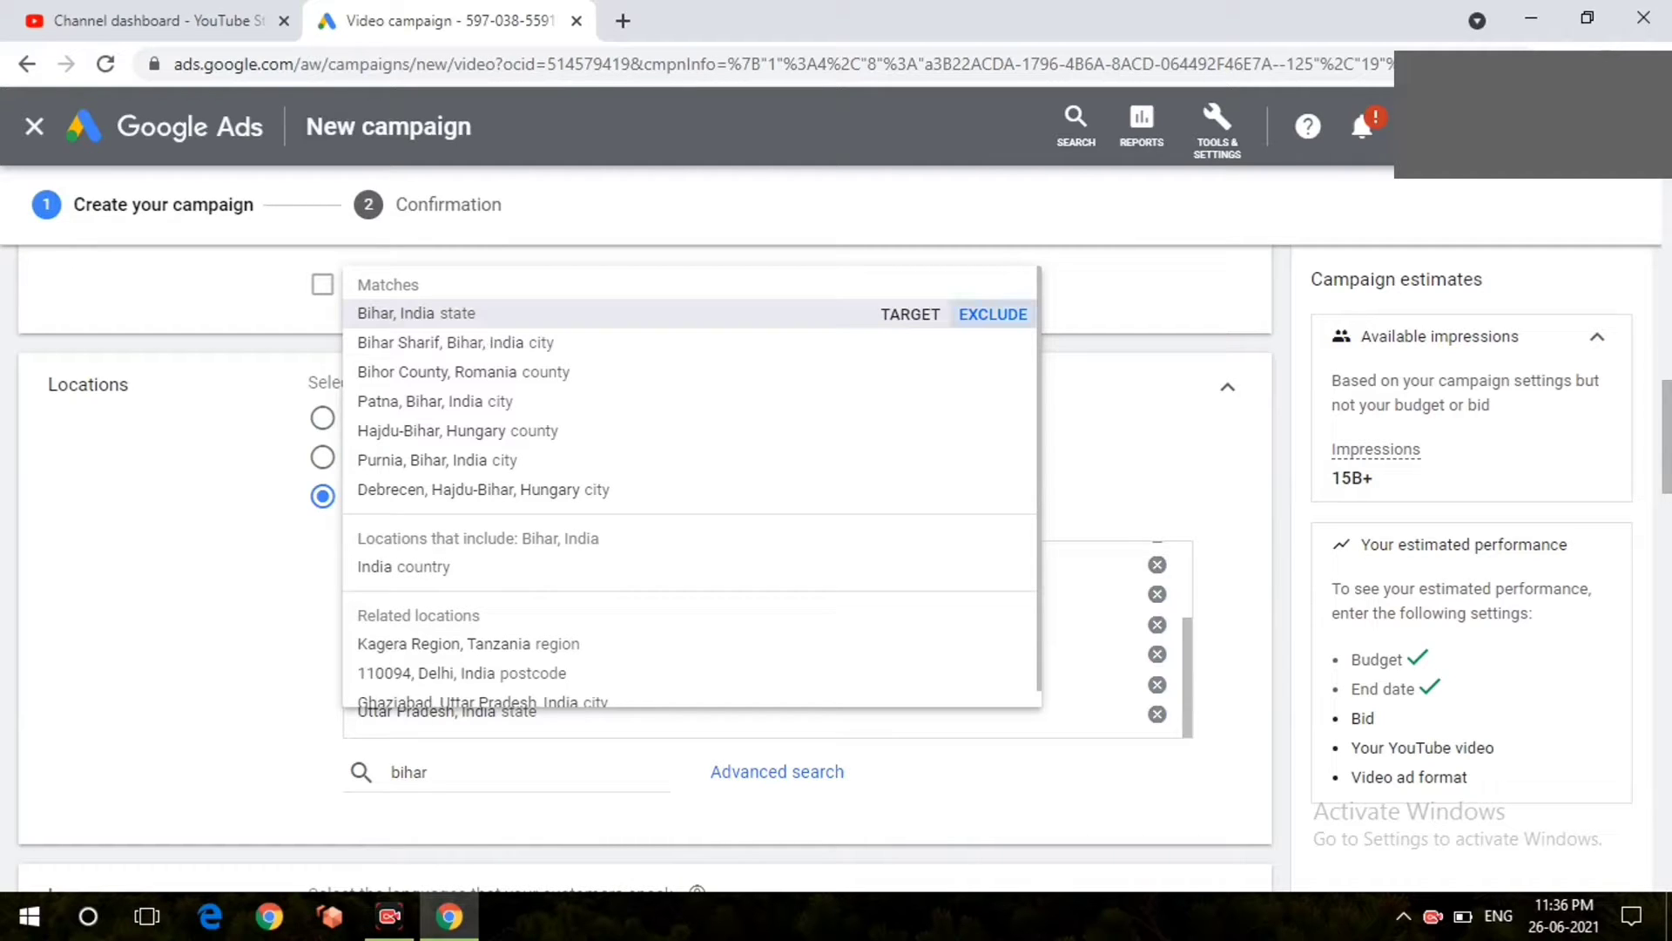
{"action": "left_click", "coordinate": [993, 314]}
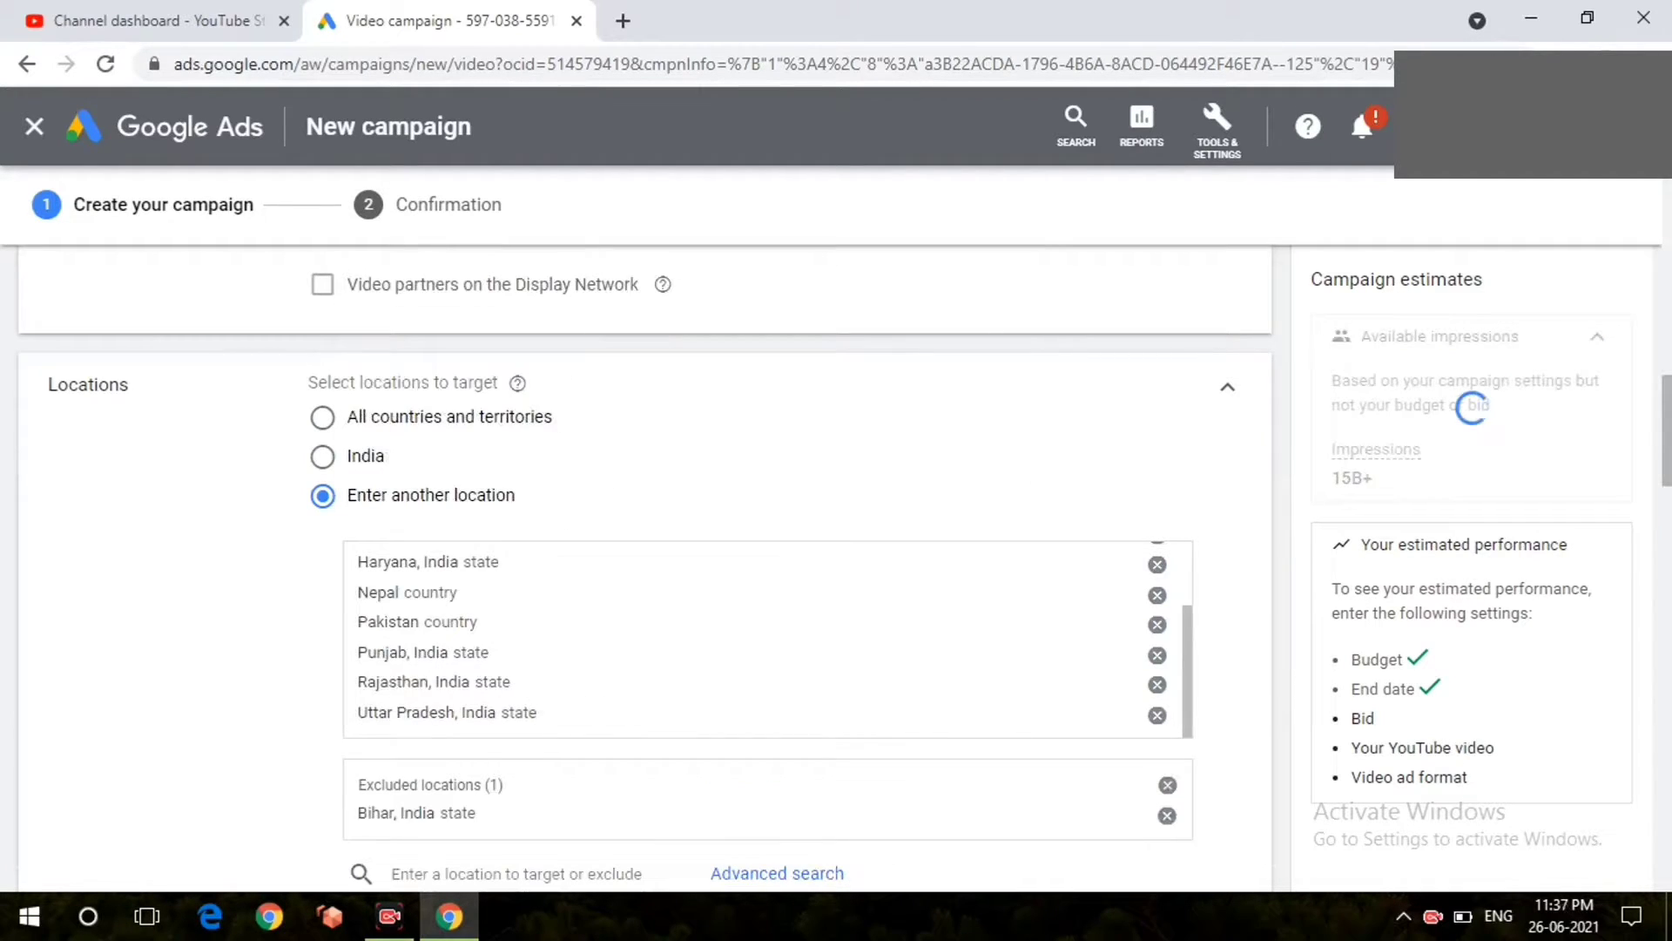
Find the state of Uttar Pradesh, India and add it to the campaign's excluded locations.
{"action": "scroll", "coordinate": [644, 566], "scroll_direction": "down", "scroll_amount": 1}
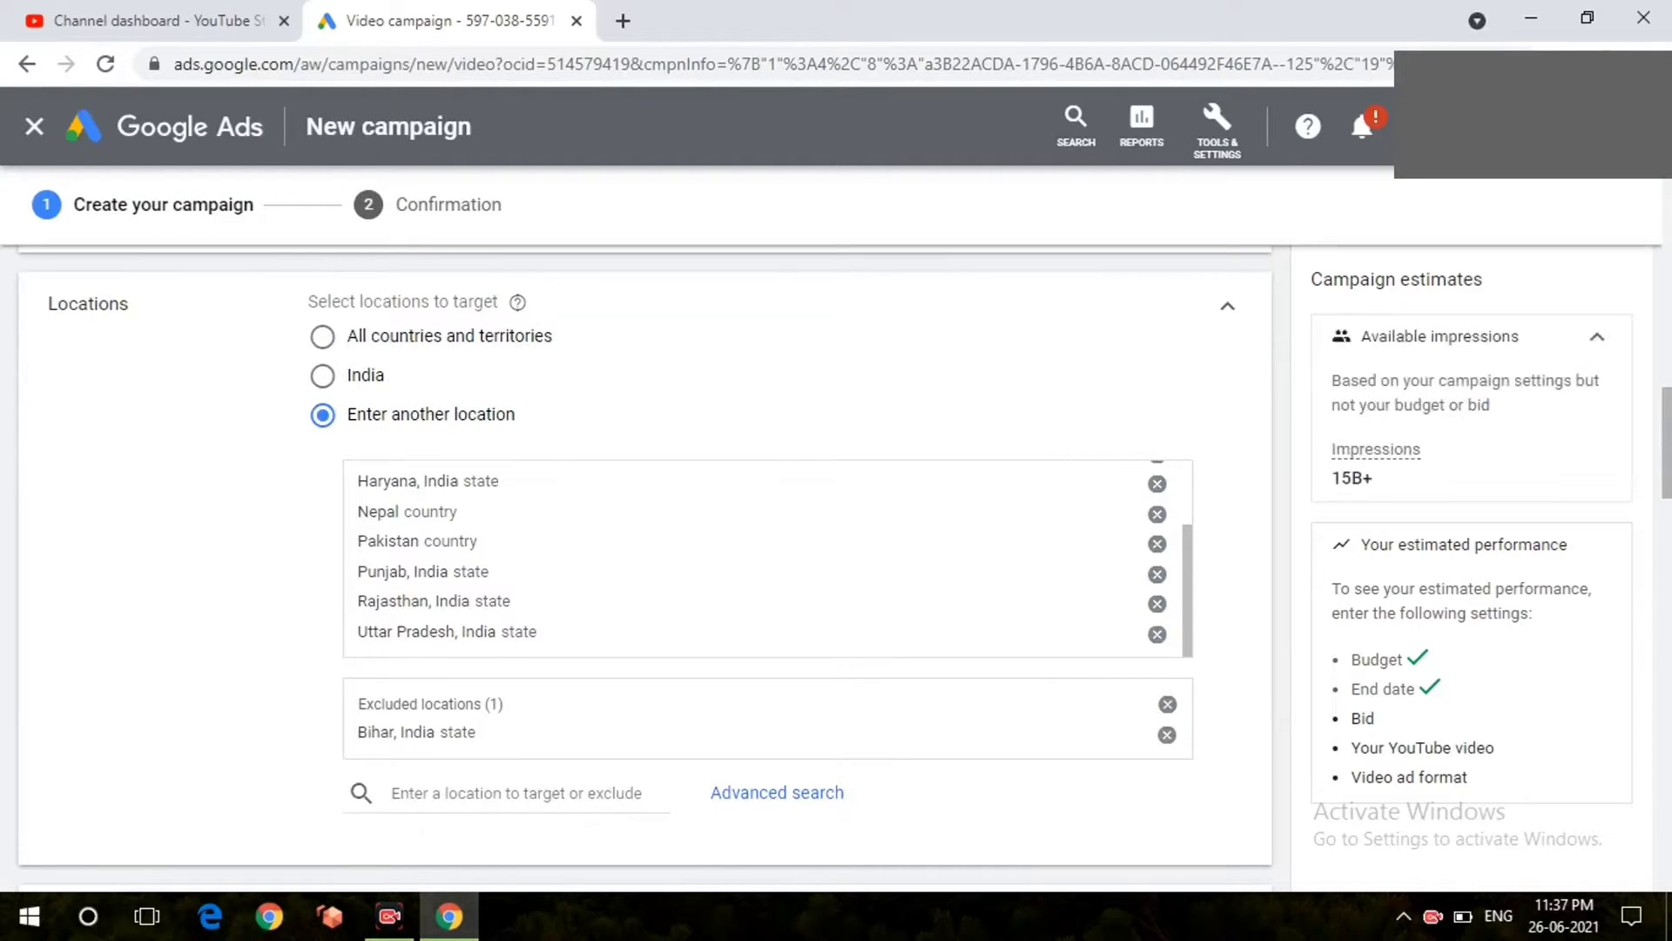
{"action": "left_click", "coordinate": [392, 793]}
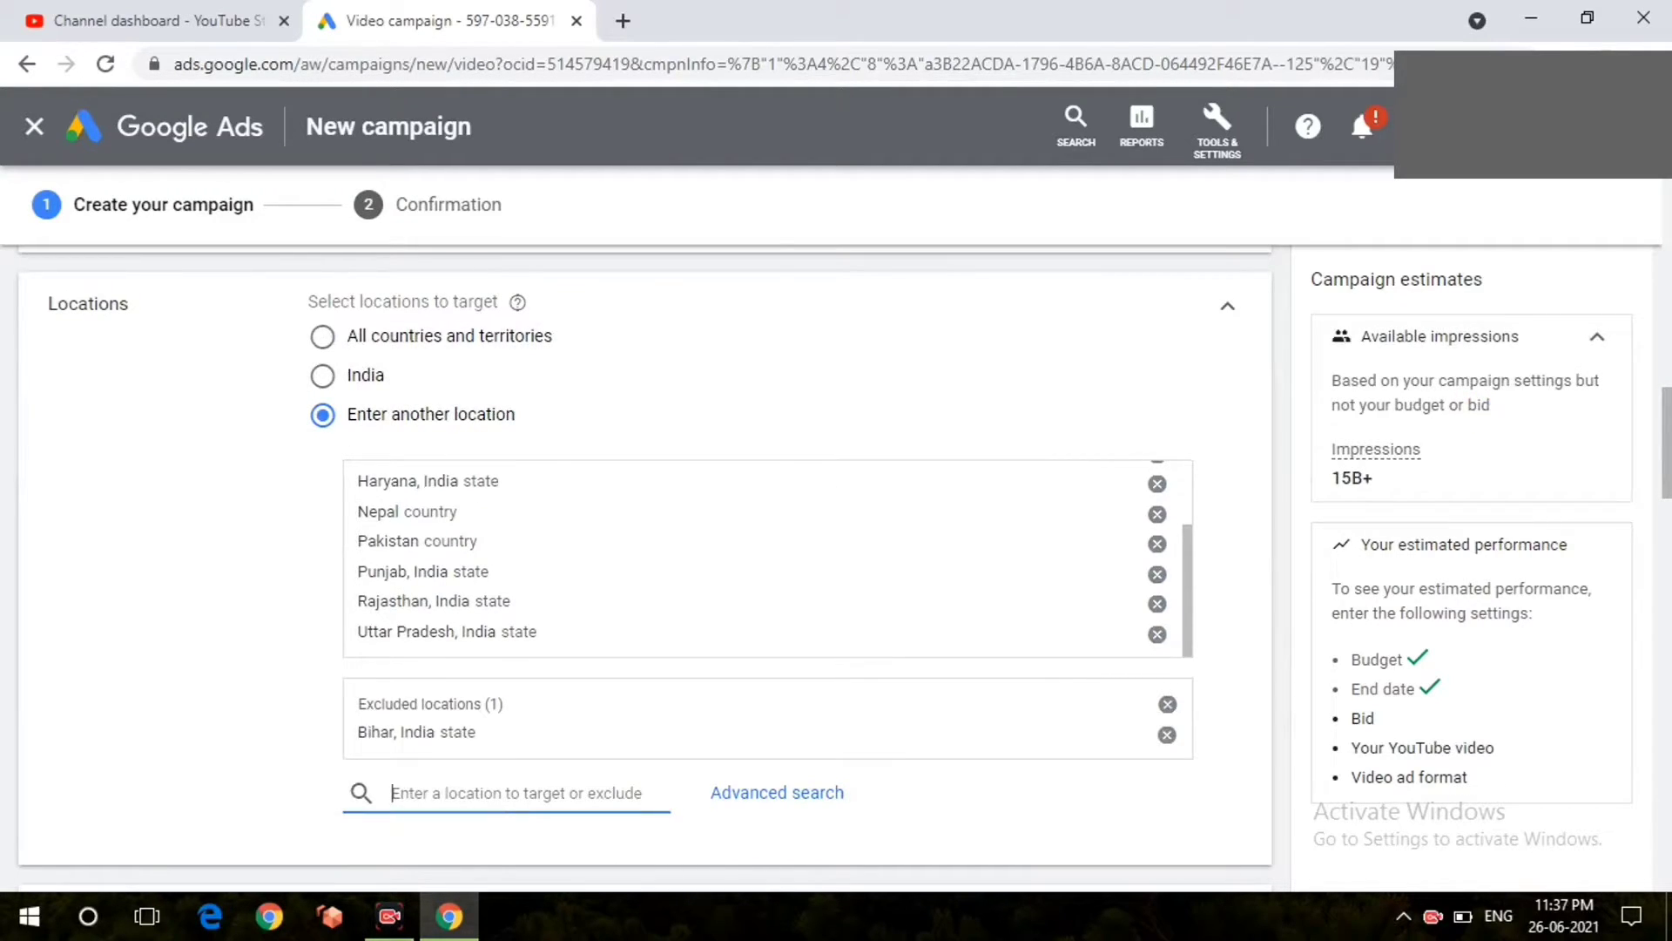
{"action": "type", "text": "utt"}
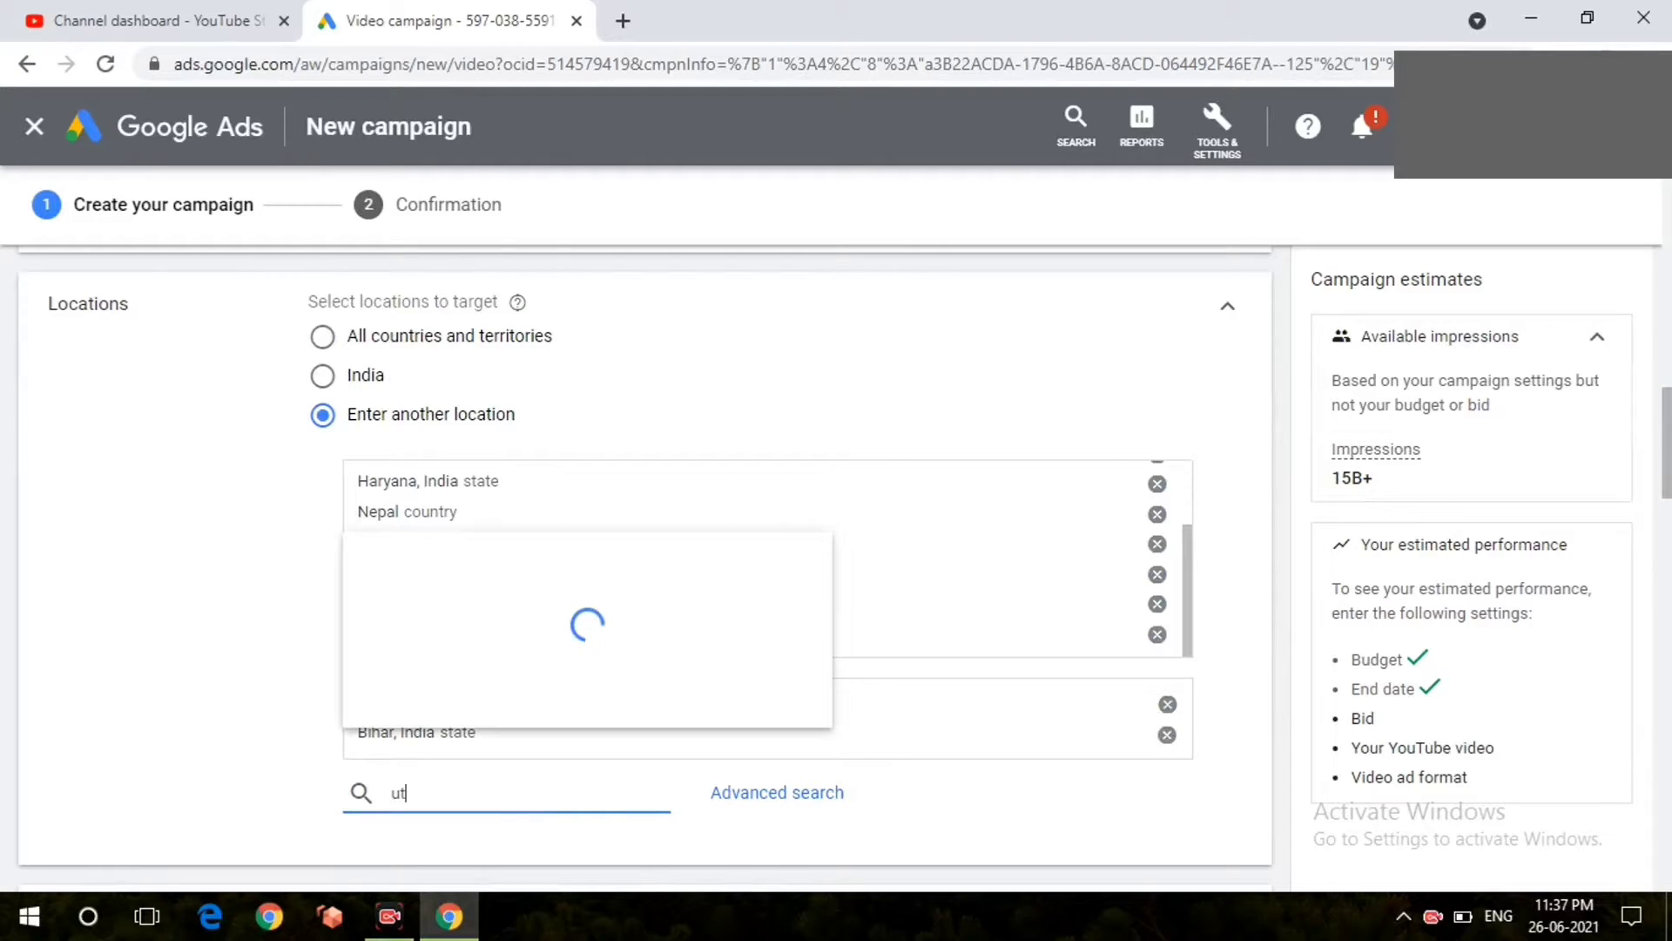
{"action": "type", "text": "r"}
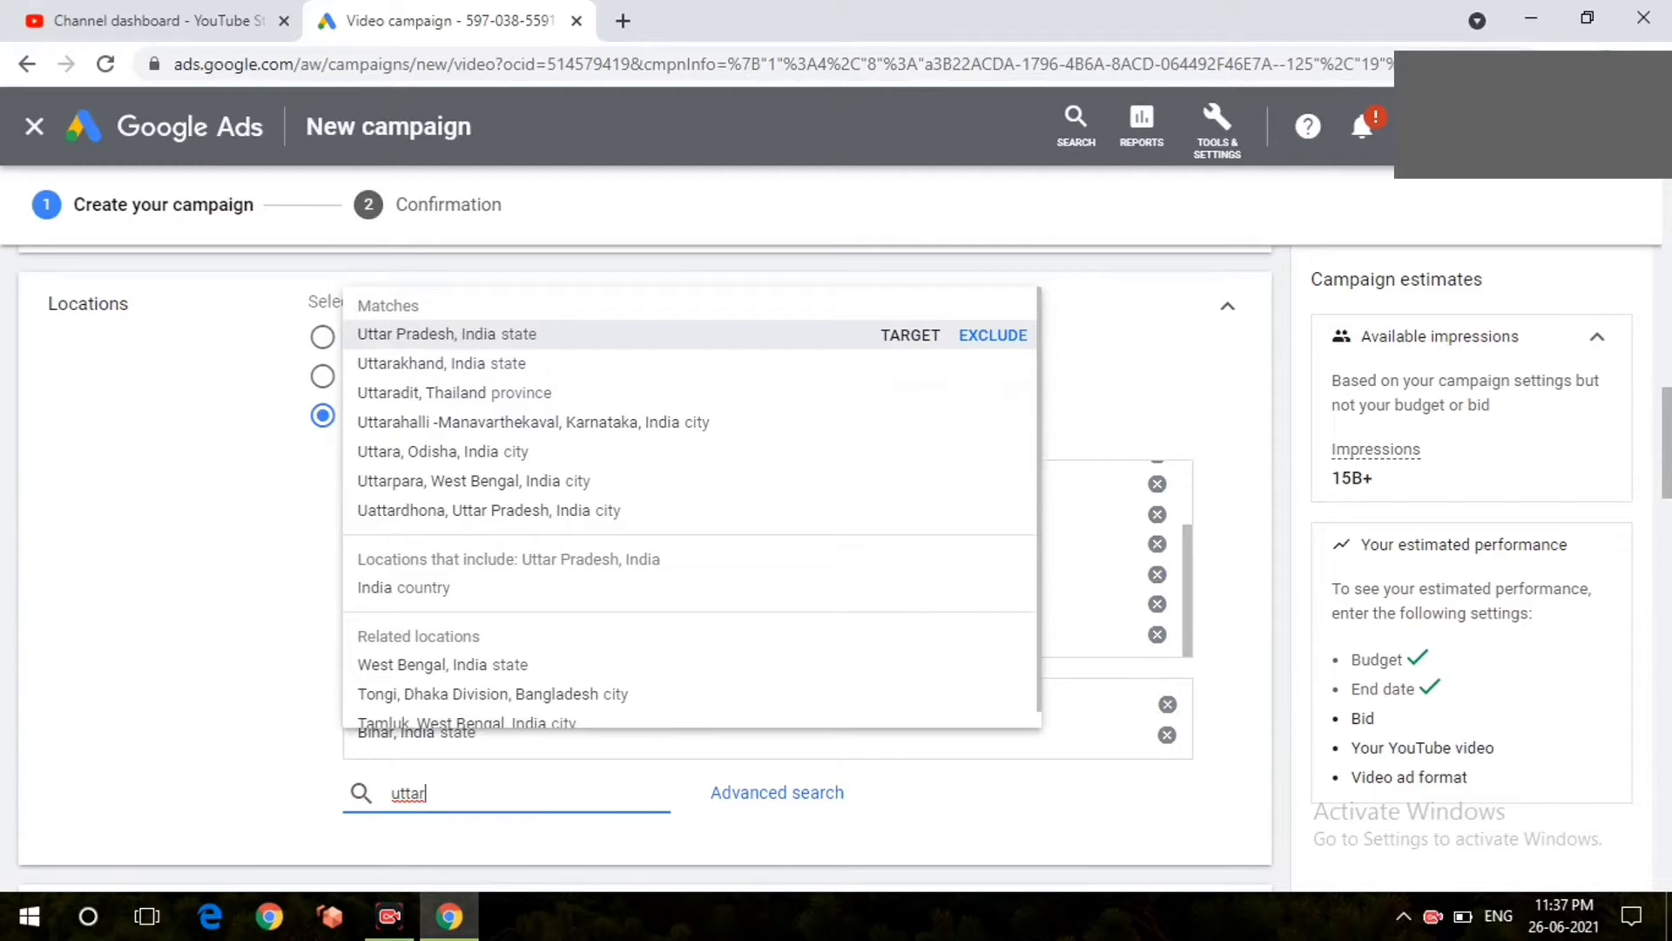
{"action": "left_click", "coordinate": [992, 334]}
{"action": "left_click", "coordinate": [993, 334]}
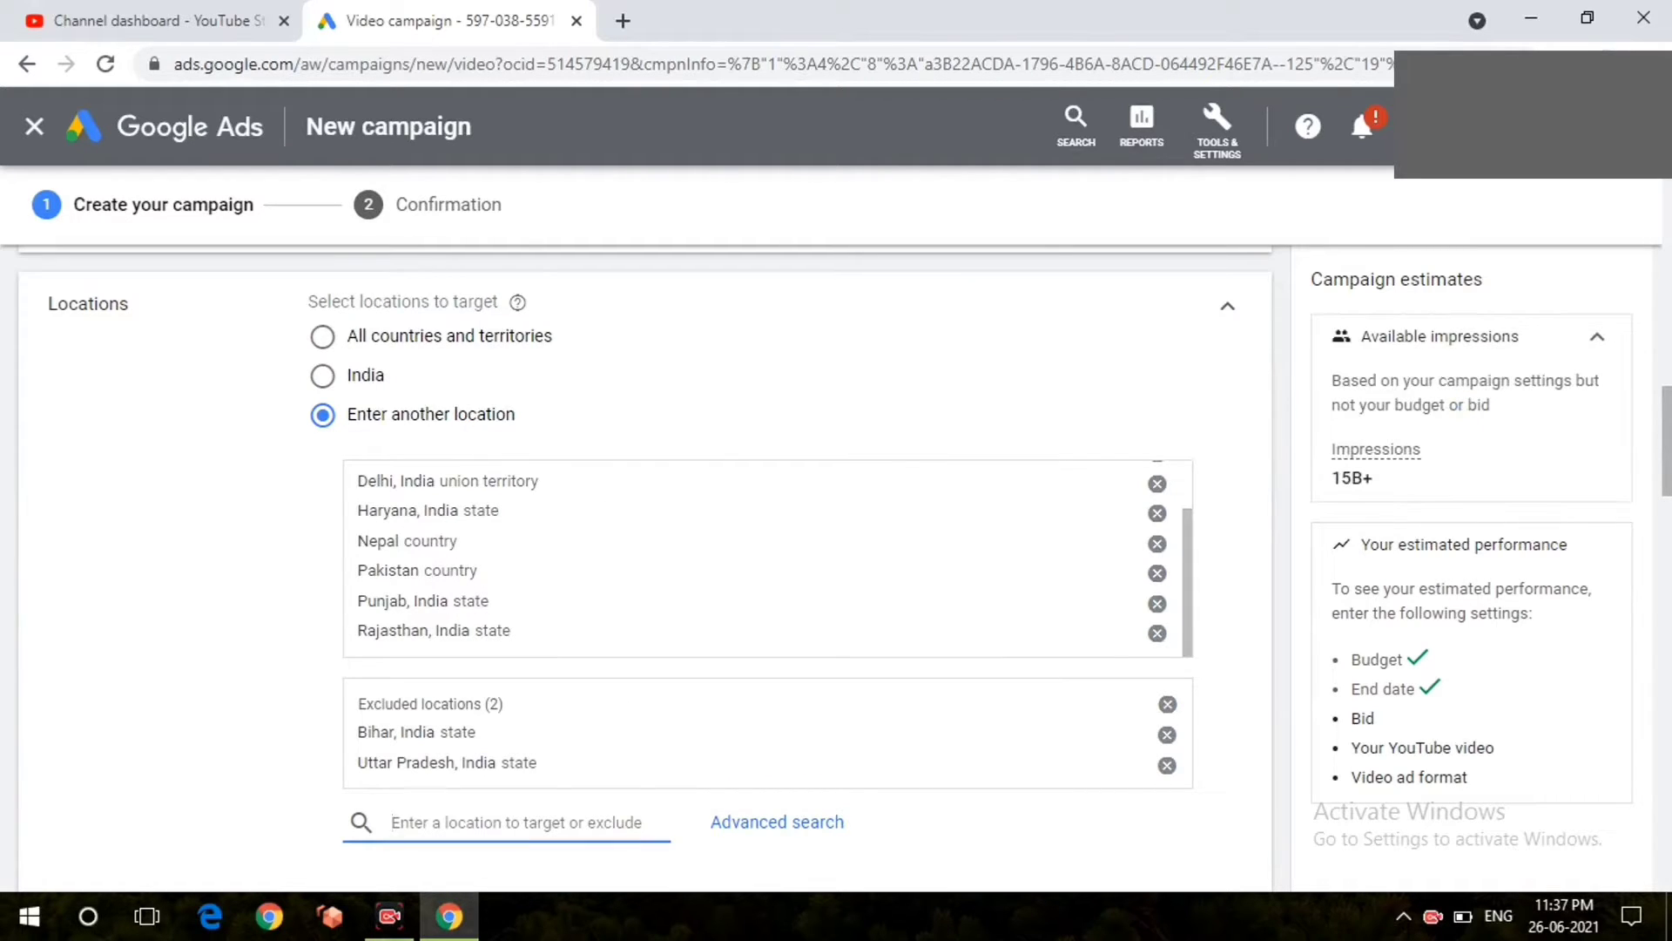
Exclude the Indian states of Haryana, Rajasthan and Himachal Pradesh from the campaign's locations.
{"action": "type", "text": "haryana"}
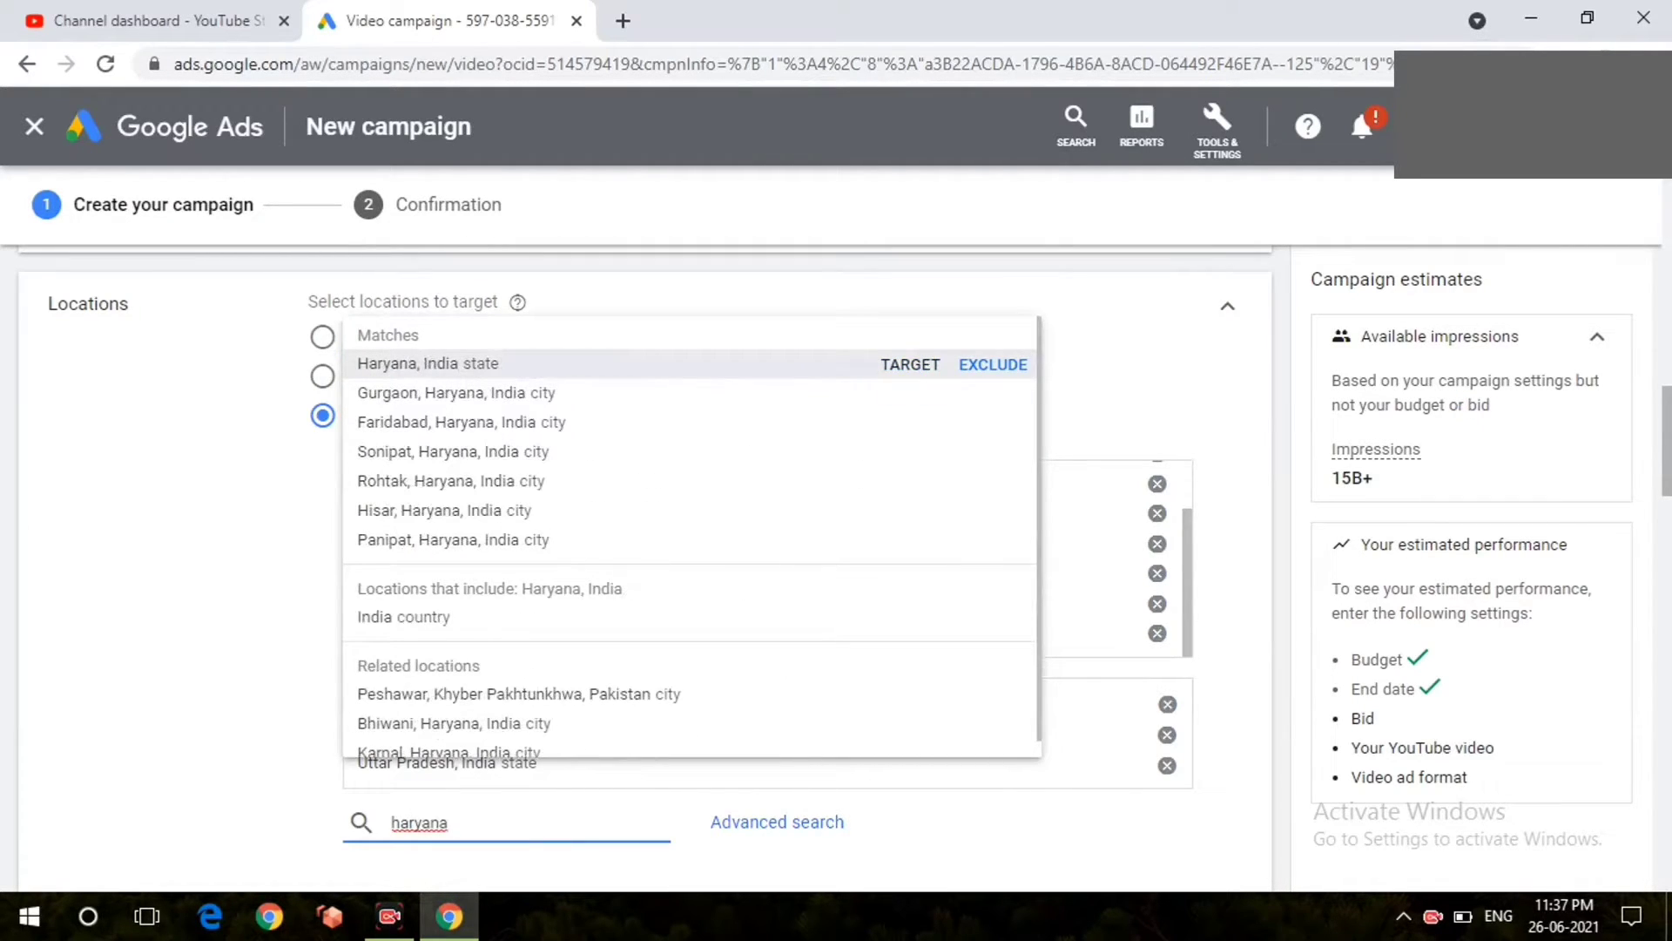
{"action": "left_click", "coordinate": [992, 364]}
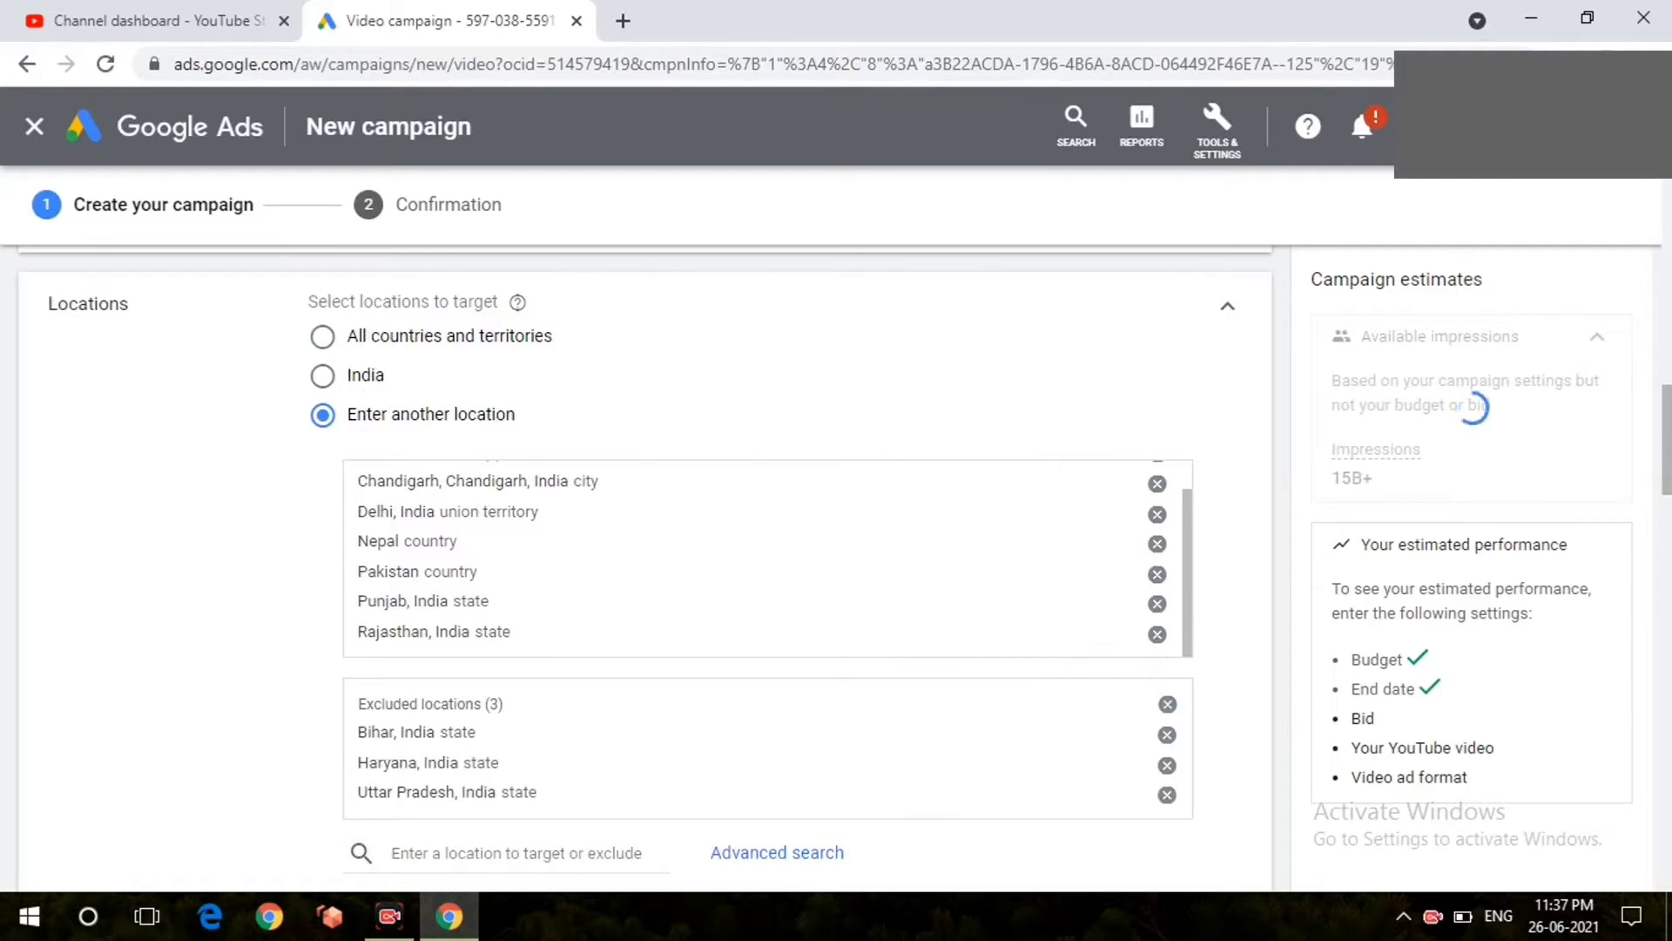
{"action": "type", "text": "rajst"}
{"action": "left_click", "coordinate": [993, 395]}
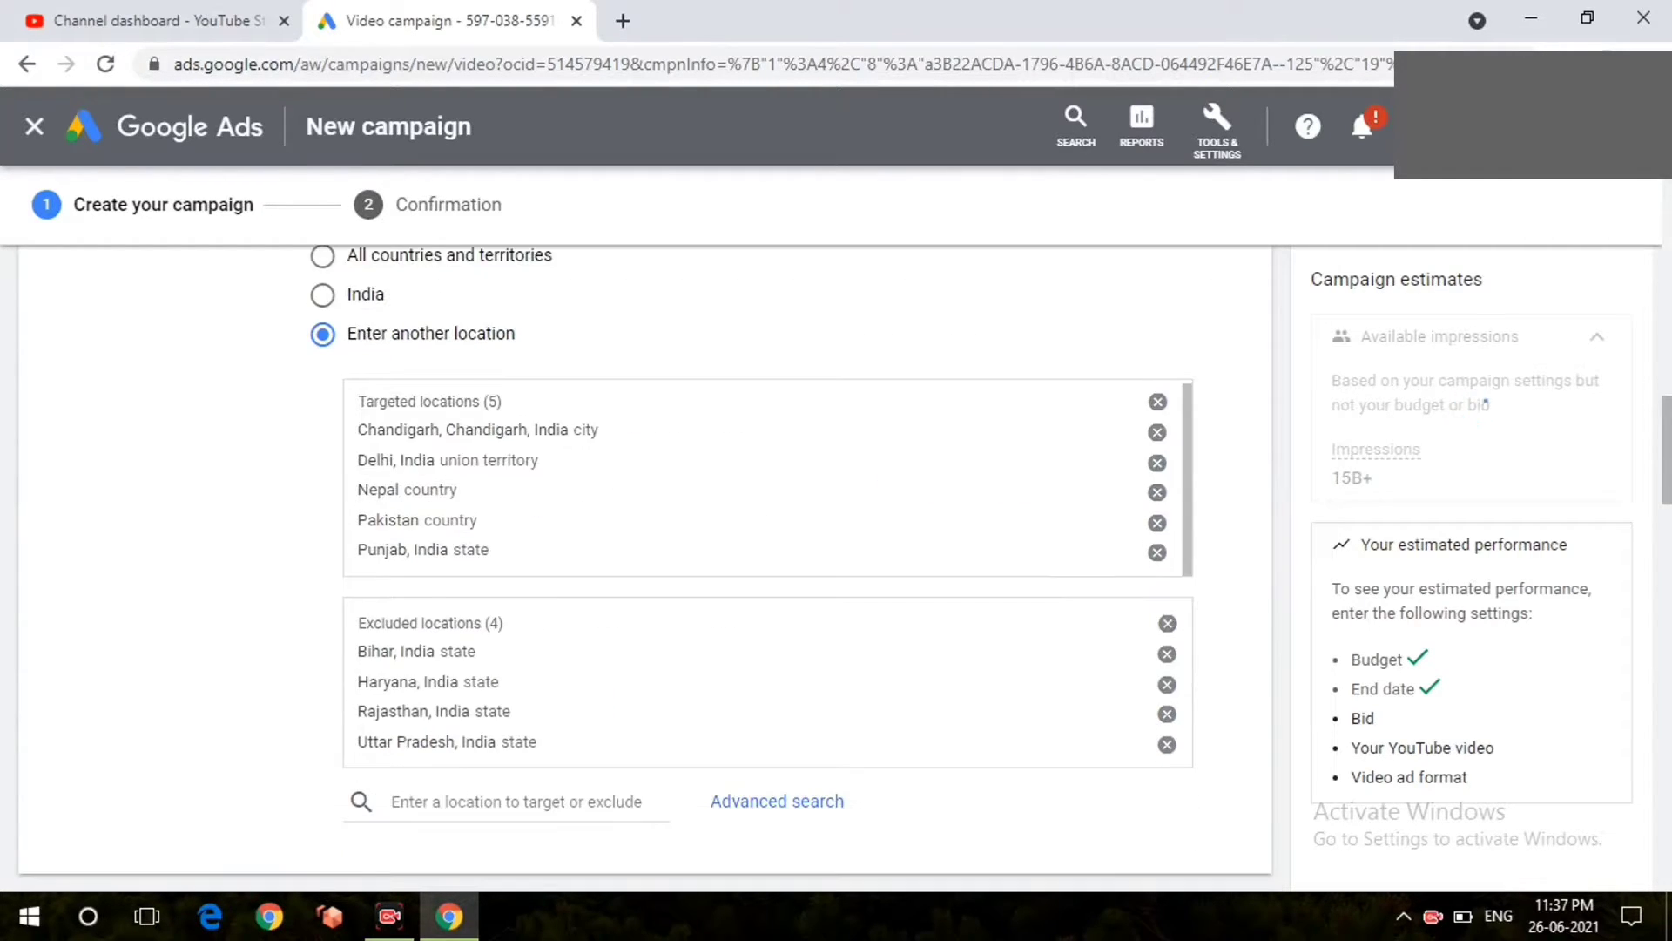
{"action": "type", "text": "himach"}
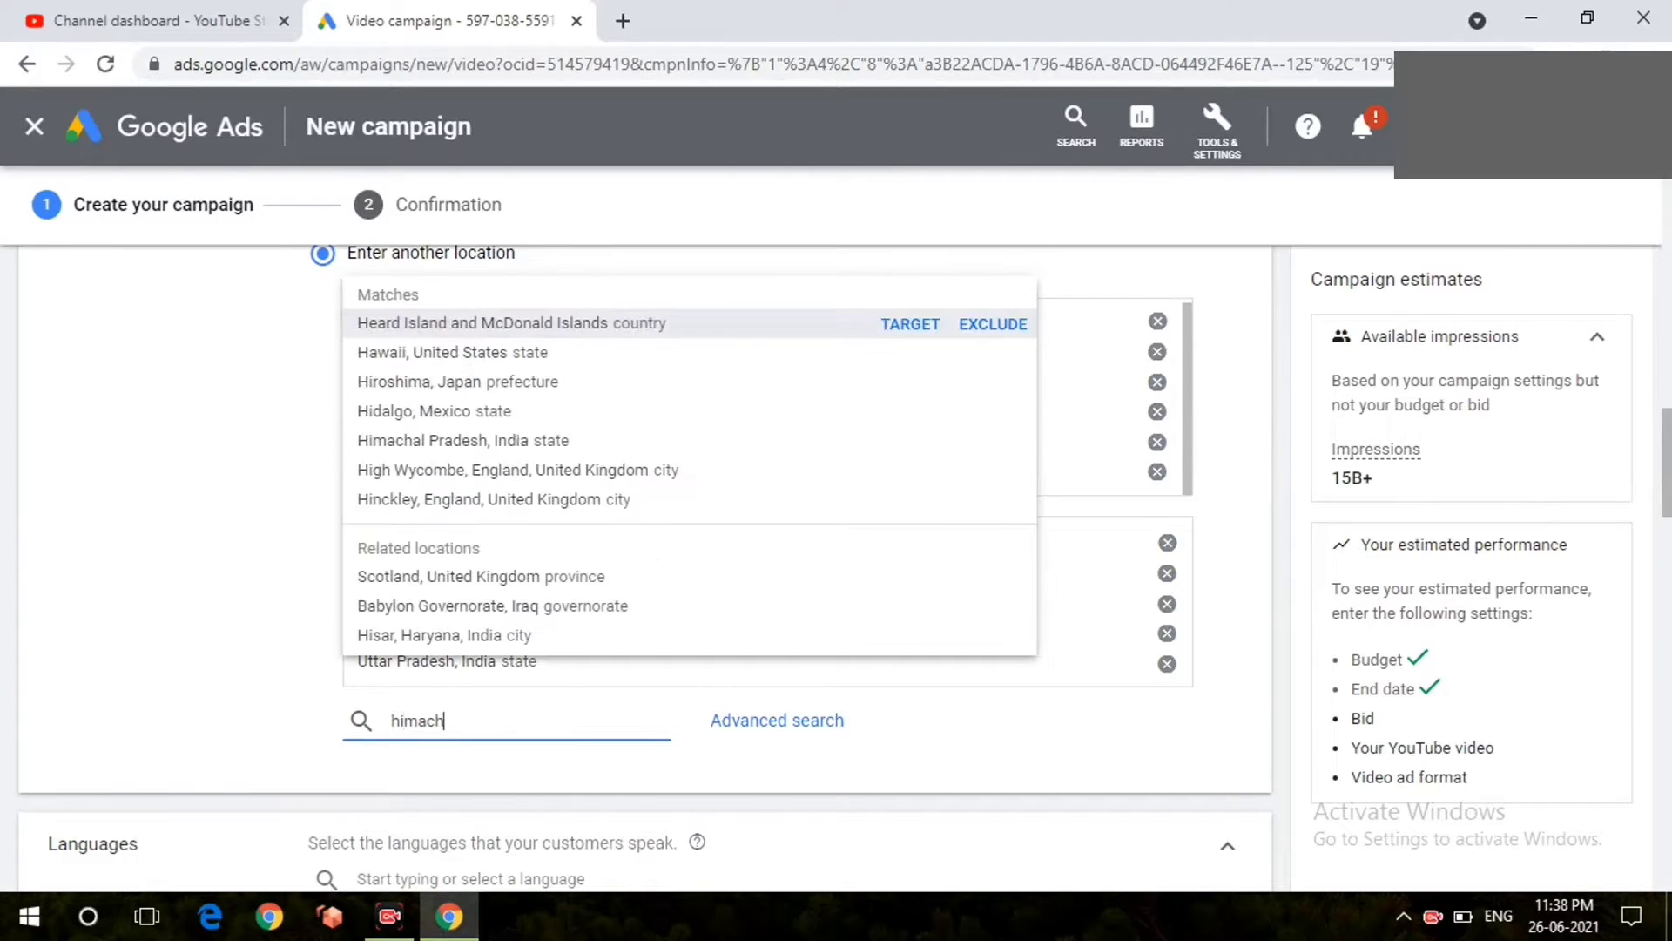
{"action": "type", "text": "al"}
{"action": "left_click", "coordinate": [992, 262]}
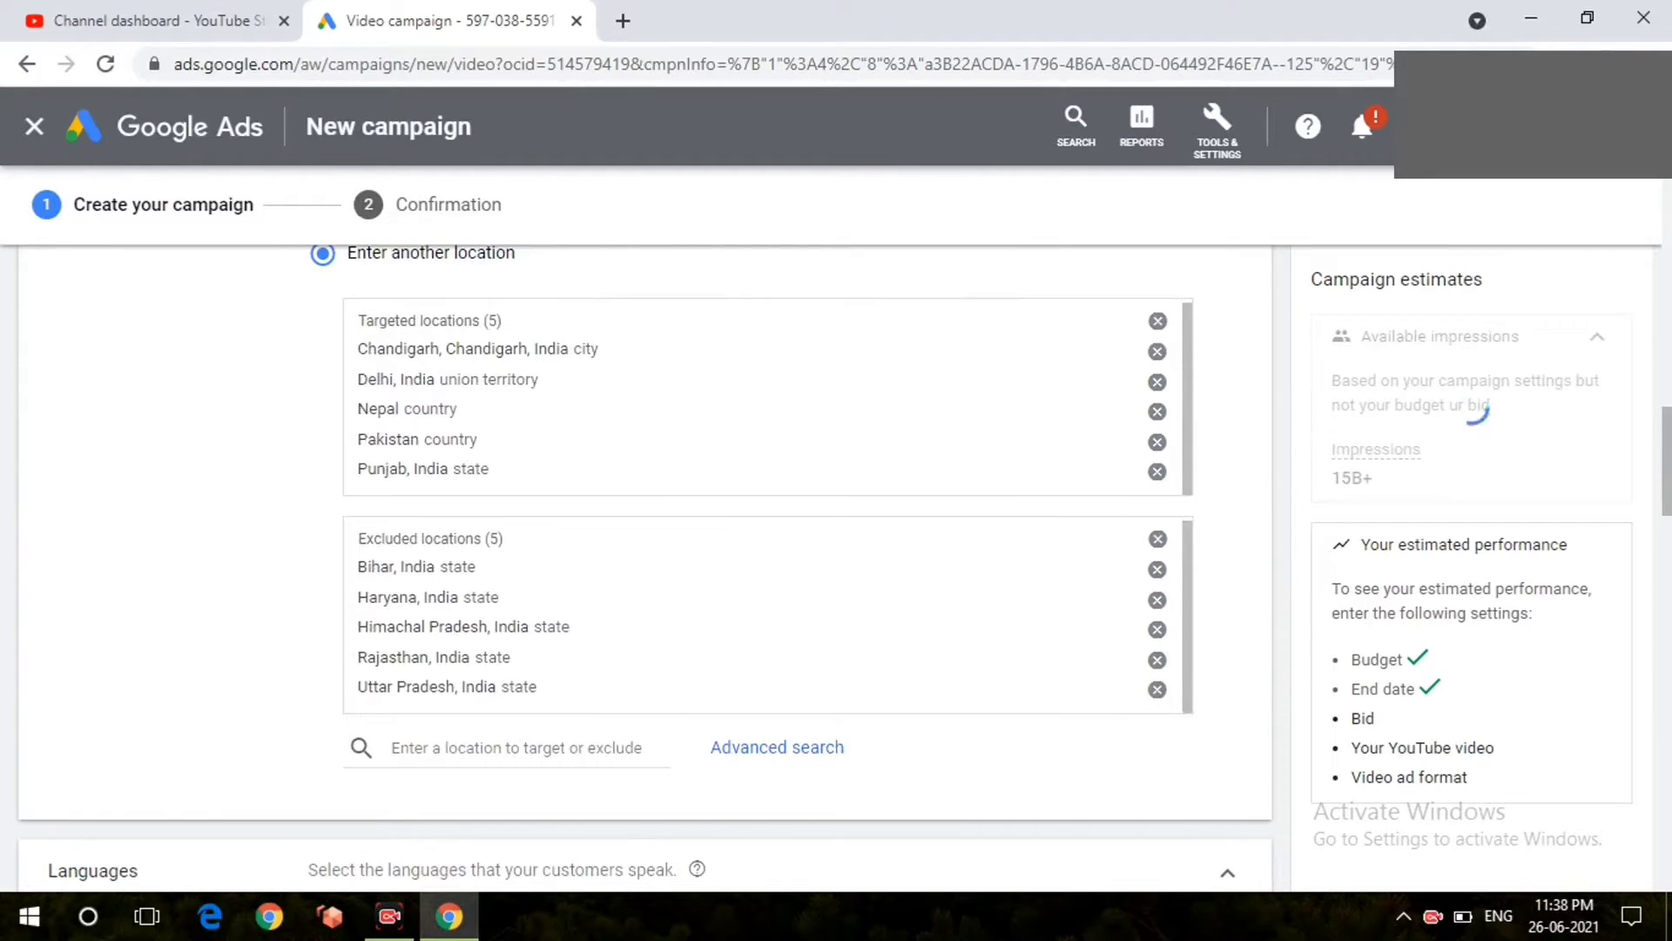
Find the state of Uttarakhand, India in the location settings and add it to the targeted locations.
{"action": "left_click", "coordinate": [392, 747]}
{"action": "type", "text": "utta"}
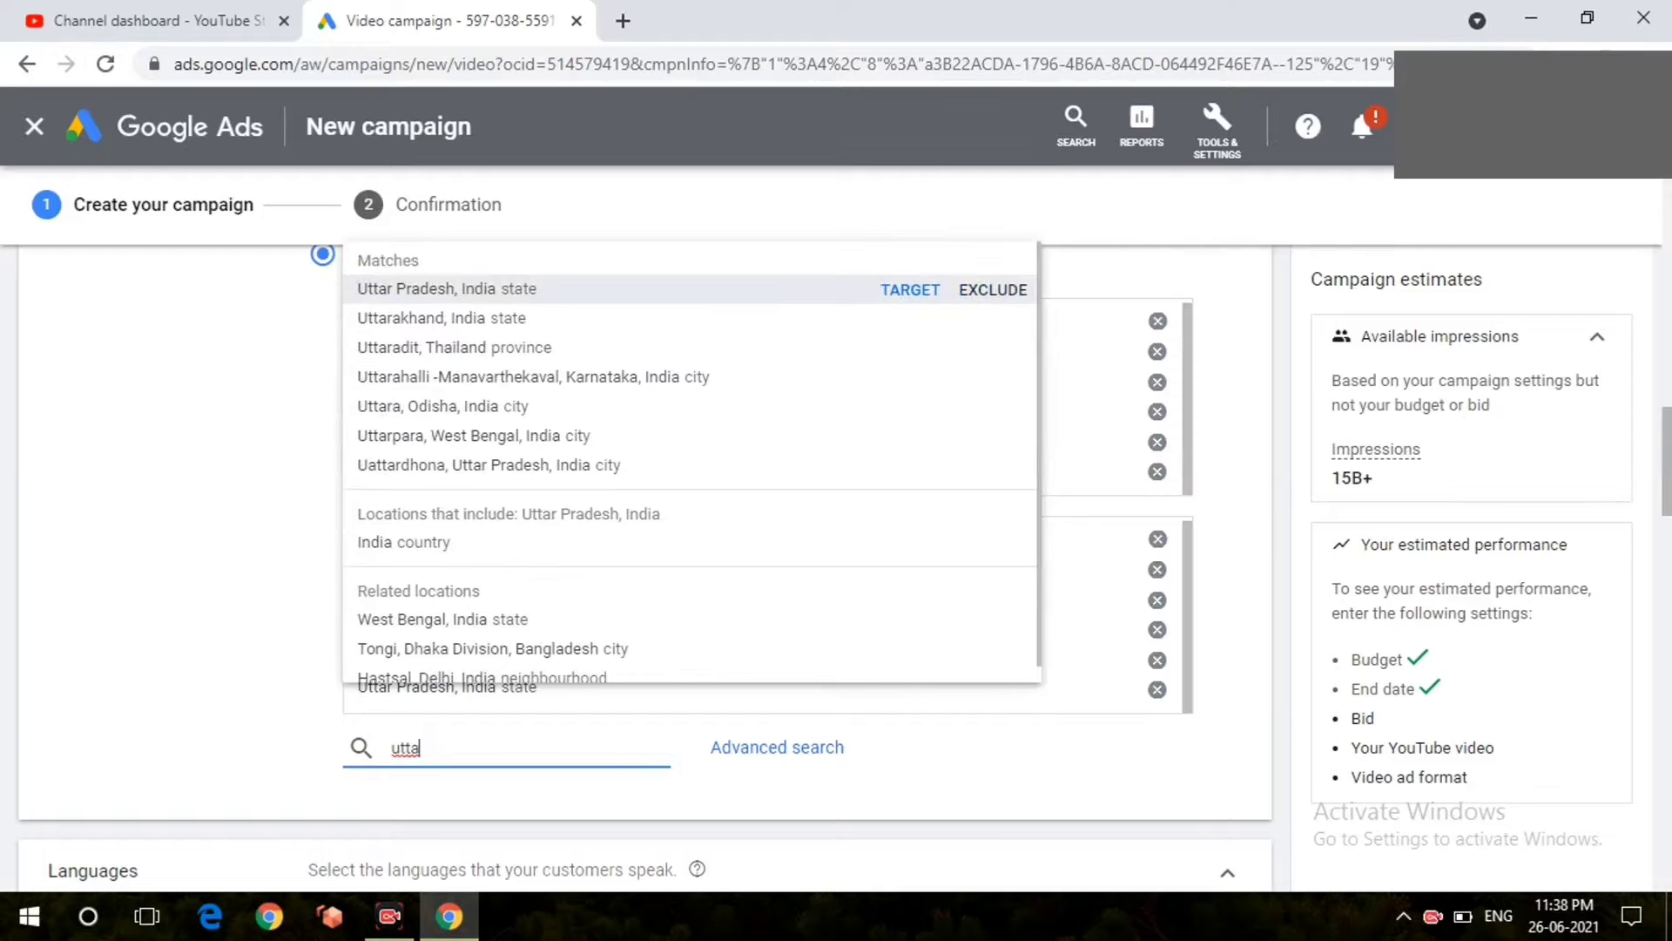
{"action": "left_click", "coordinate": [910, 318]}
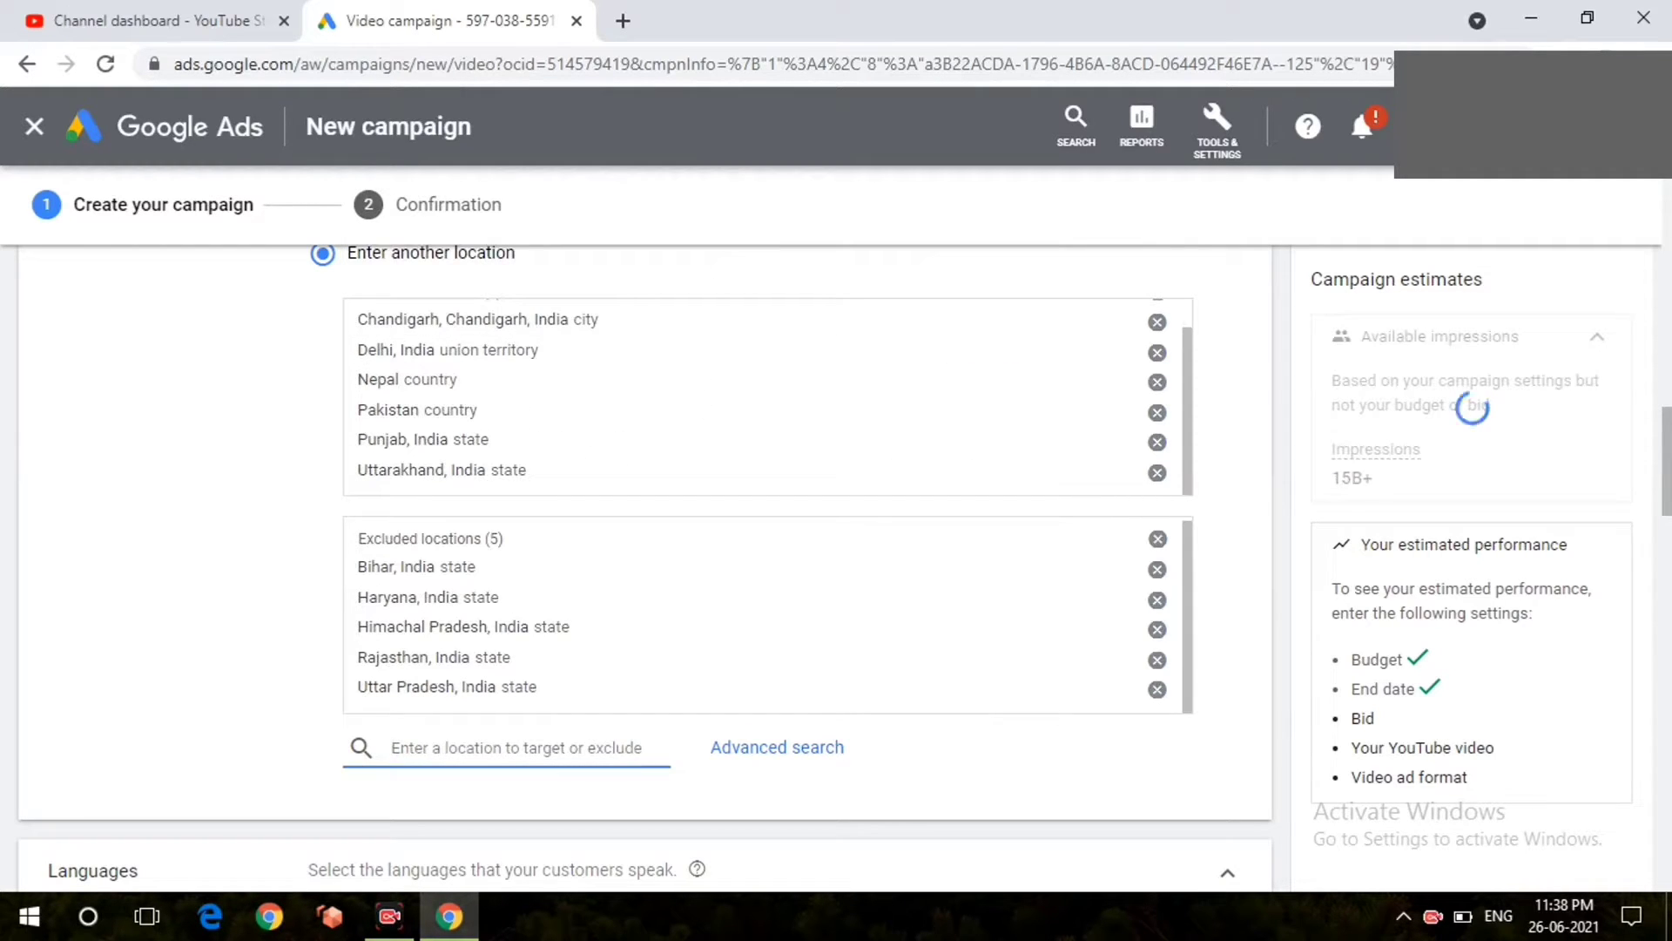
Exclude the state of Punjab, India and the union territory of Delhi, India from the campaign's locations.
{"action": "type", "text": "punj"}
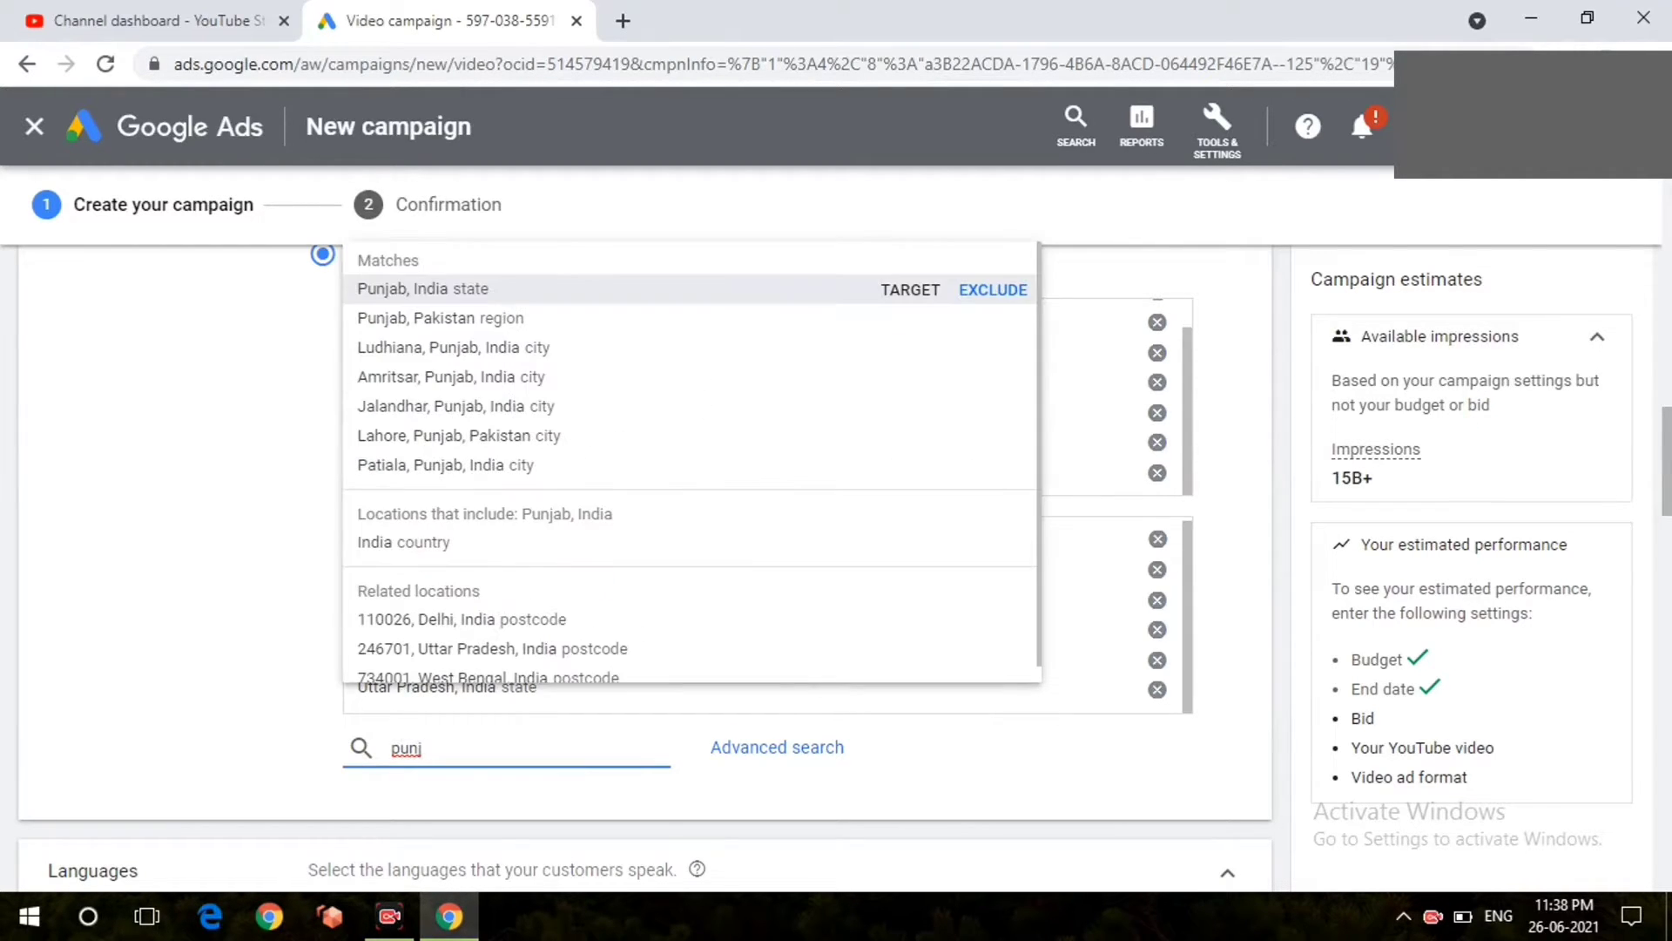
{"action": "left_click", "coordinate": [993, 289]}
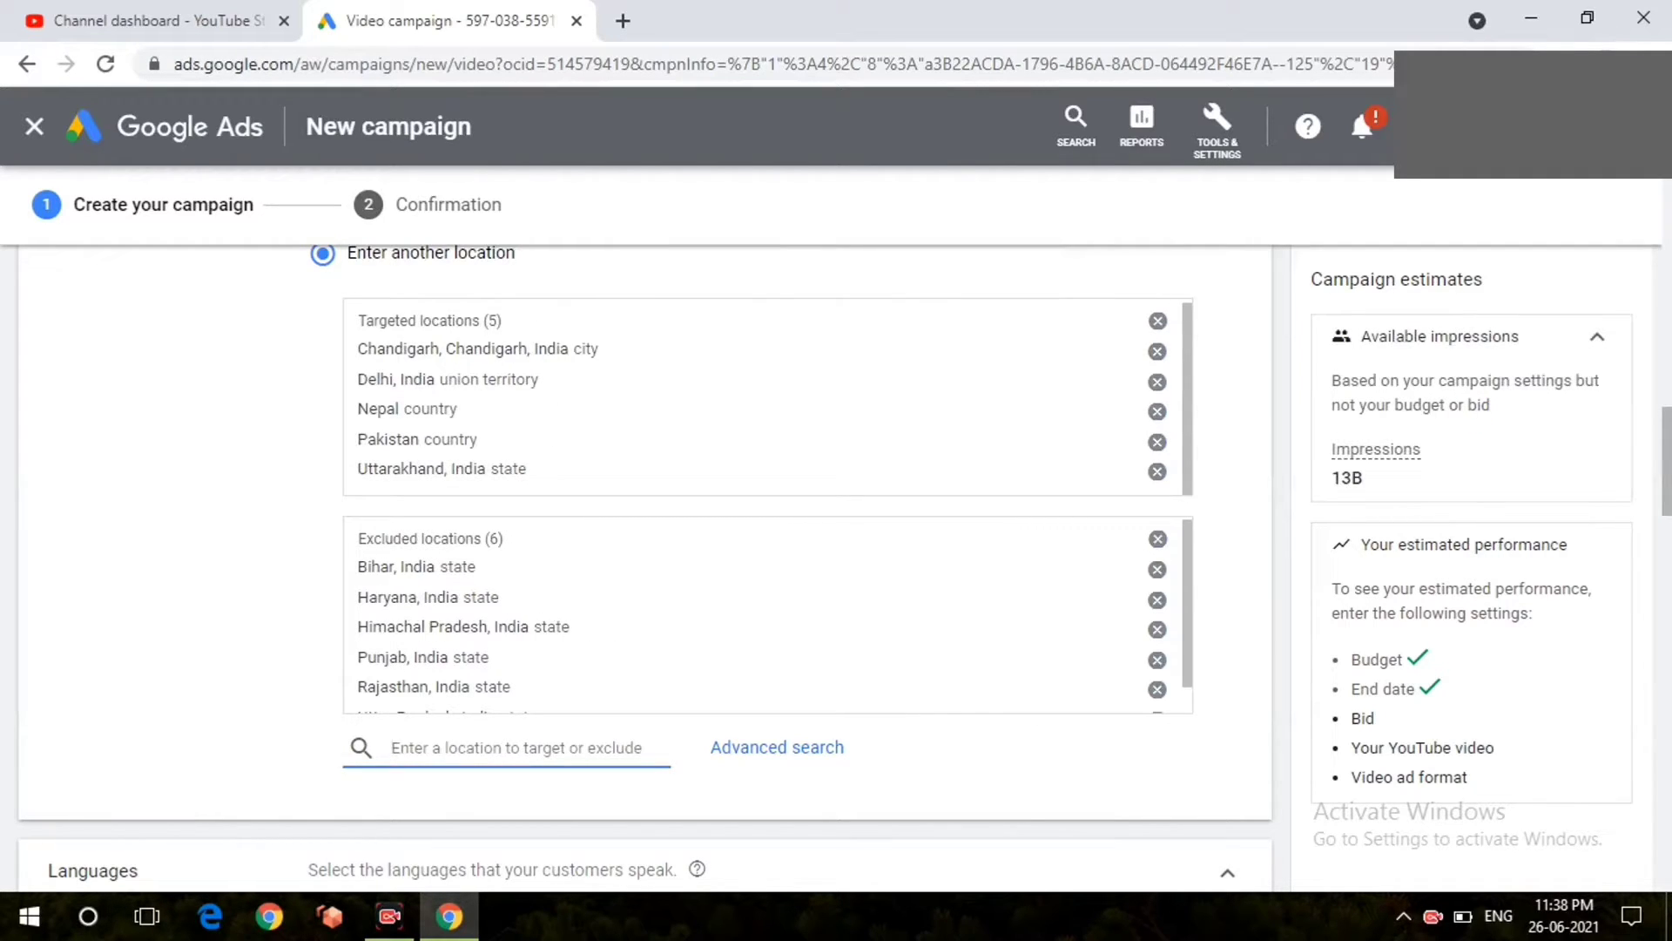
{"action": "type", "text": "j"}
{"action": "key", "text": "BackSpace"}
{"action": "type", "text": "delhi"}
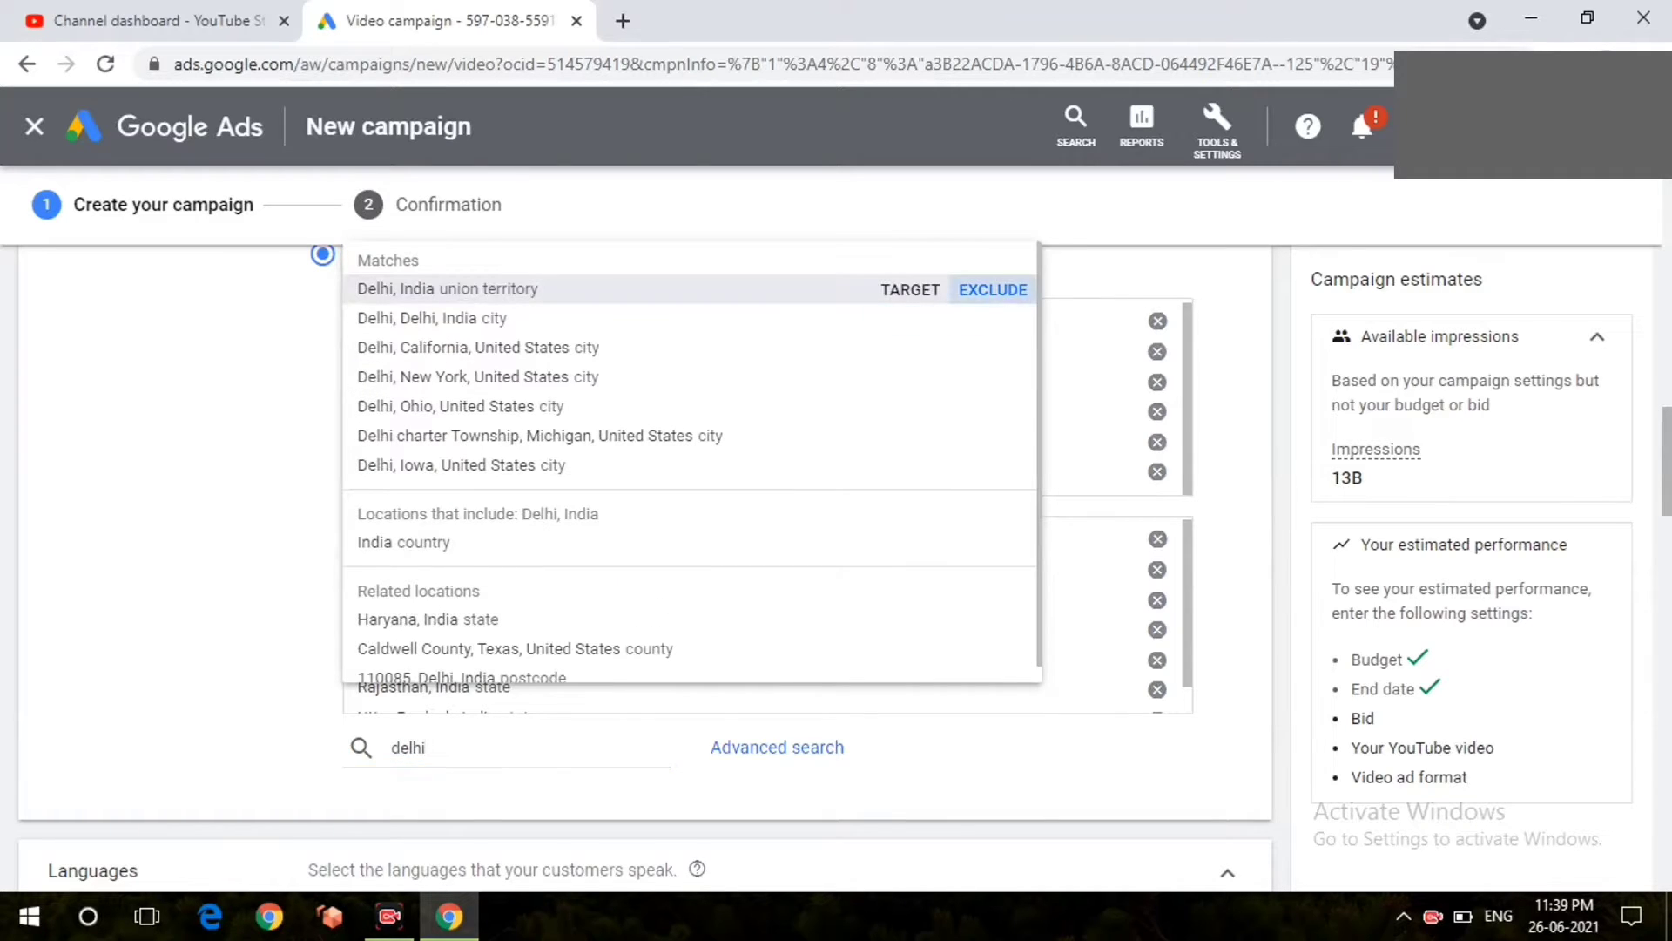
{"action": "left_click", "coordinate": [993, 289]}
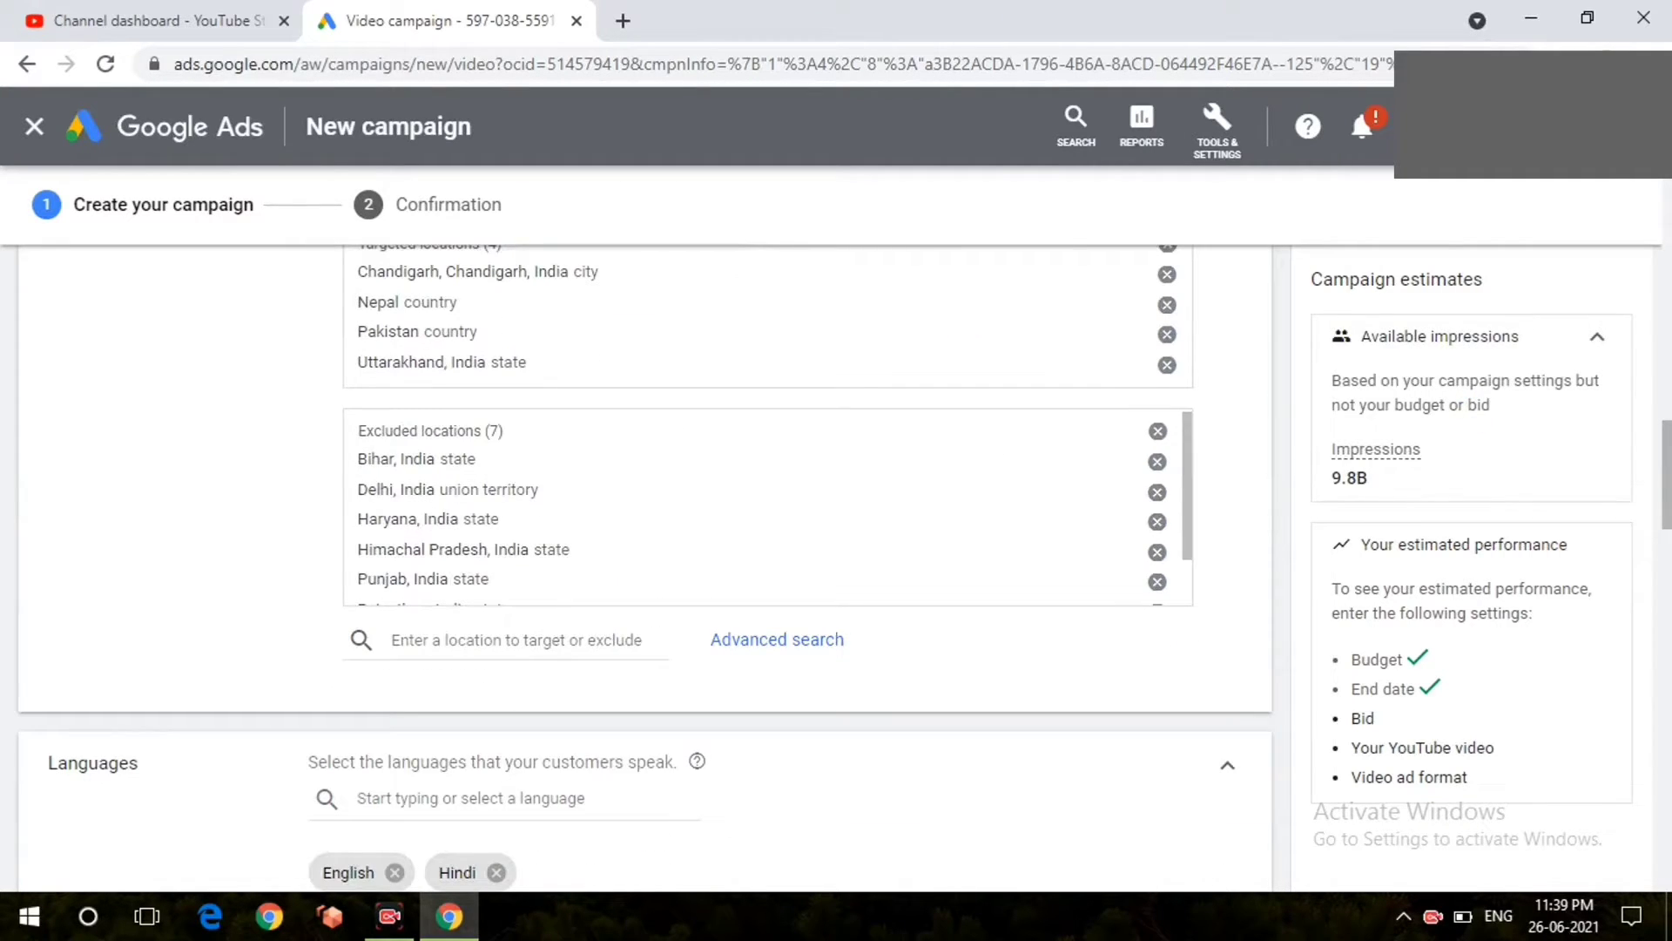
Look over the language and content exclusion settings and expand the Related videos section.
{"action": "scroll", "coordinate": [644, 566], "scroll_direction": "down", "scroll_amount": 3}
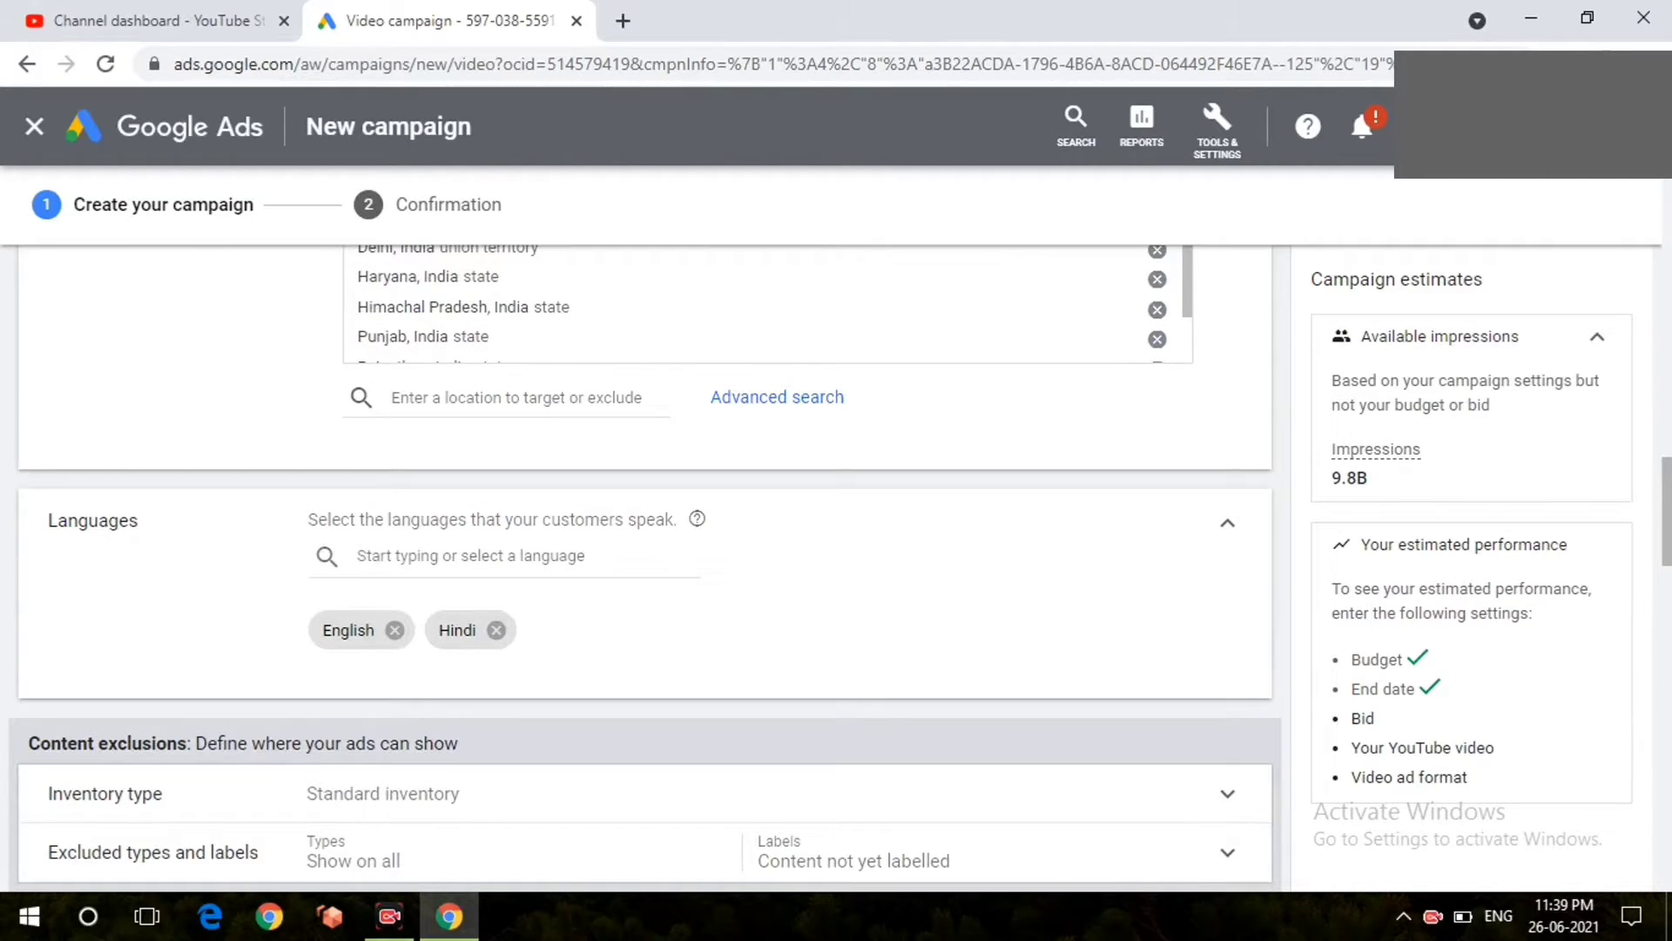
{"action": "scroll", "coordinate": [645, 566], "scroll_direction": "down", "scroll_amount": 4}
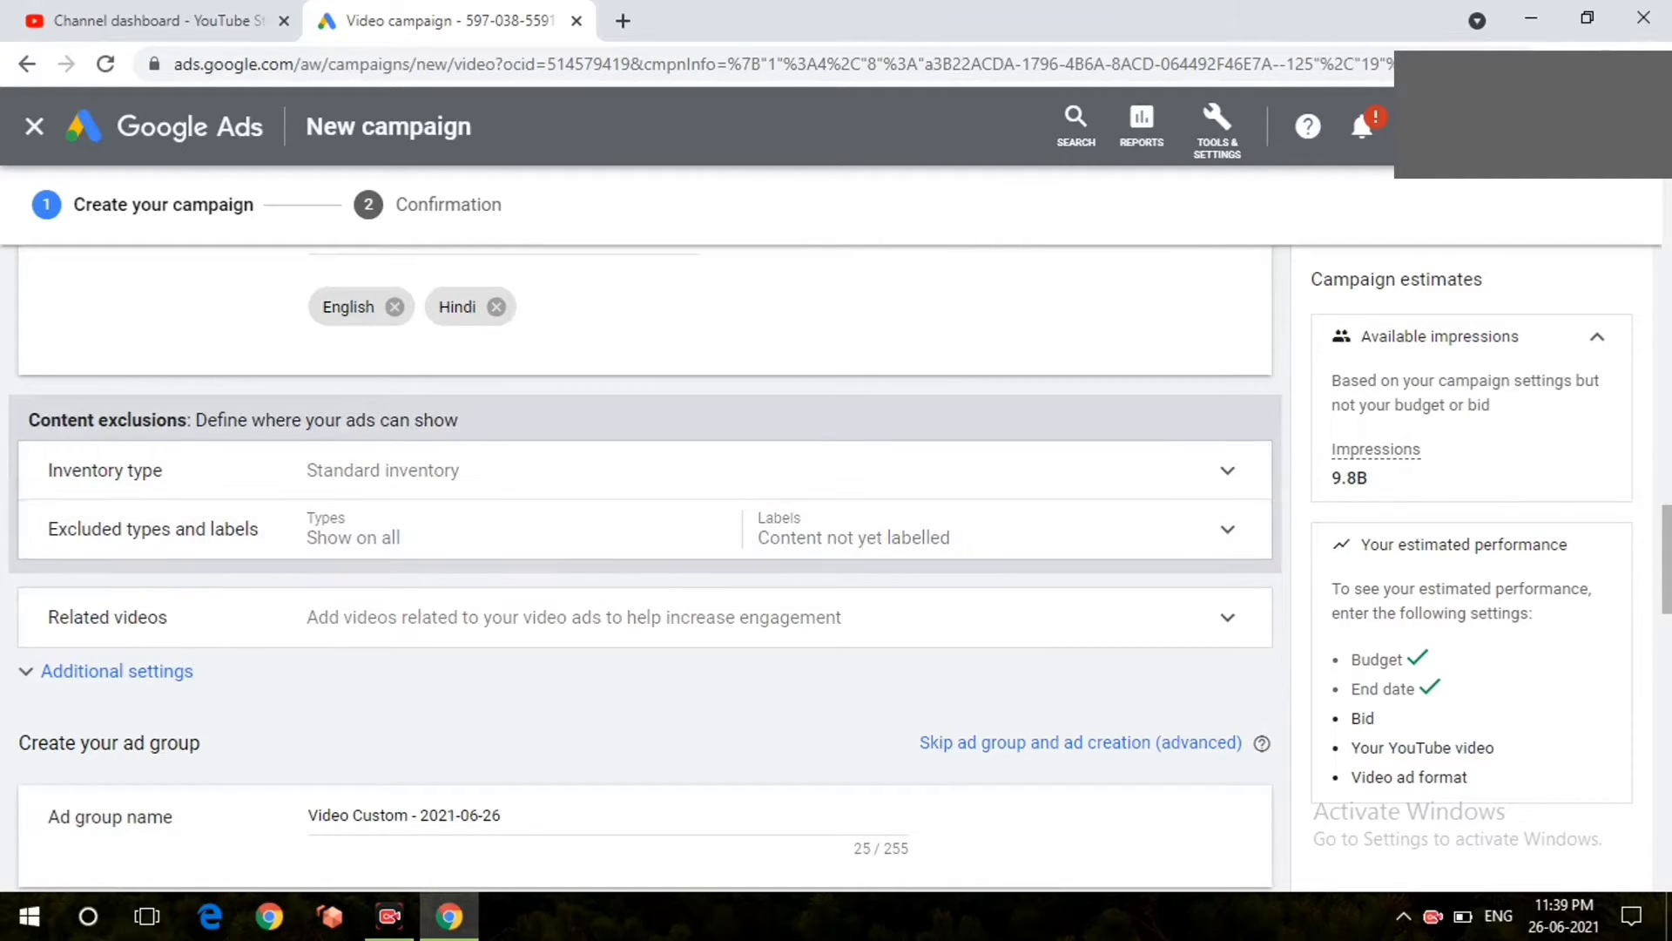
{"action": "scroll", "coordinate": [644, 566], "scroll_direction": "down", "scroll_amount": 1}
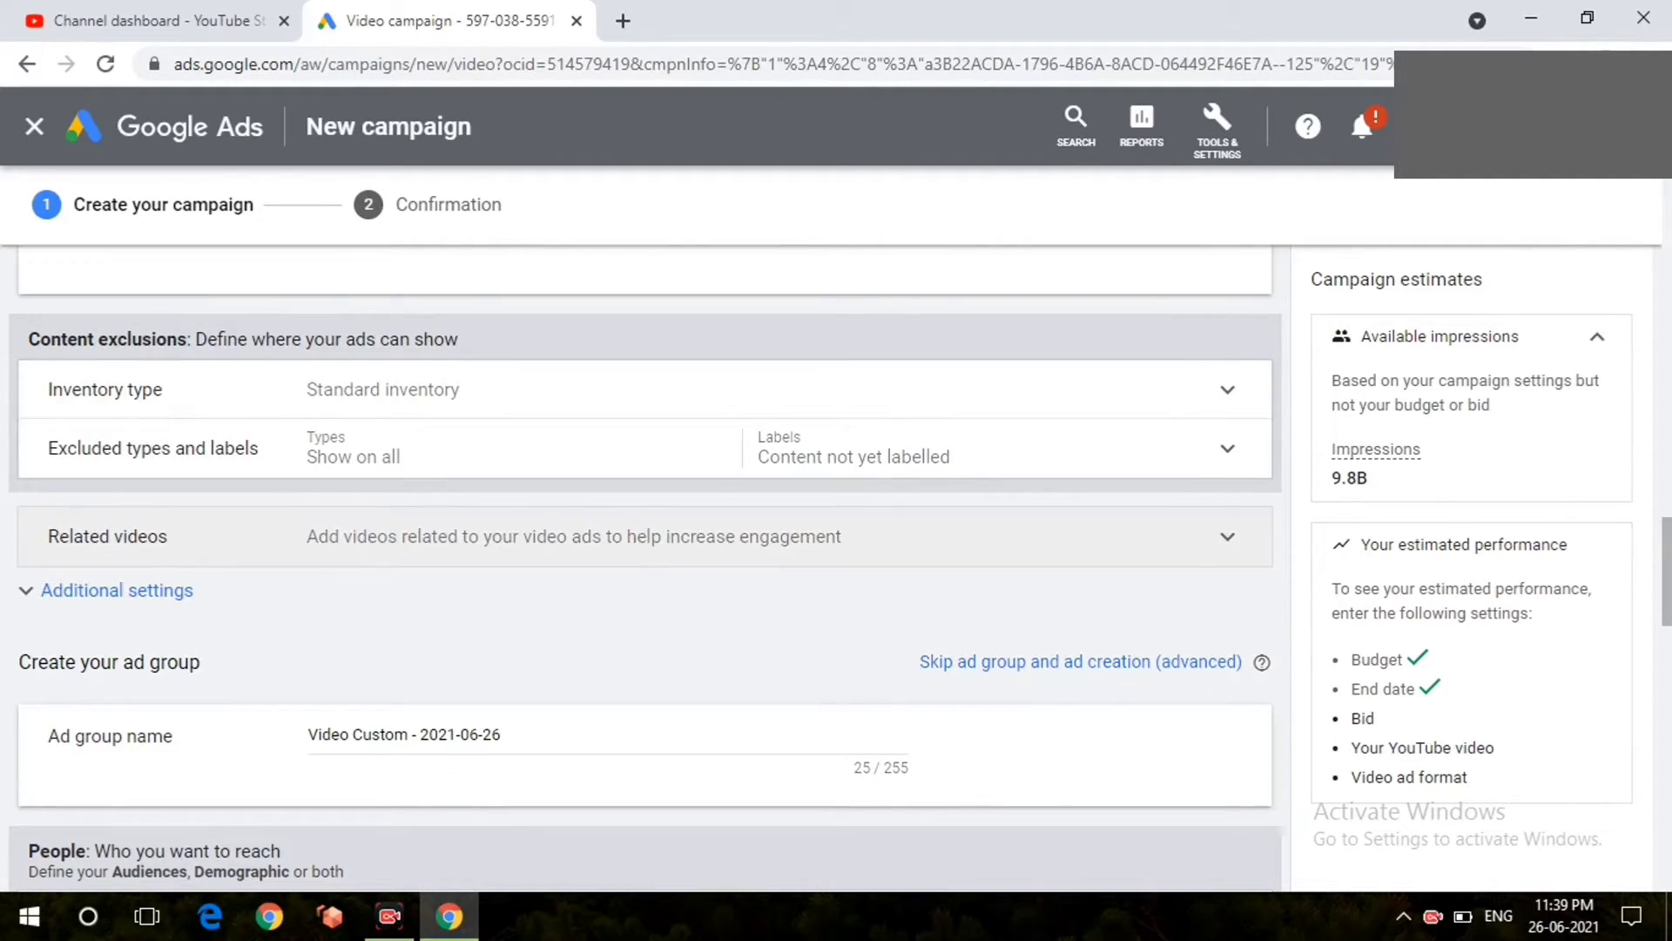
{"action": "left_click", "coordinate": [645, 535]}
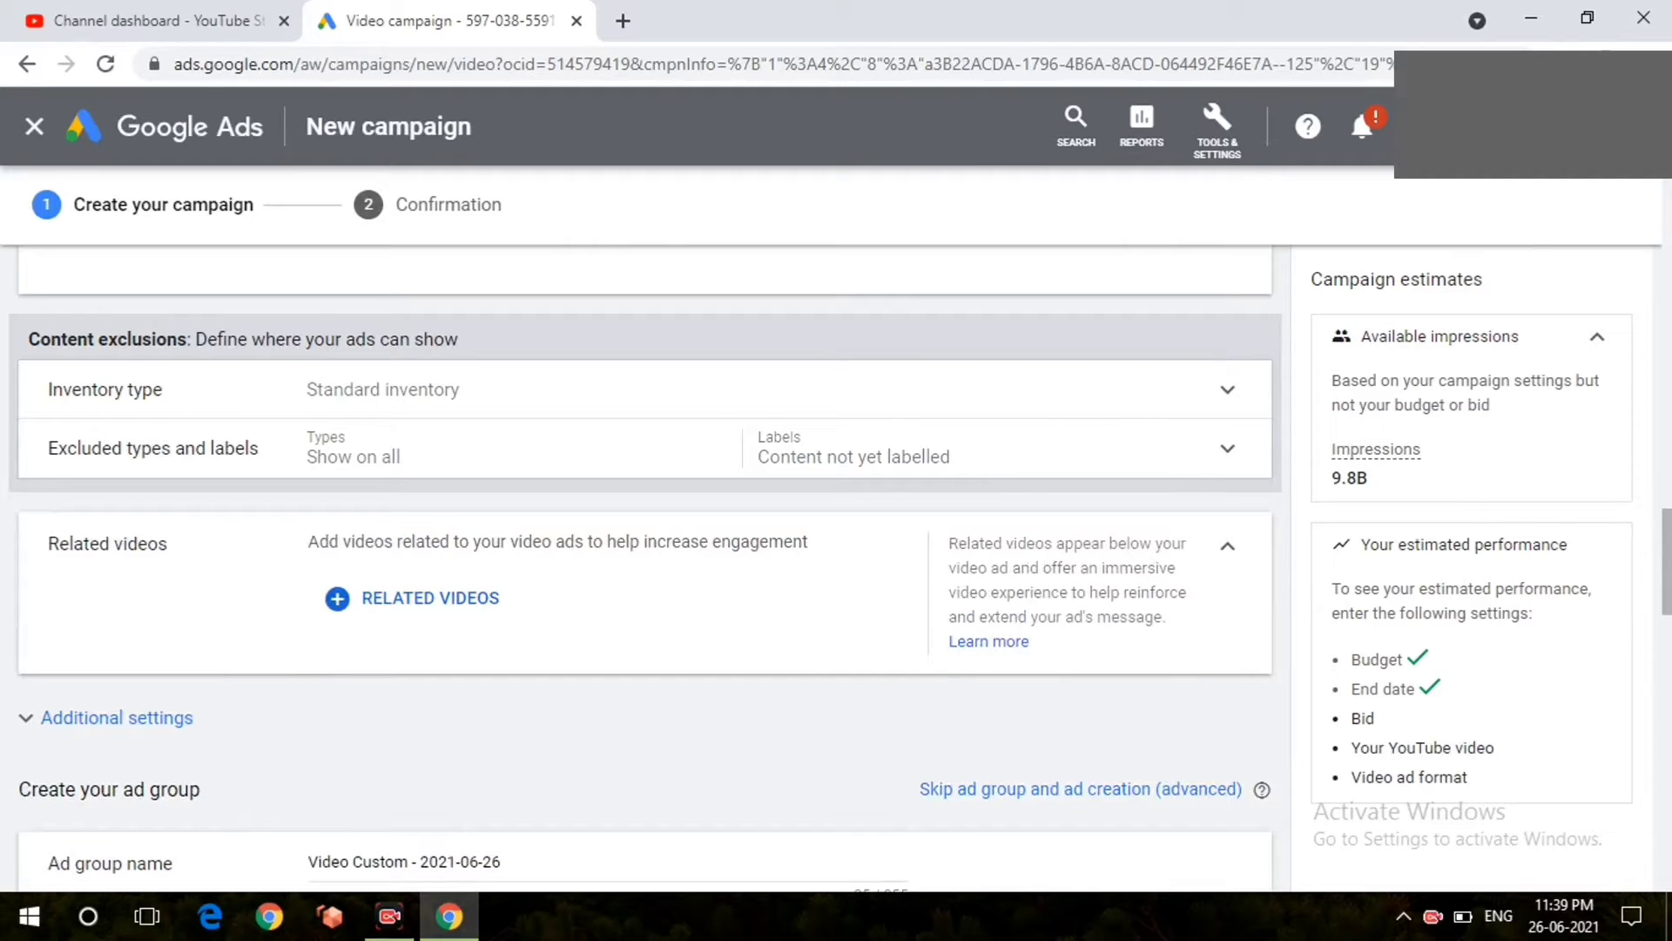
{"action": "scroll", "coordinate": [644, 566], "scroll_direction": "down", "scroll_amount": 1}
{"action": "scroll", "coordinate": [645, 566], "scroll_direction": "down", "scroll_amount": 2}
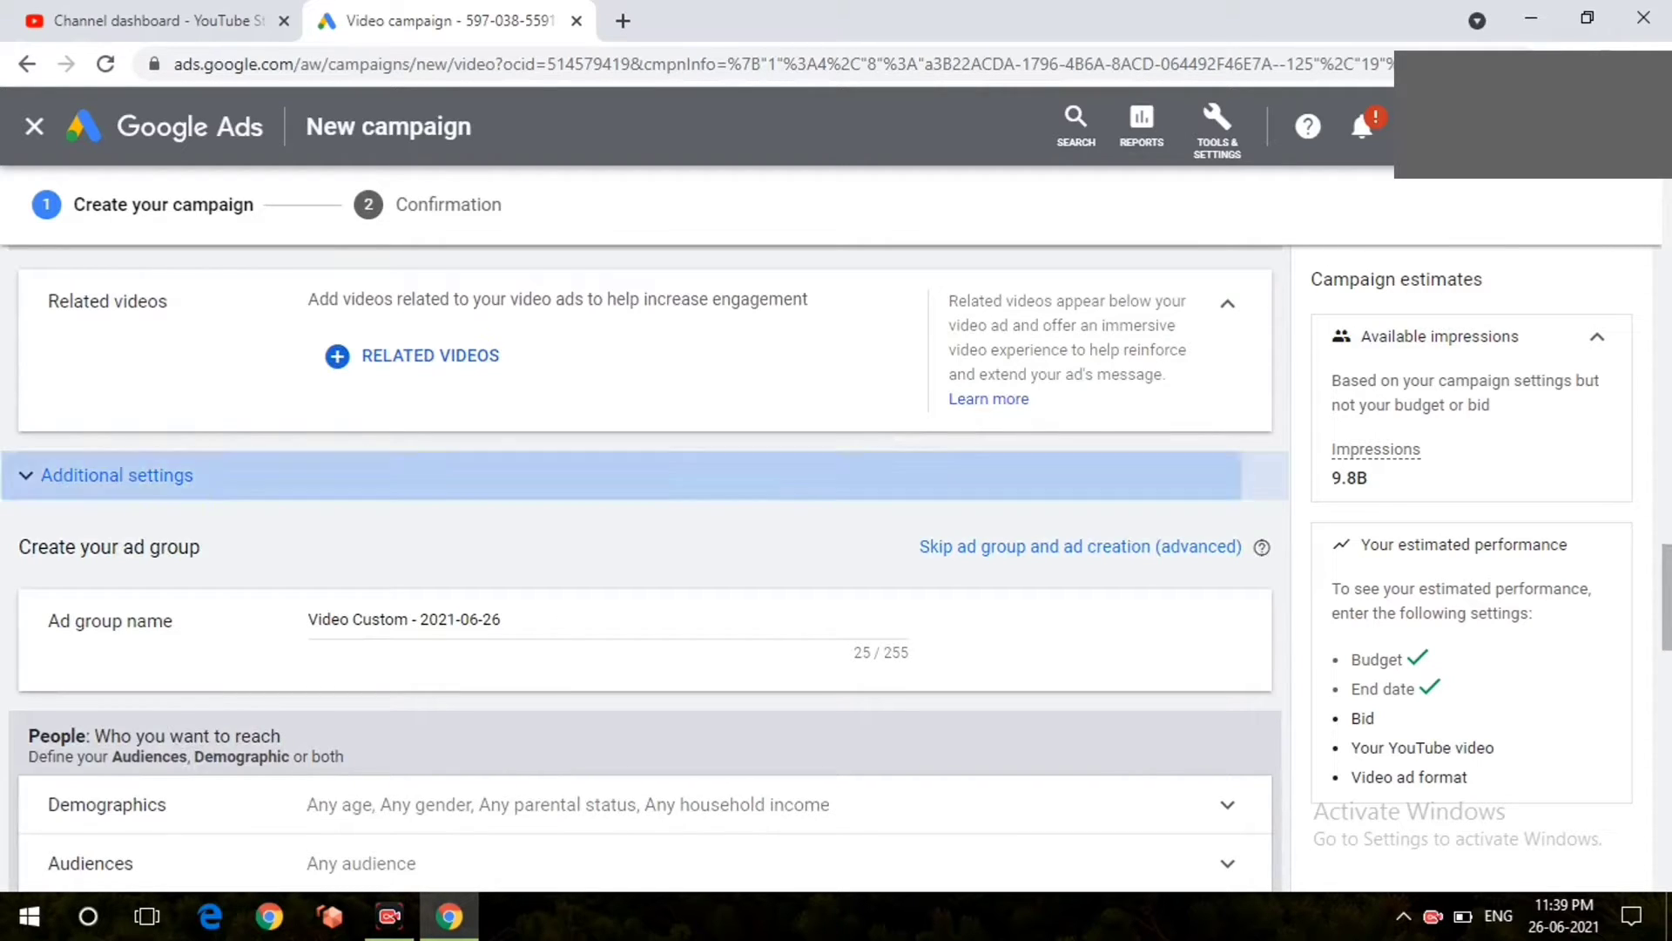
In the additional settings, set specific device targeting for computers and mobile phones only, excluding tablets and TV screens.
{"action": "left_click", "coordinate": [116, 475]}
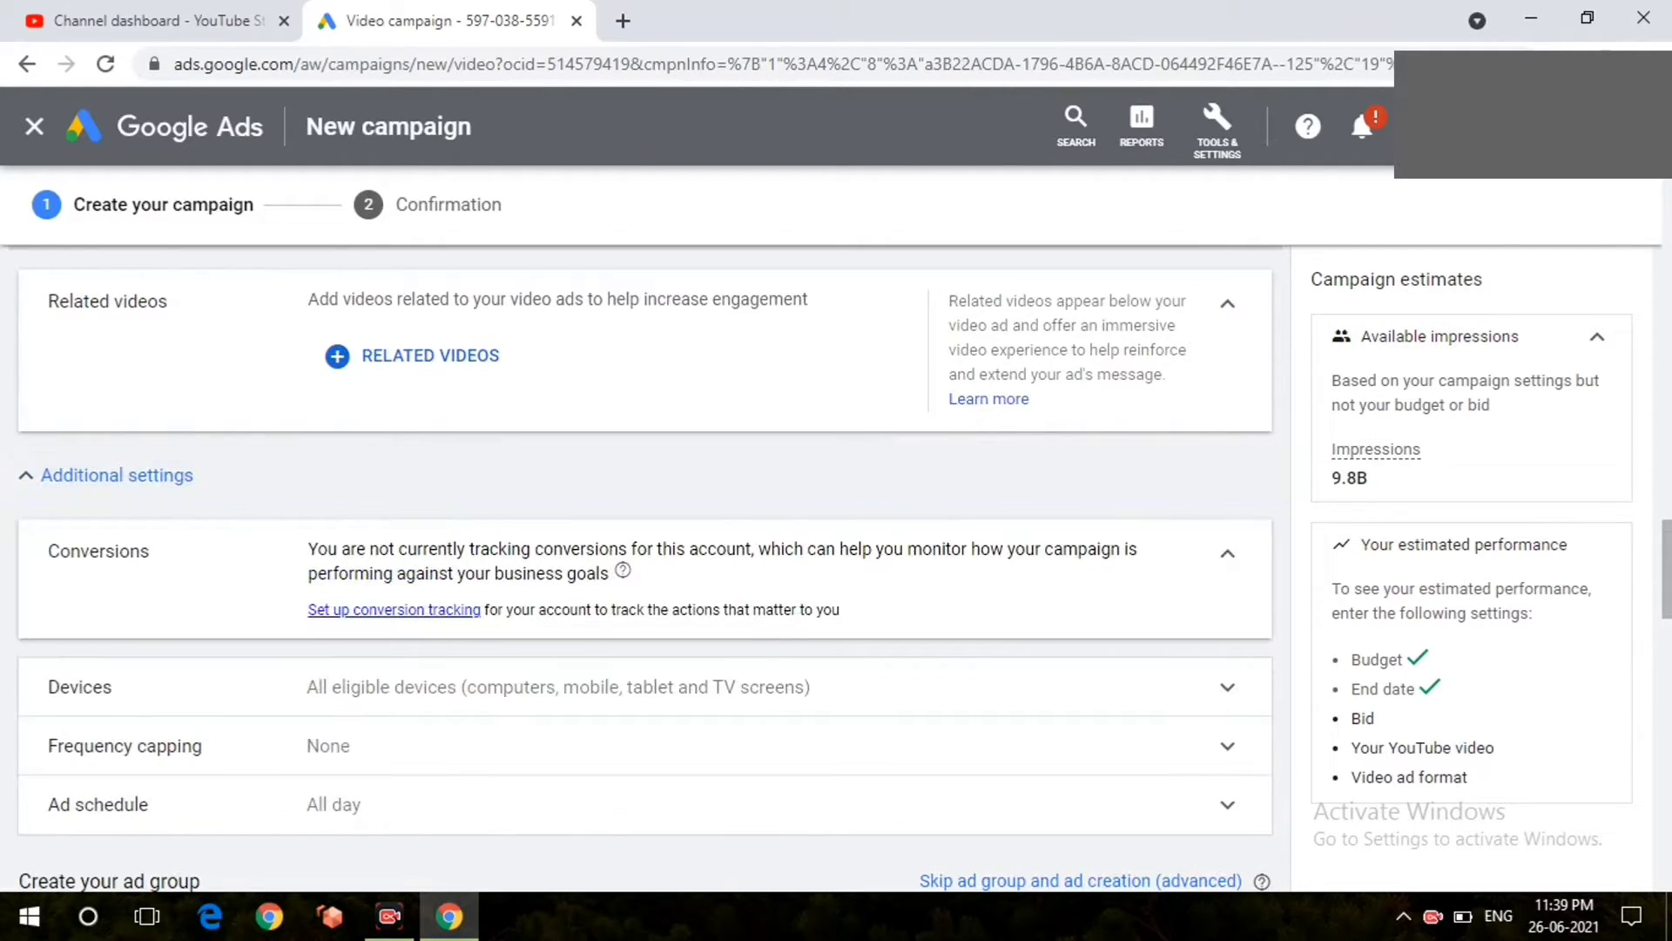
{"action": "scroll", "coordinate": [610, 523], "scroll_direction": "down", "scroll_amount": 2}
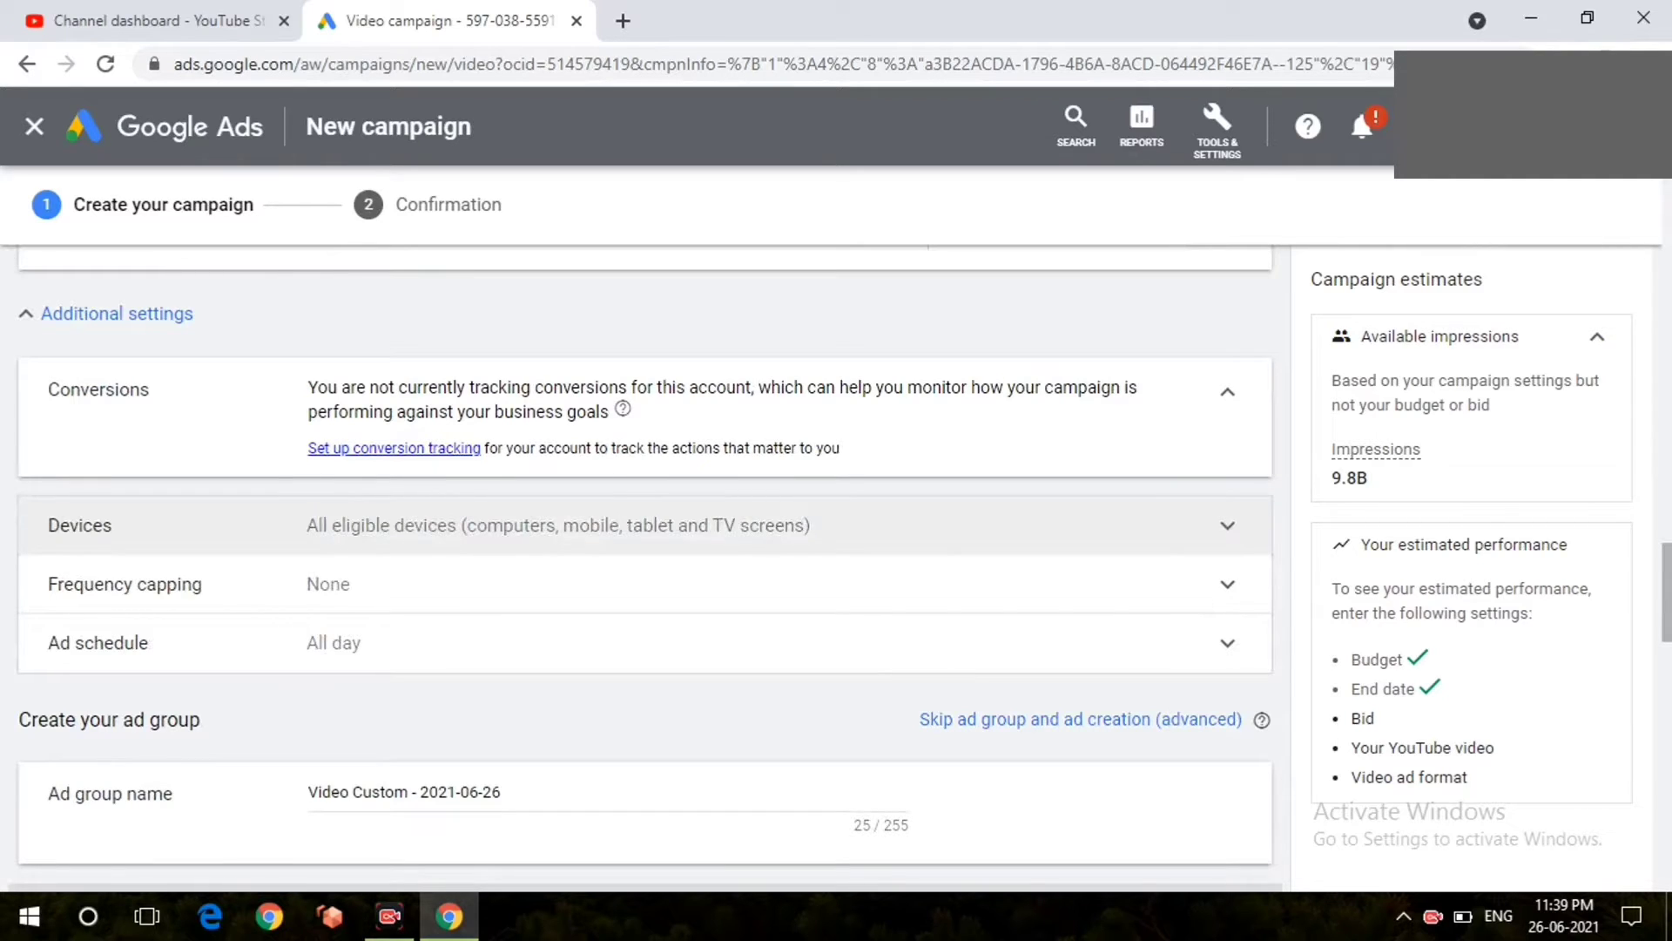
{"action": "left_click", "coordinate": [557, 525]}
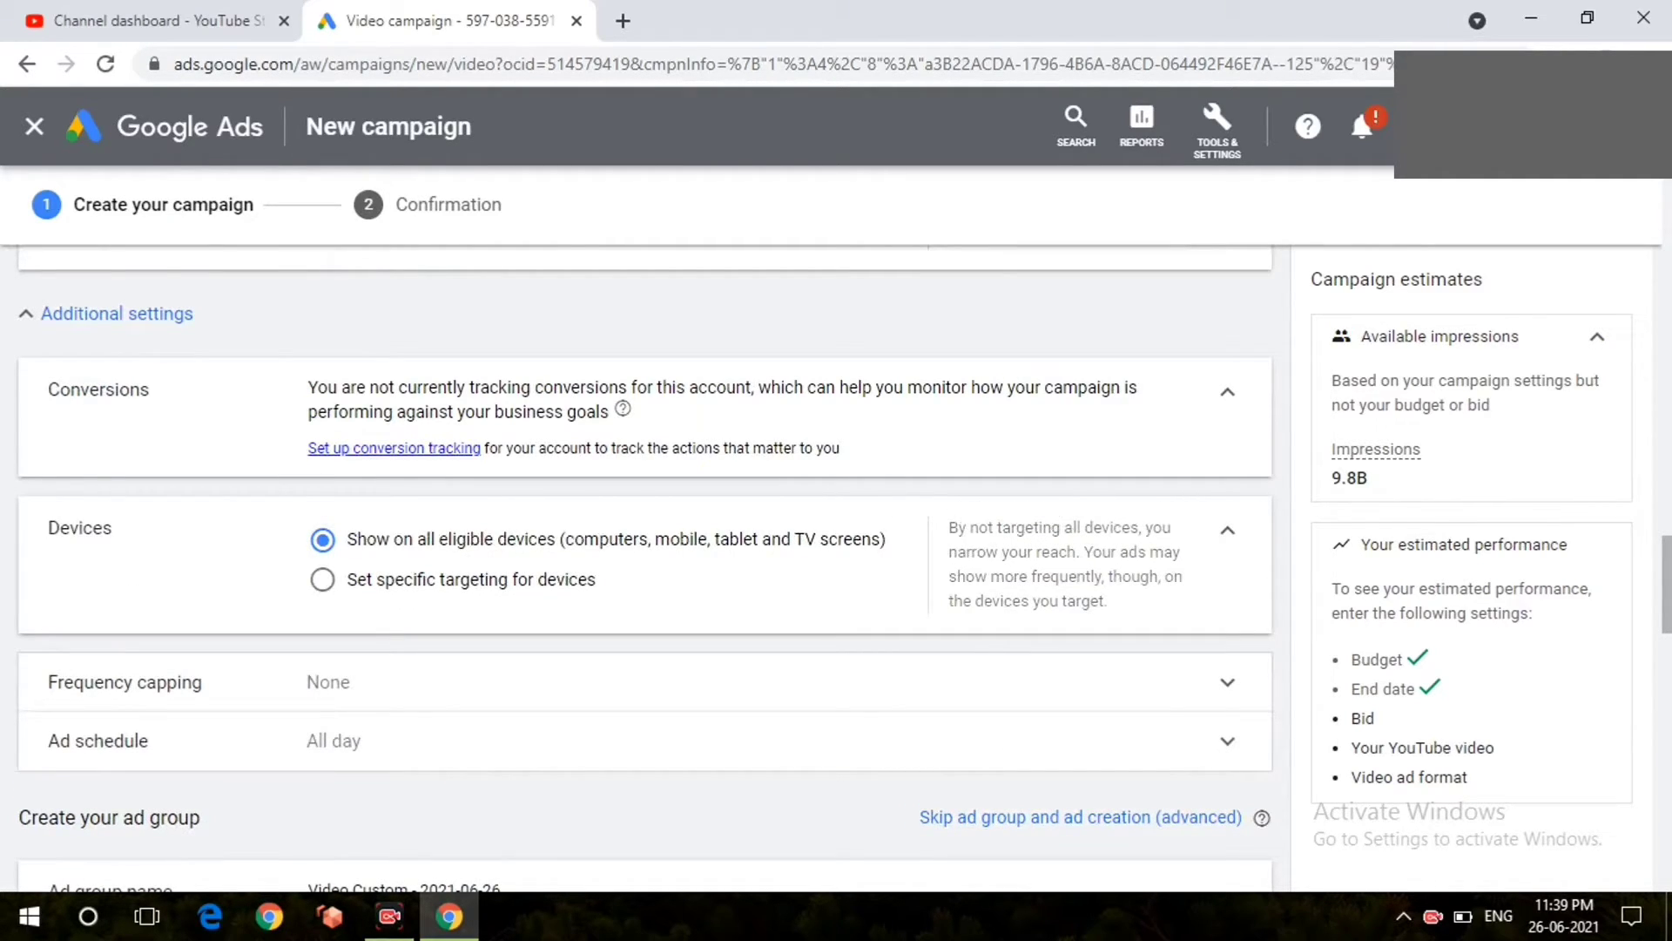
{"action": "double_click", "coordinate": [473, 579]}
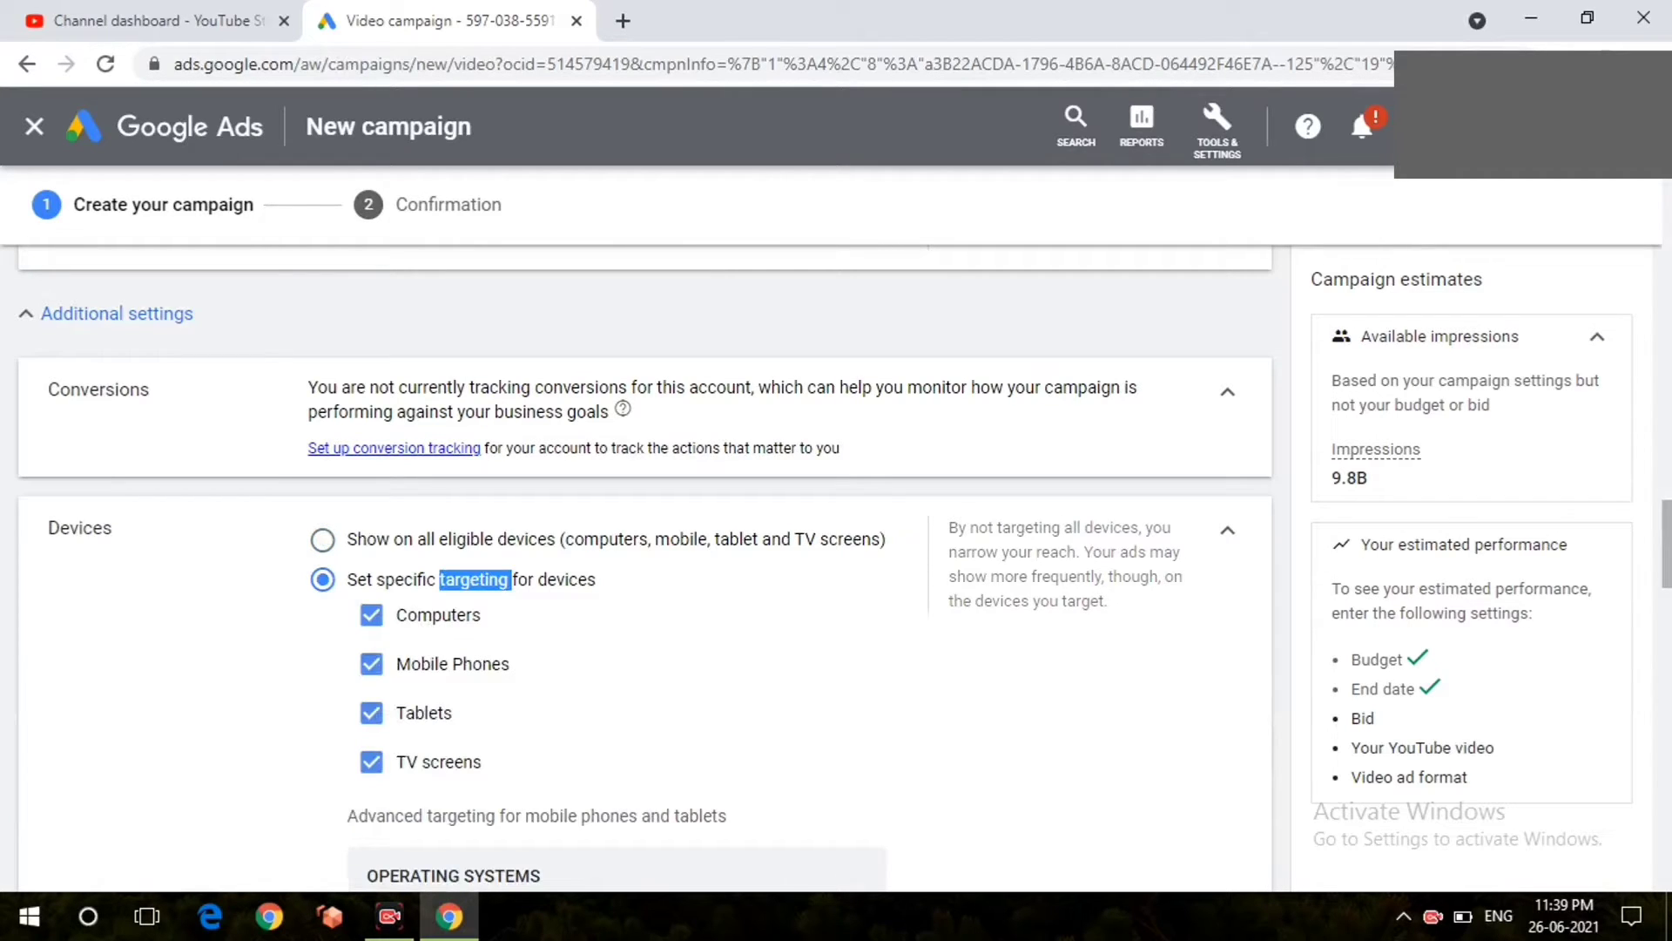
{"action": "right_click", "coordinate": [366, 421]}
{"action": "key", "text": "Escape"}
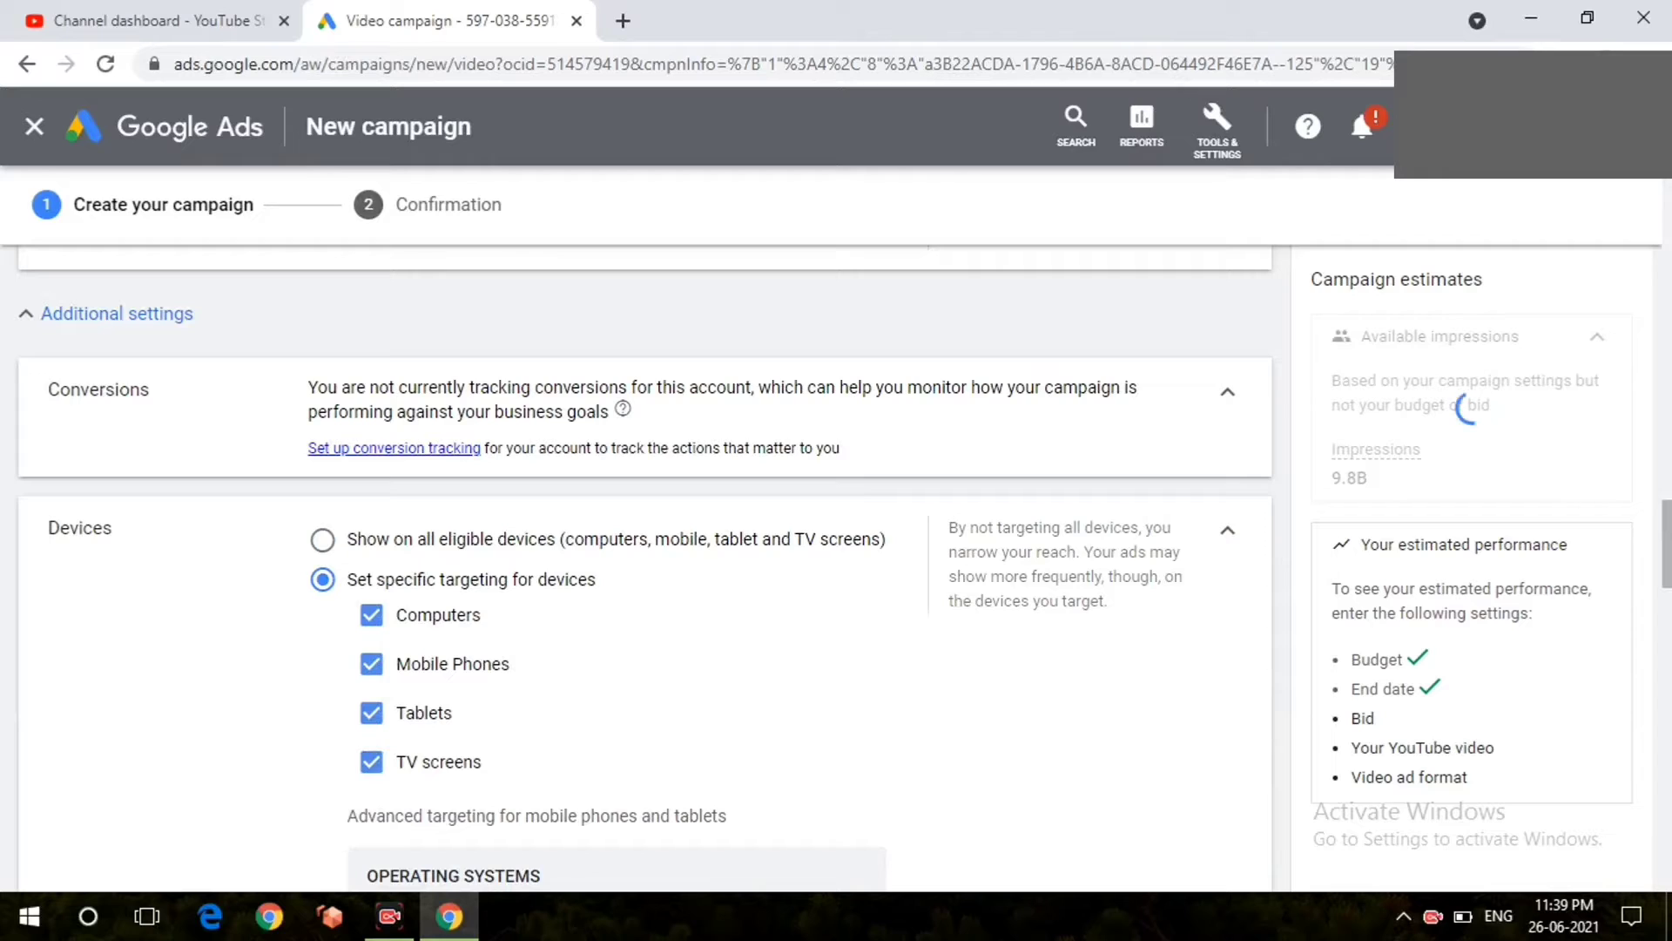
{"action": "left_click", "coordinate": [371, 712]}
{"action": "left_click", "coordinate": [371, 762]}
{"action": "scroll", "coordinate": [617, 714], "scroll_direction": "down", "scroll_amount": 2}
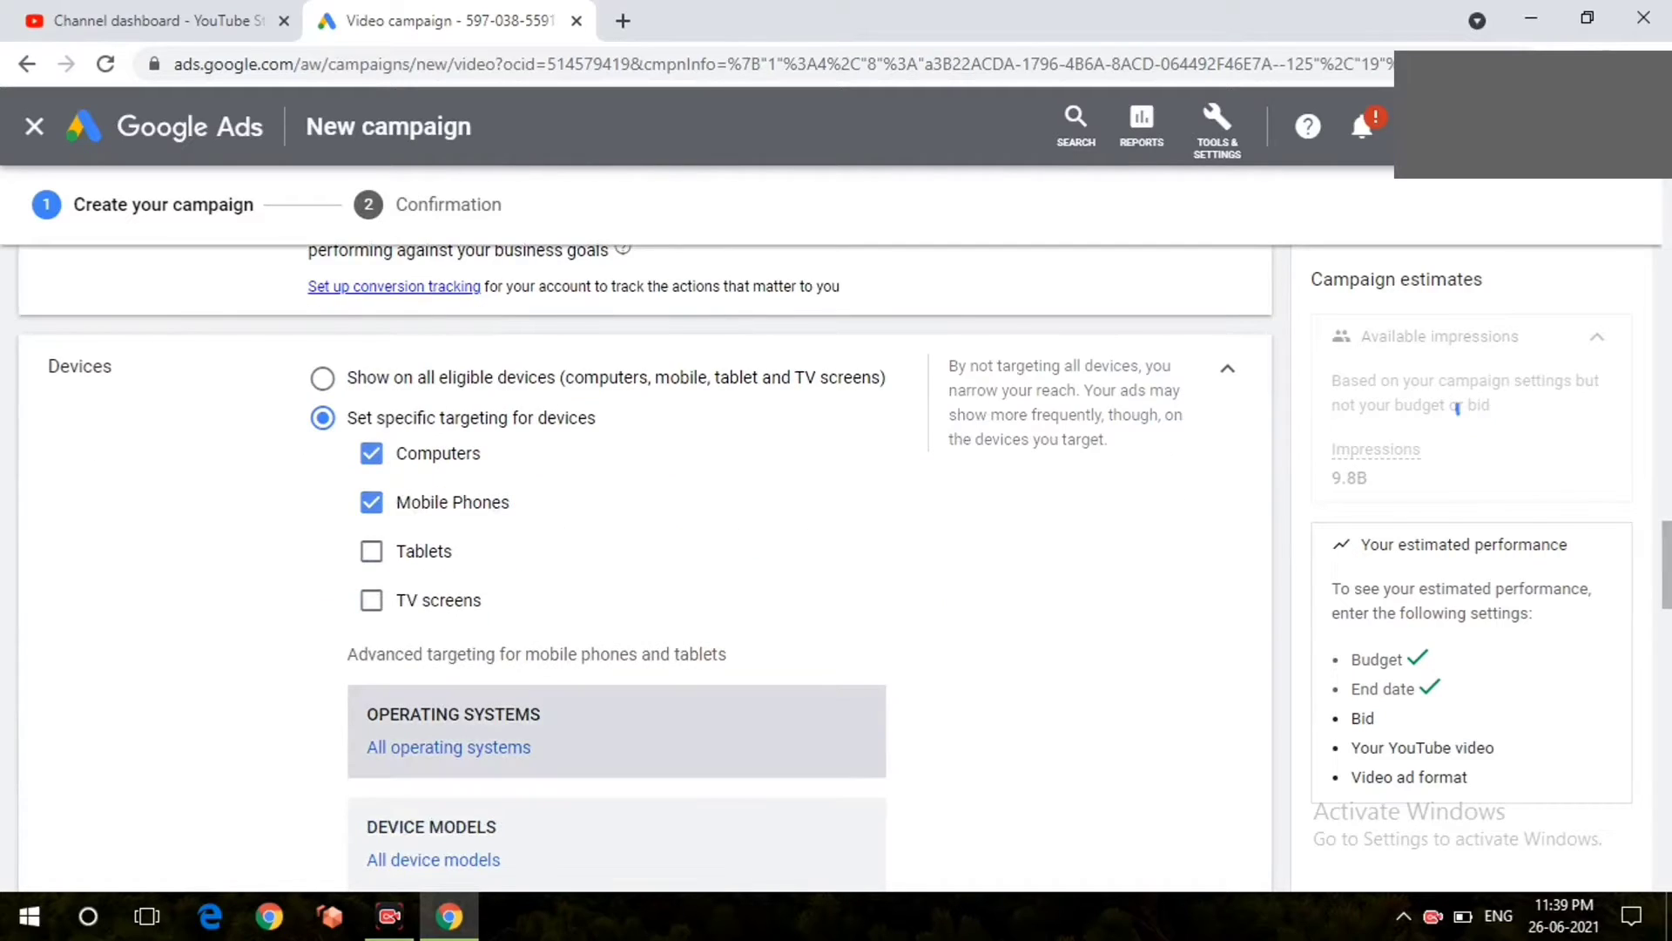
Replace the default ad group name with test1.
{"action": "scroll", "coordinate": [617, 714], "scroll_direction": "down", "scroll_amount": 3}
{"action": "scroll", "coordinate": [617, 714], "scroll_direction": "down", "scroll_amount": 3}
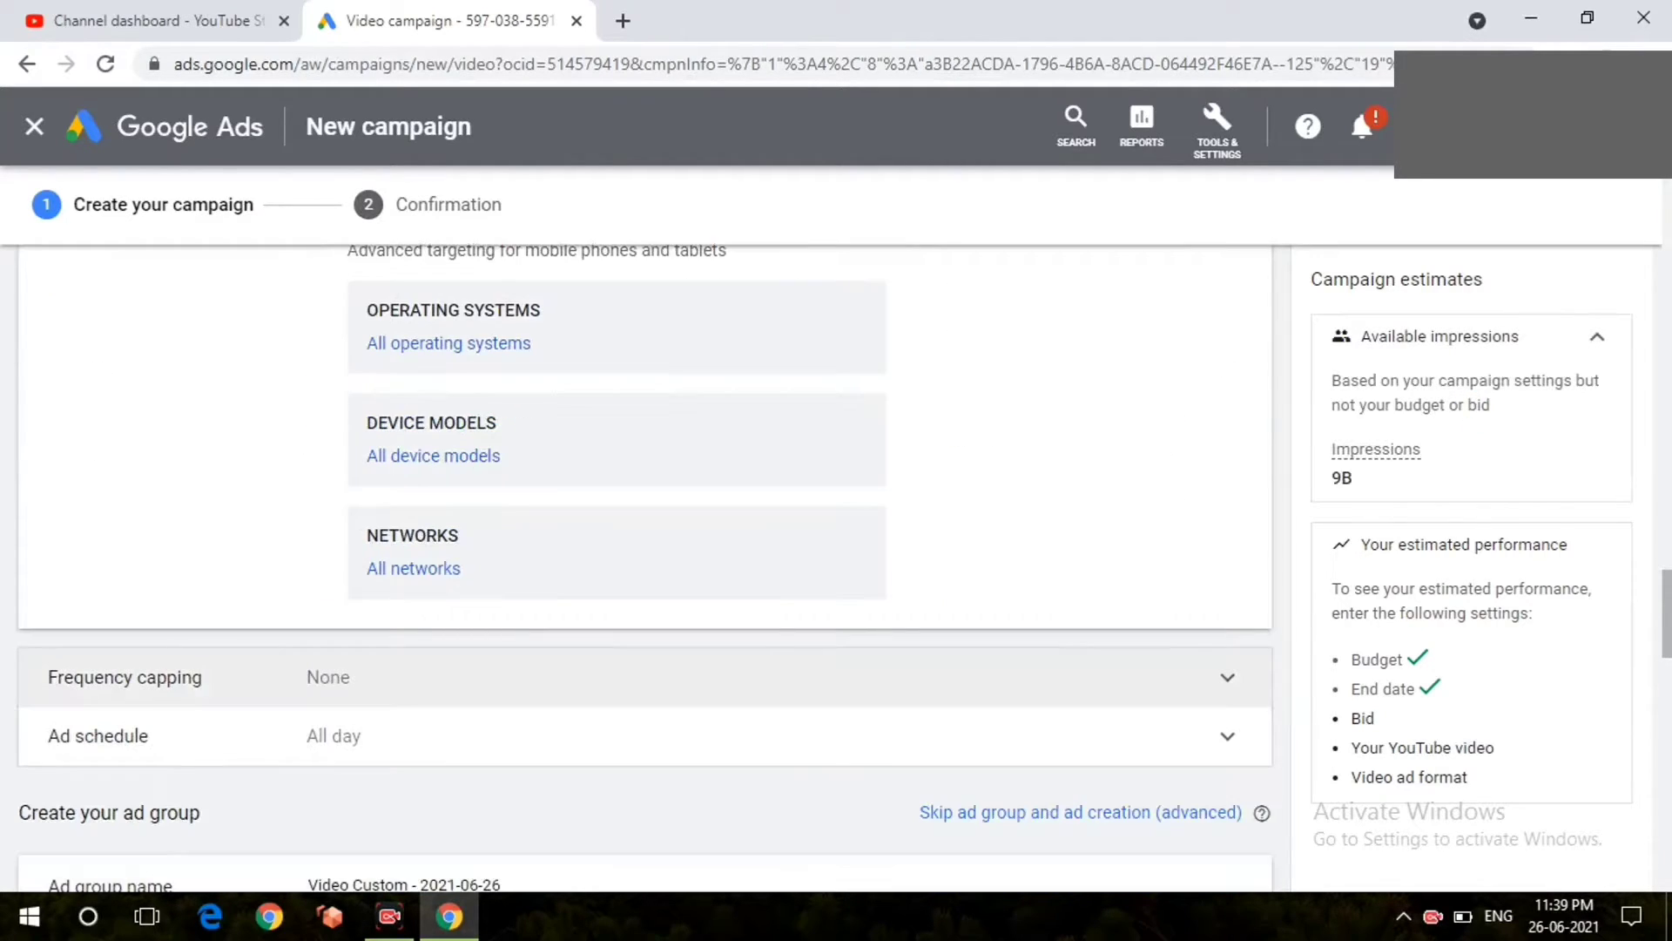
{"action": "scroll", "coordinate": [617, 715], "scroll_direction": "down", "scroll_amount": 1}
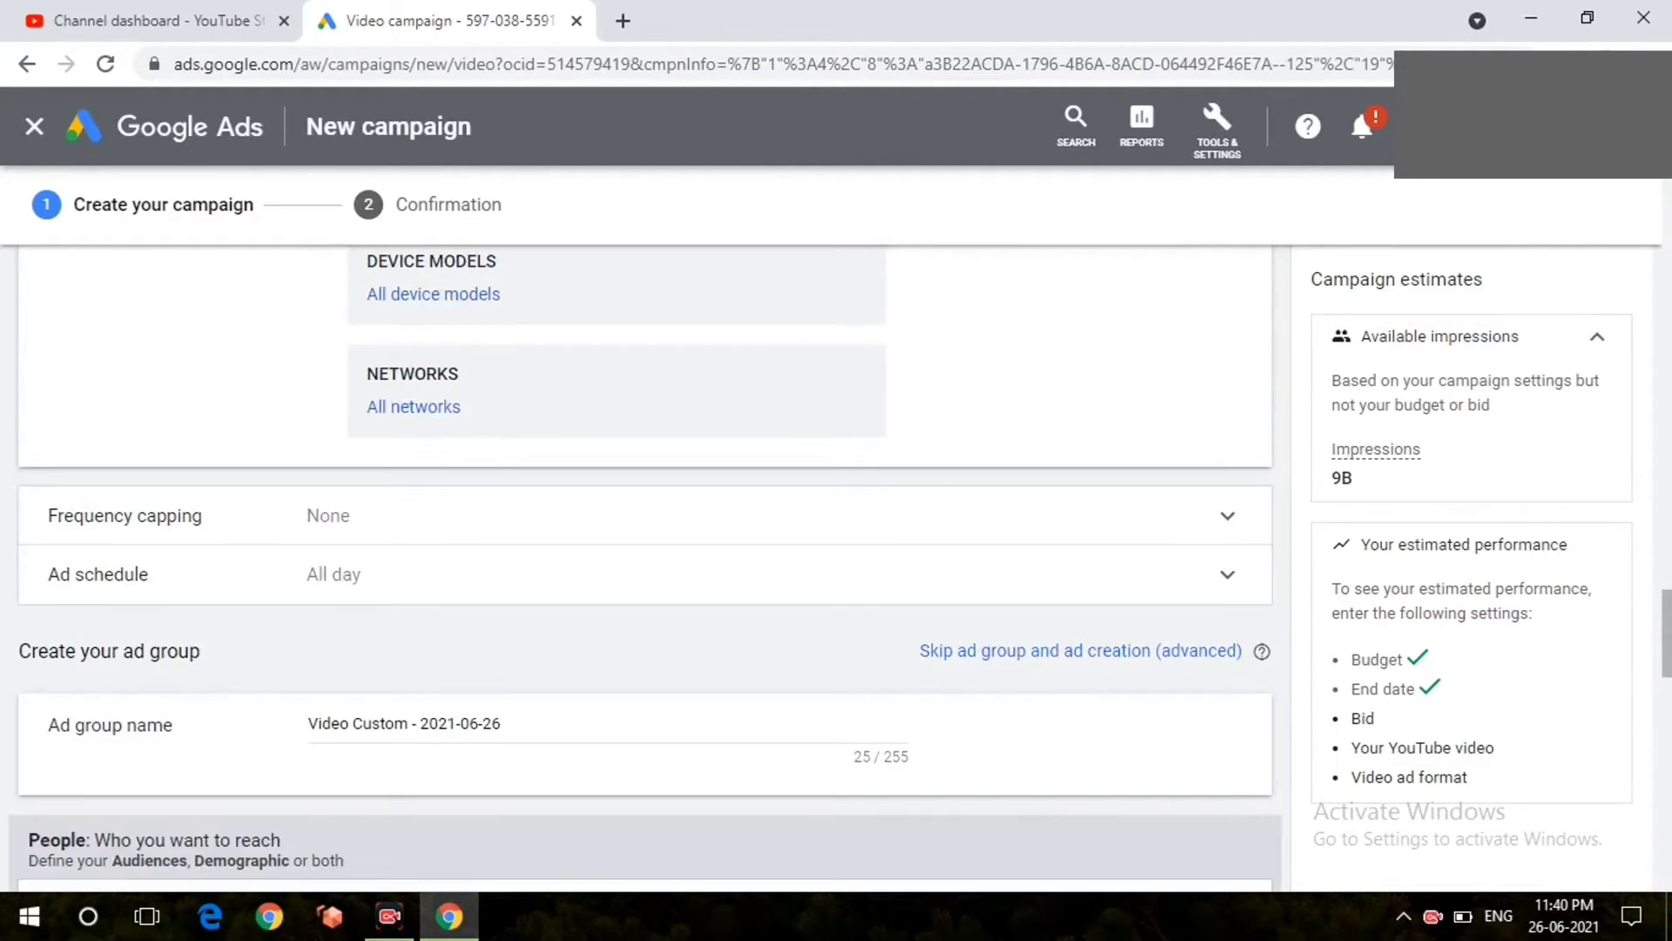
{"action": "scroll", "coordinate": [617, 715], "scroll_direction": "down", "scroll_amount": 1}
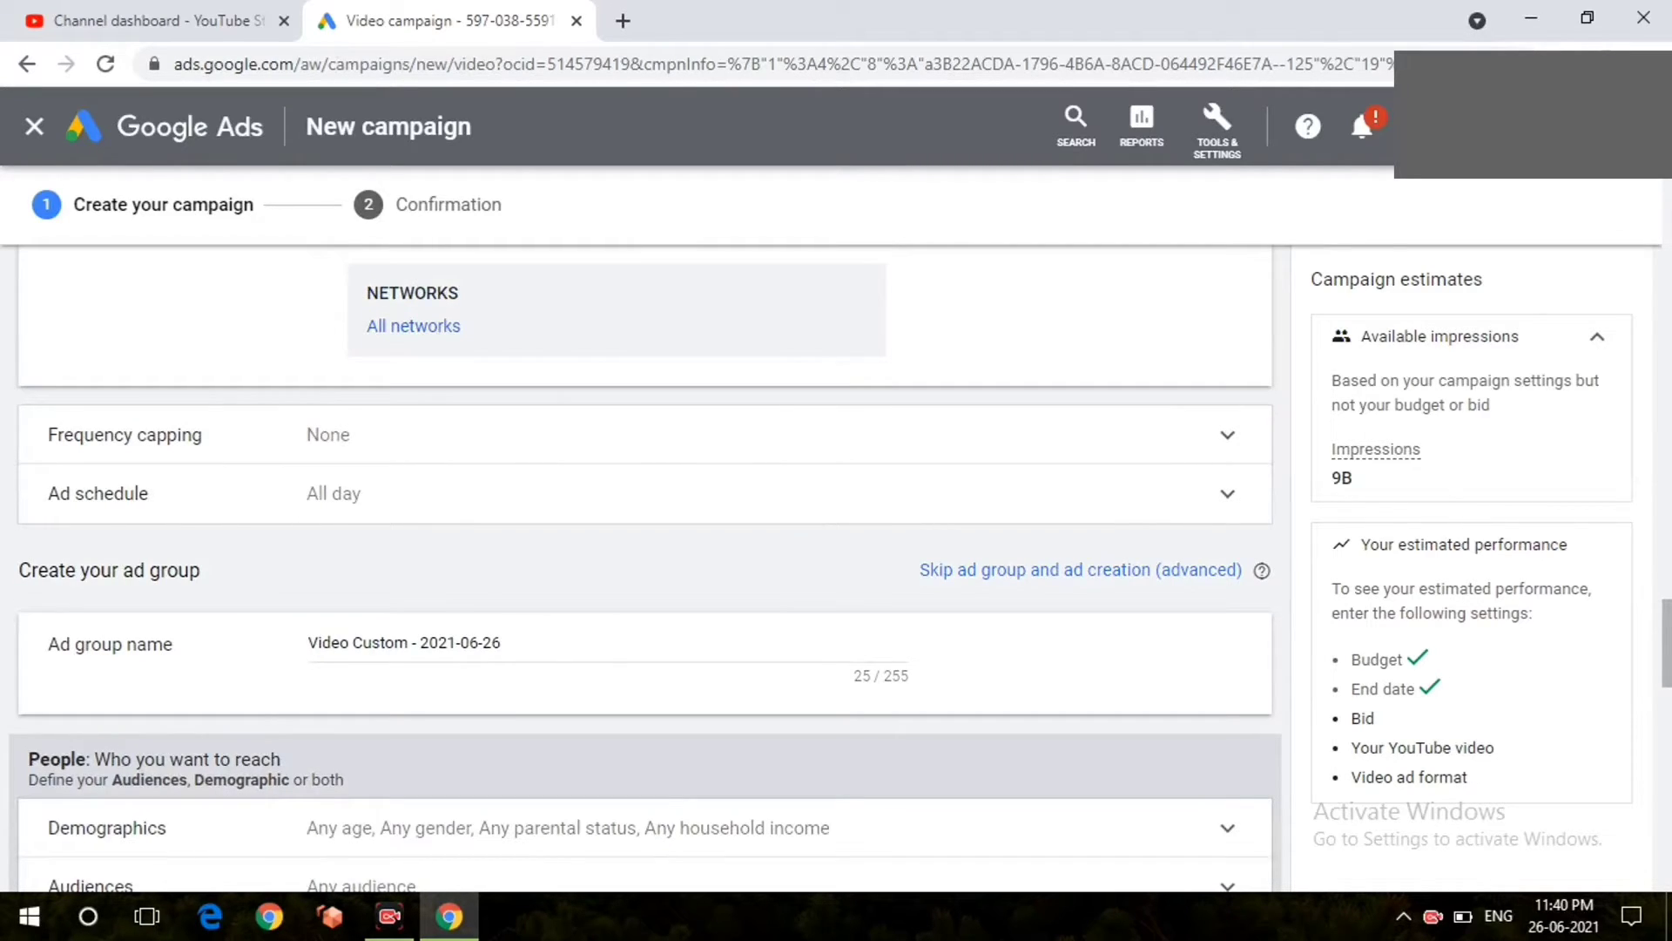
{"action": "left_click", "coordinate": [501, 643]}
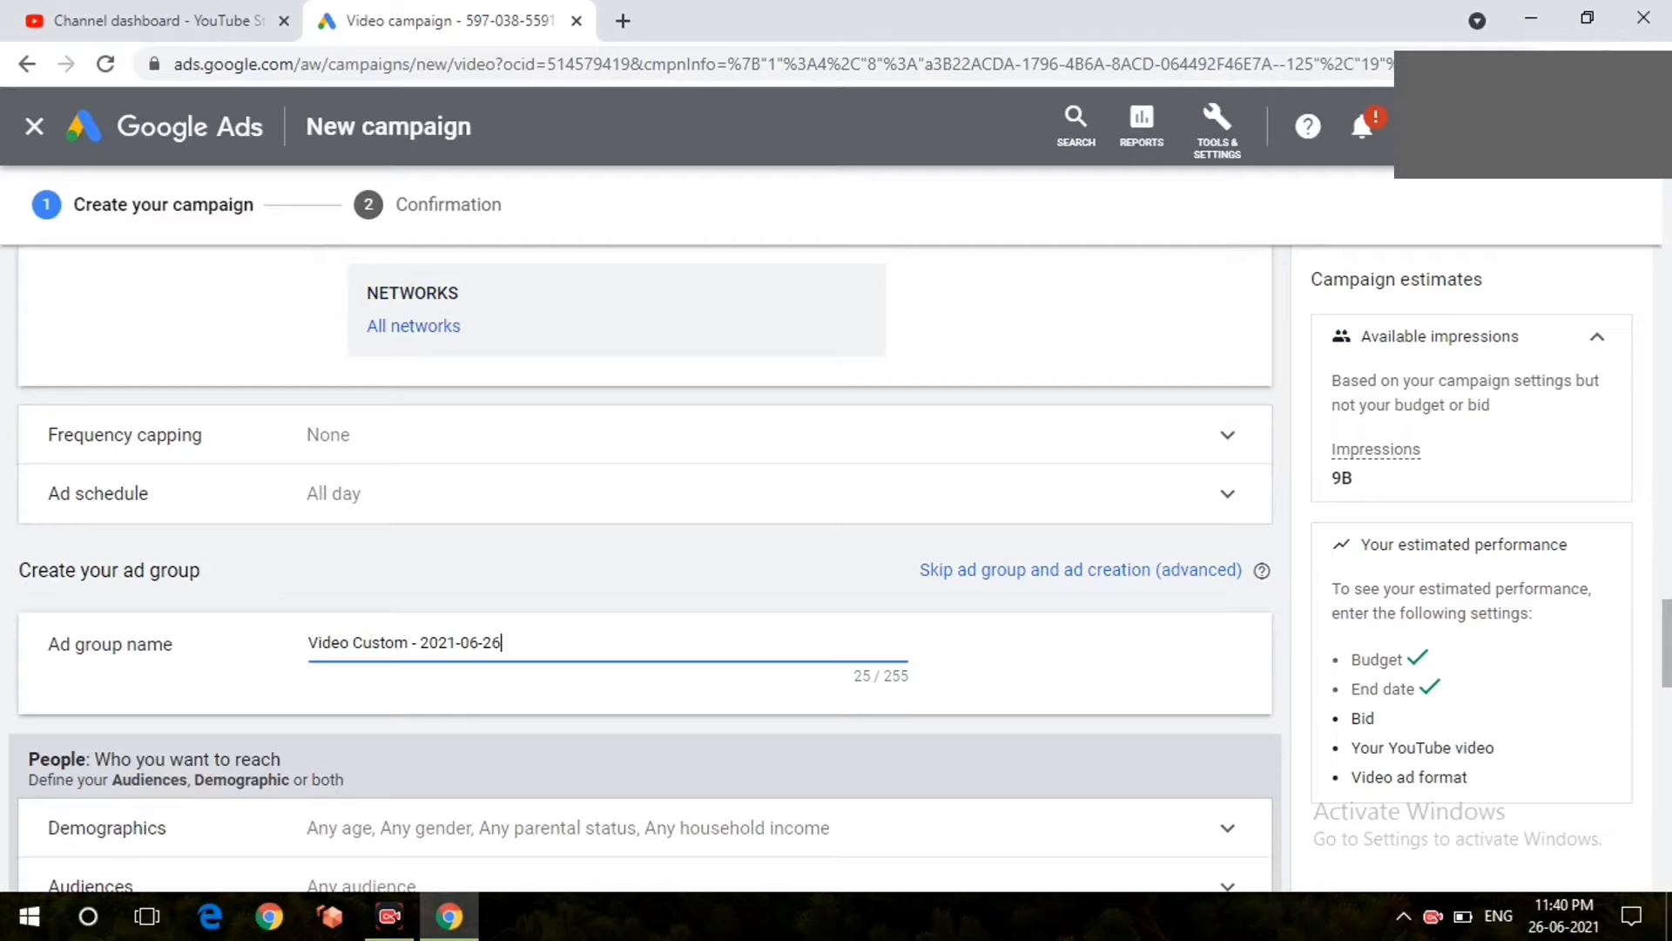
{"action": "left_click_drag", "start_coordinate": [350, 643], "coordinate": [380, 643]}
{"action": "double_click", "coordinate": [500, 643]}
{"action": "key", "text": "ctrl+a"}
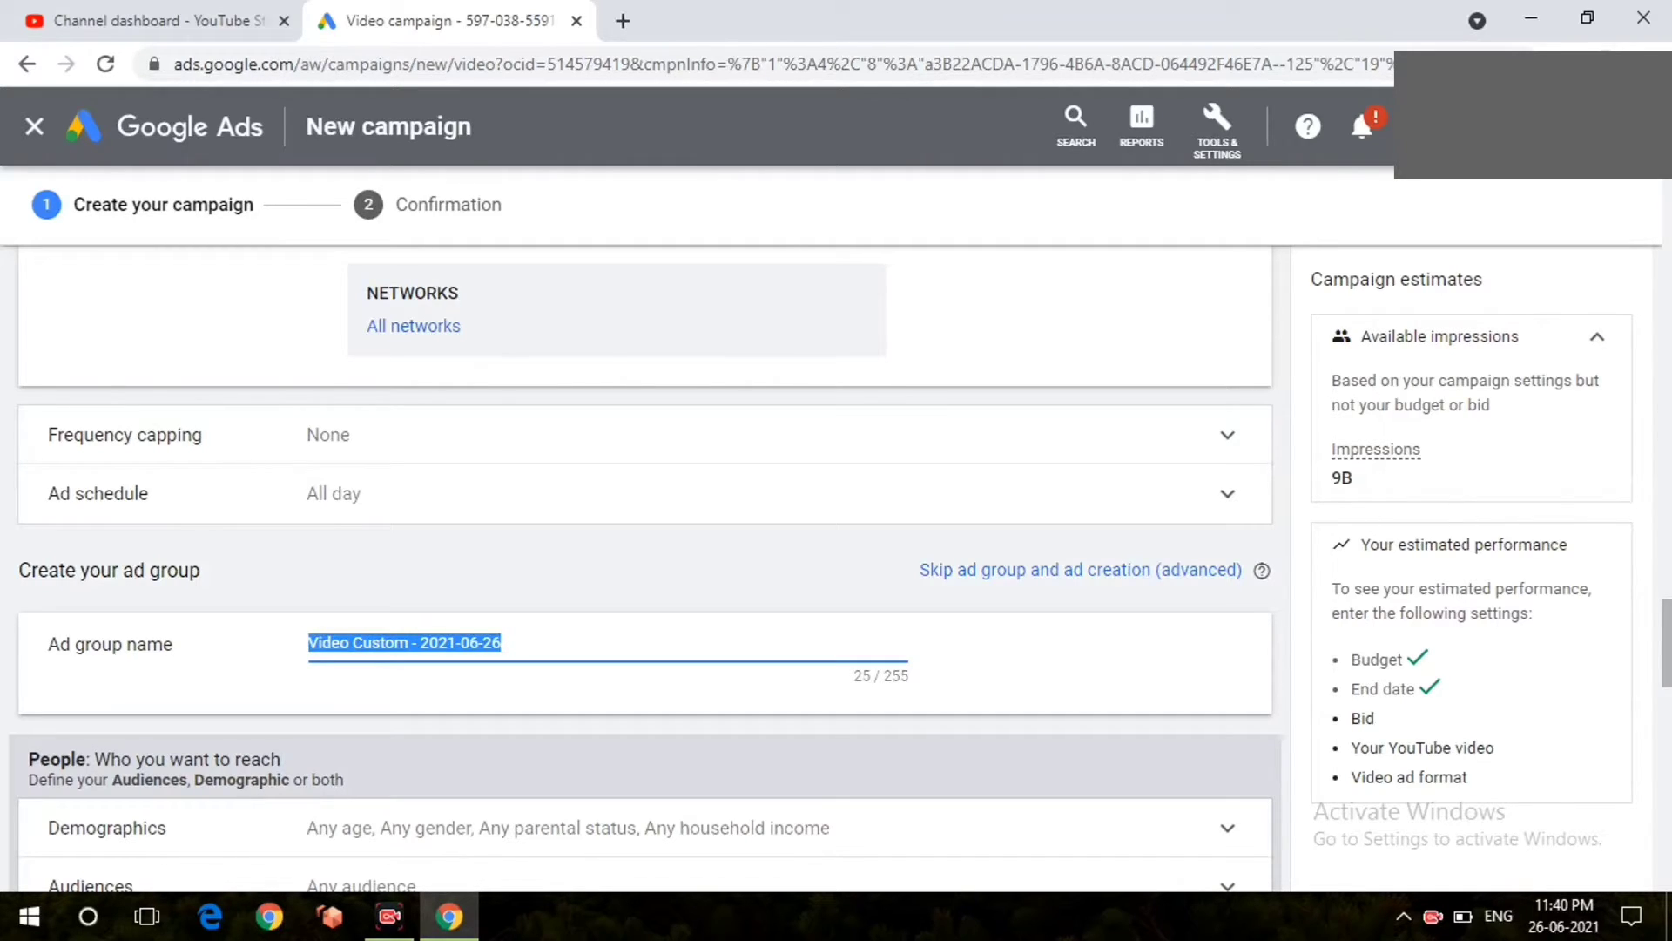
{"action": "type", "text": "te"}
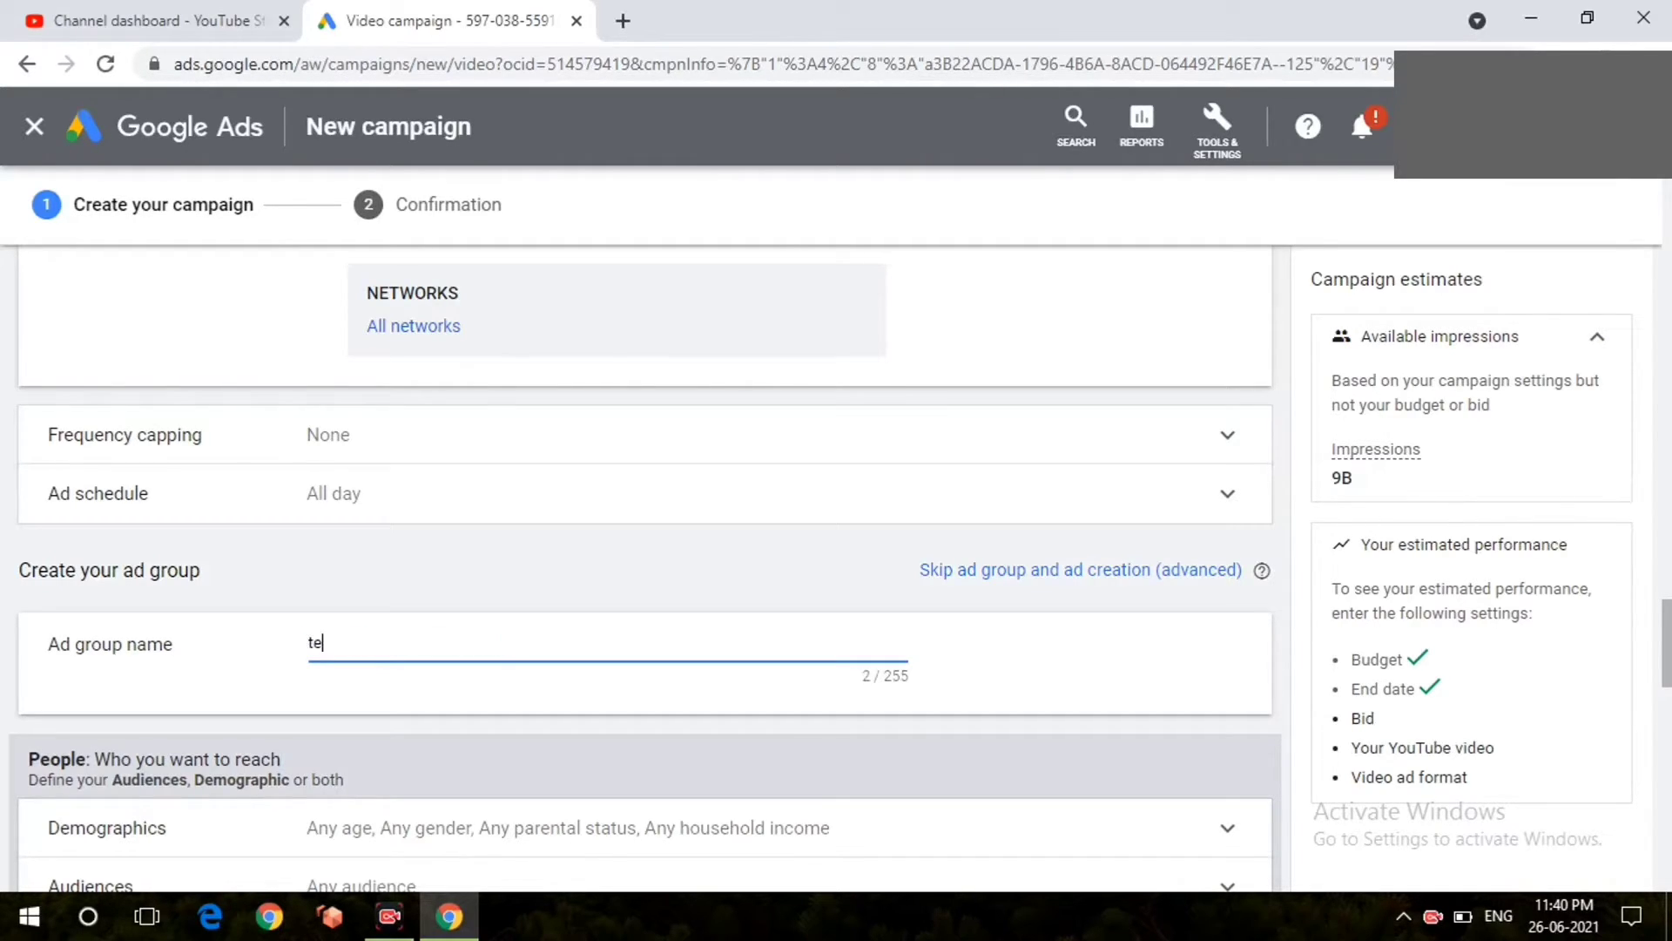
{"action": "type", "text": "st1"}
In the ad group's demographics, exclude unknown gender, unknown age and the 65+ and 55 - 64 age groups.
{"action": "scroll", "coordinate": [644, 566], "scroll_direction": "down", "scroll_amount": 1}
{"action": "scroll", "coordinate": [645, 585], "scroll_direction": "down", "scroll_amount": 2}
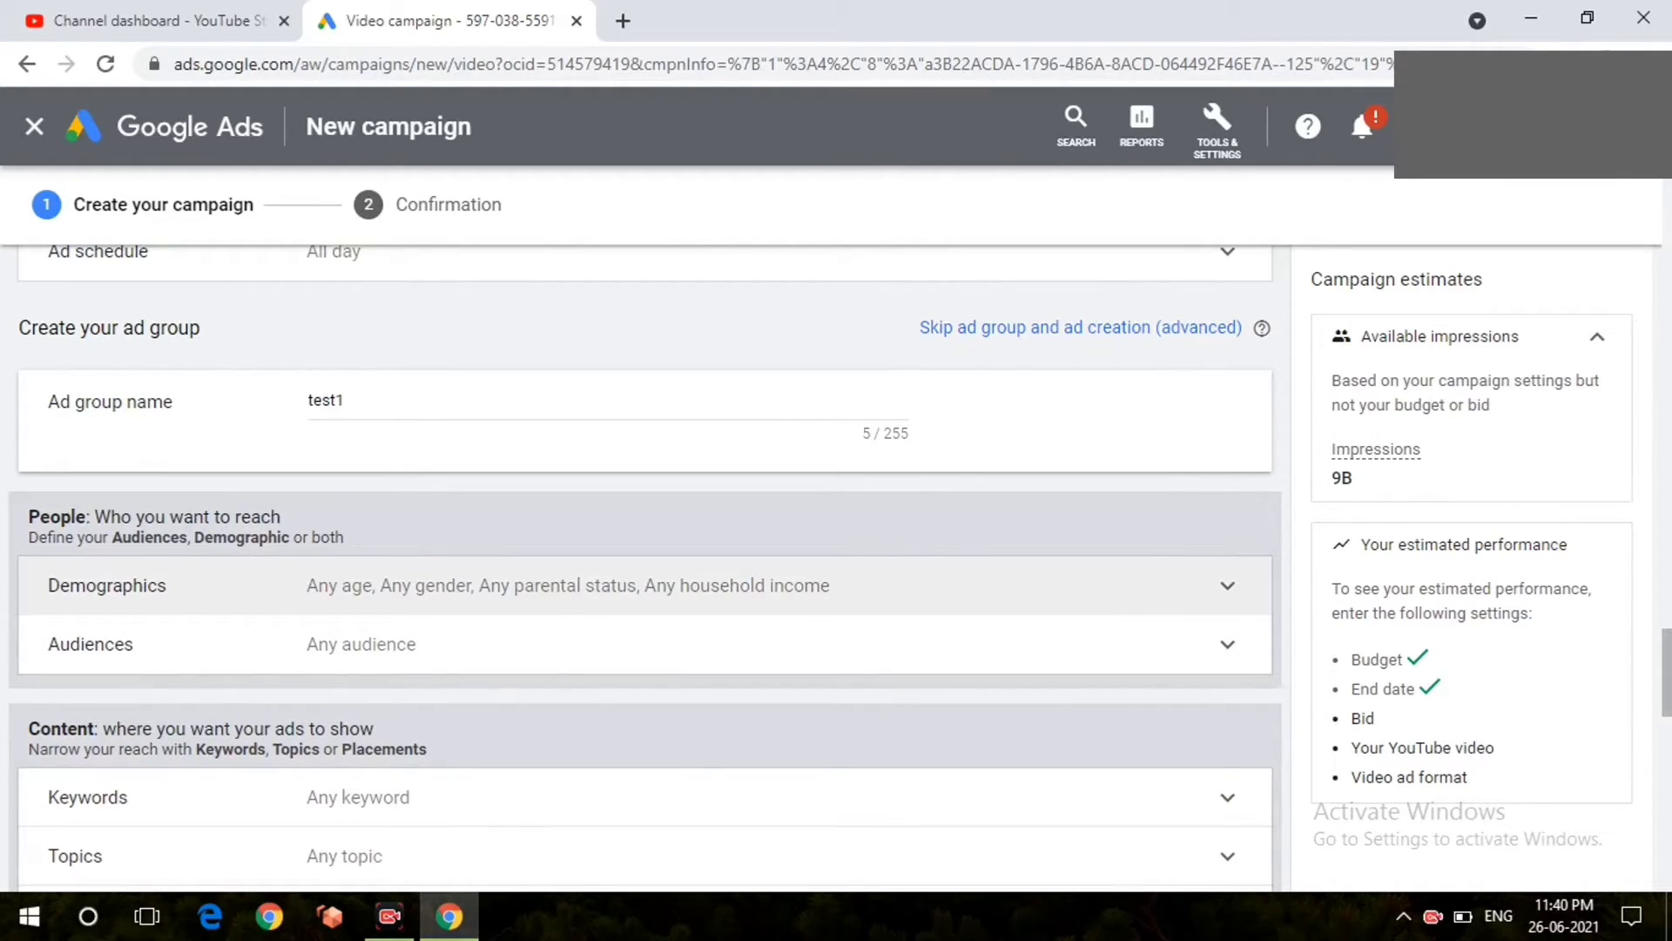
{"action": "scroll", "coordinate": [645, 585], "scroll_direction": "down", "scroll_amount": 1}
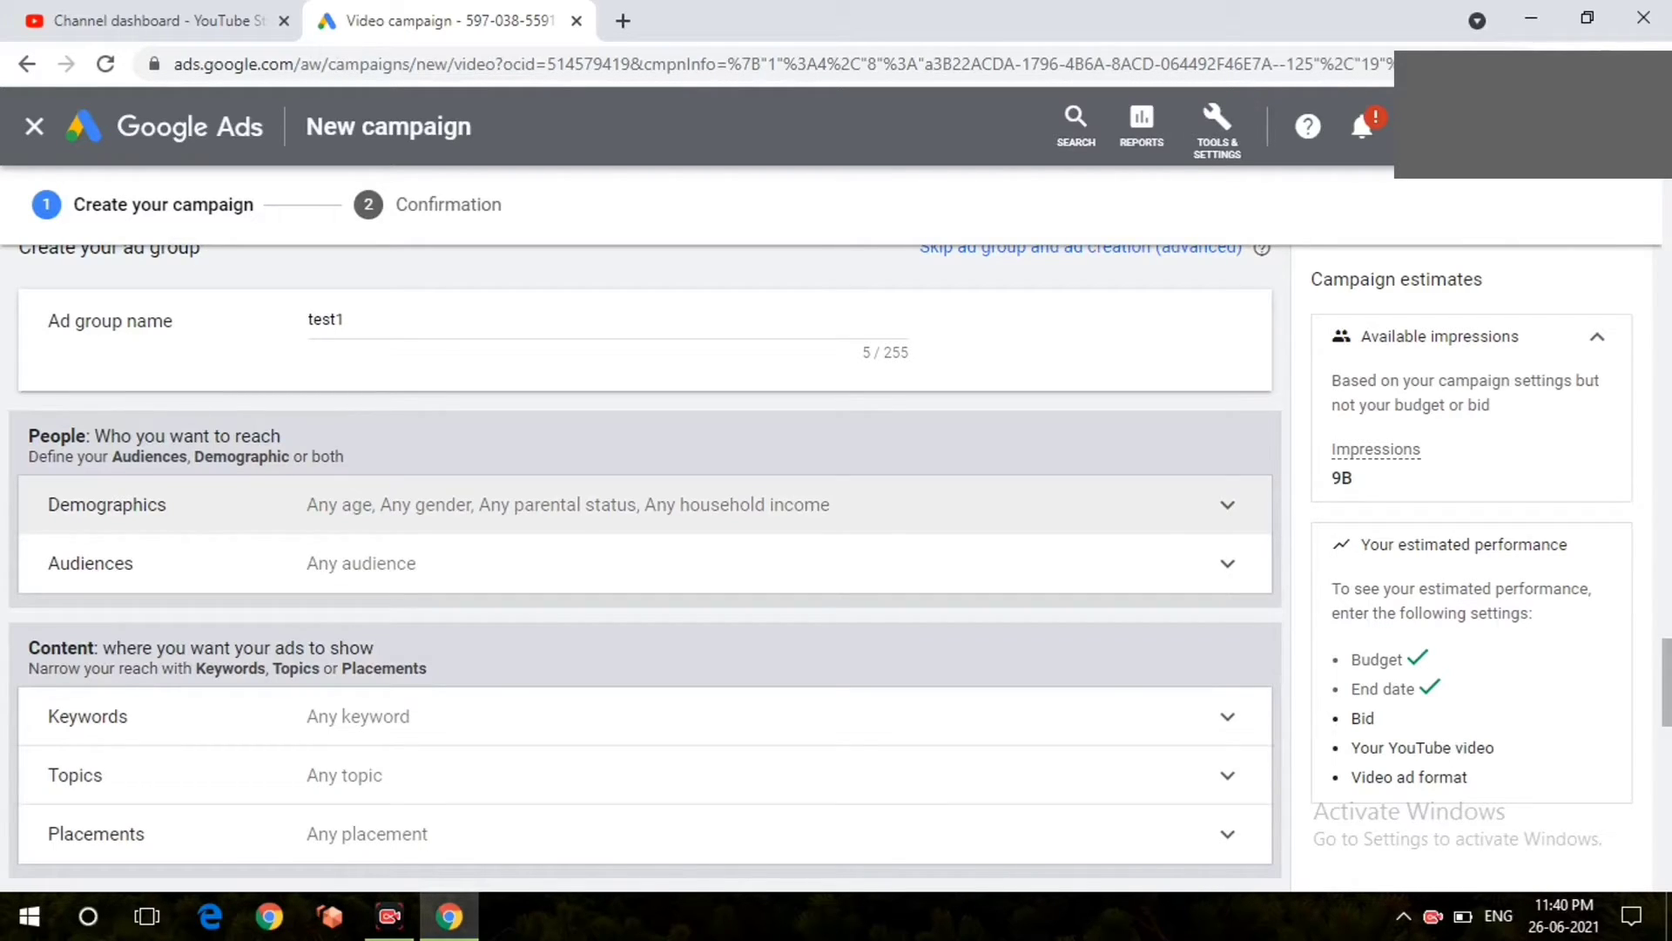
{"action": "left_click", "coordinate": [645, 504]}
{"action": "scroll", "coordinate": [644, 566], "scroll_direction": "down", "scroll_amount": 2}
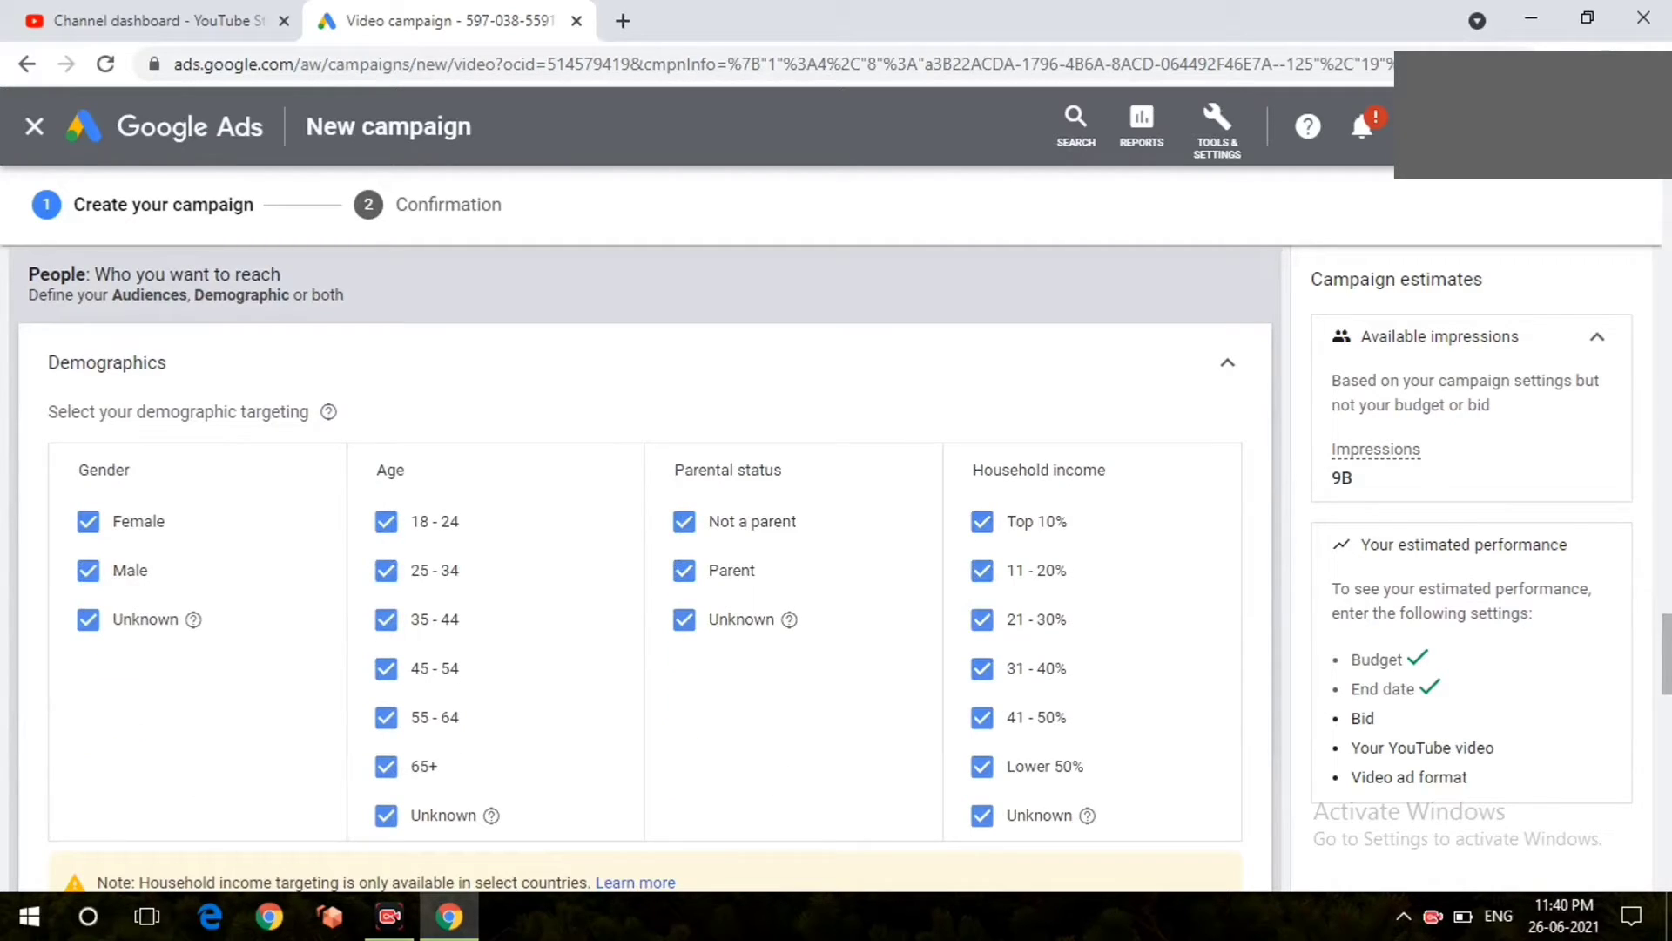
{"action": "left_click", "coordinate": [88, 619]}
{"action": "left_click", "coordinate": [386, 815]}
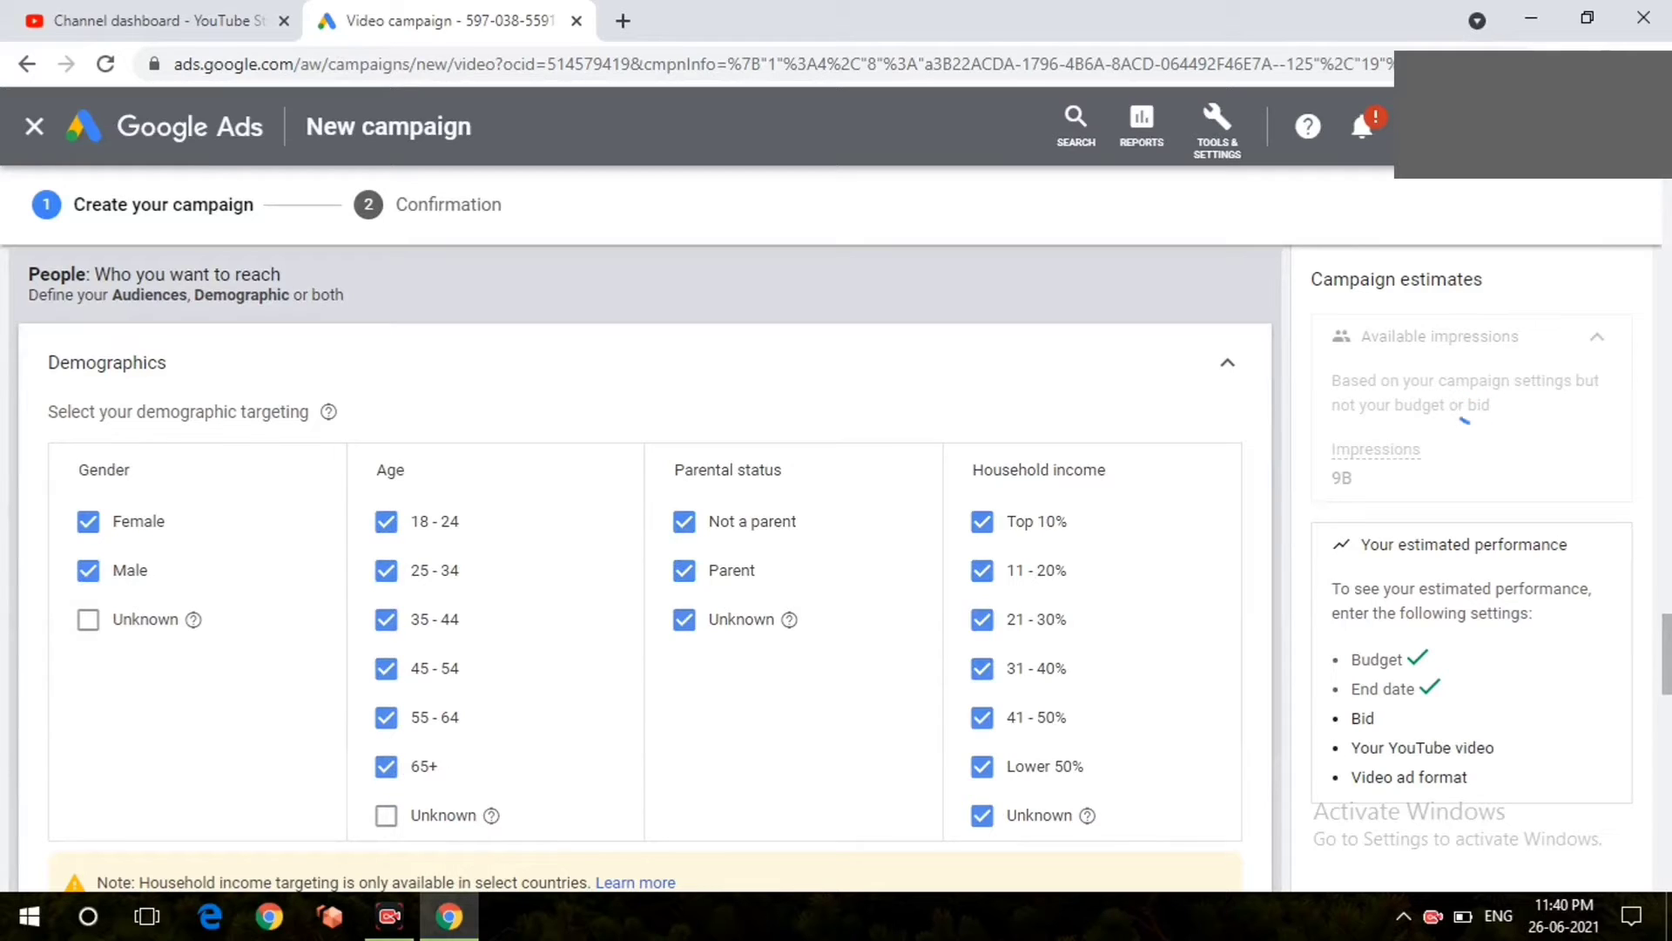
{"action": "left_click", "coordinate": [386, 767]}
{"action": "left_click", "coordinate": [386, 717]}
Expand the ad group's Audiences section and look over the suggested audiences and the content targeting options.
{"action": "scroll", "coordinate": [645, 566], "scroll_direction": "down", "scroll_amount": 2}
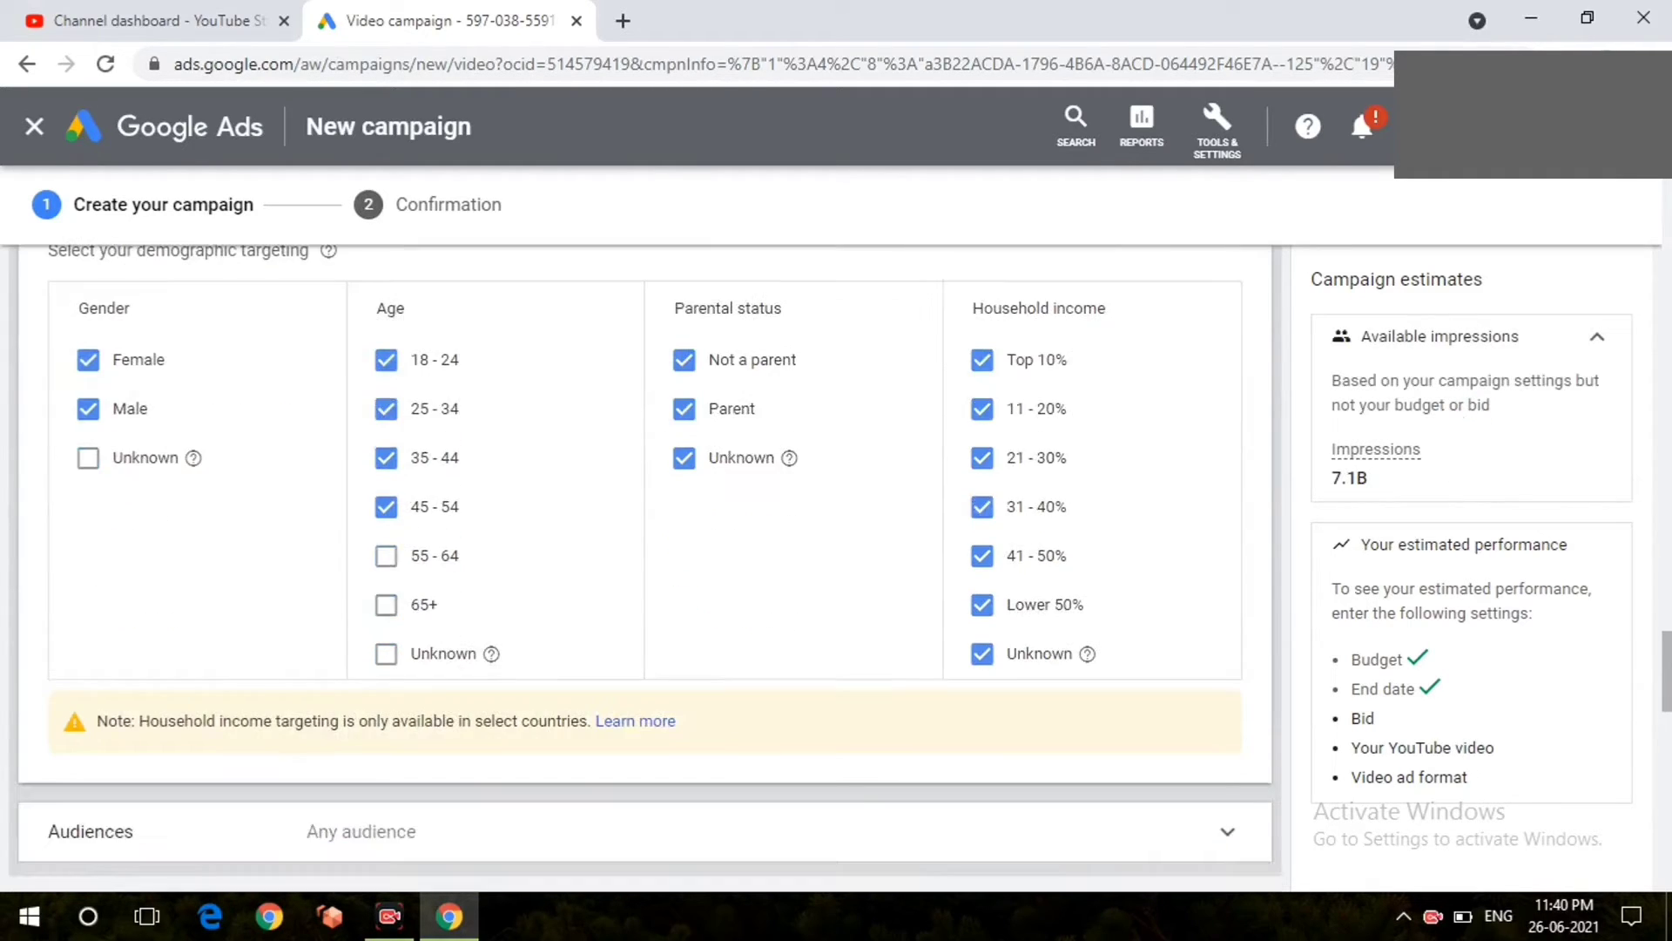
{"action": "scroll", "coordinate": [645, 566], "scroll_direction": "down", "scroll_amount": 2}
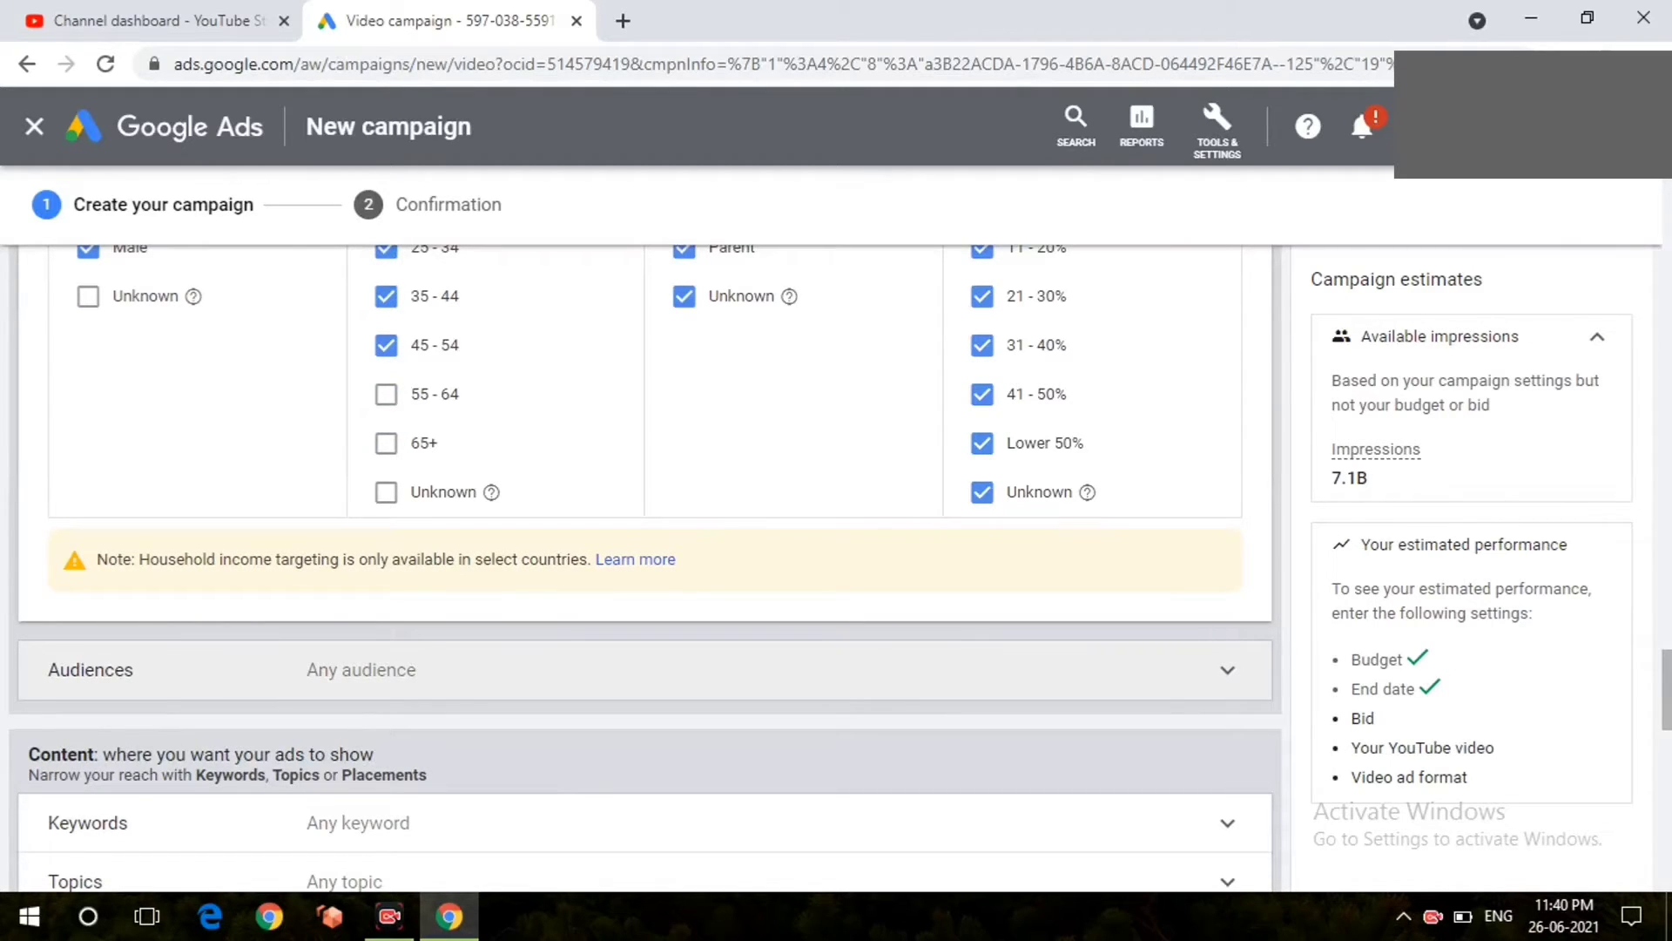
{"action": "left_click", "coordinate": [645, 670]}
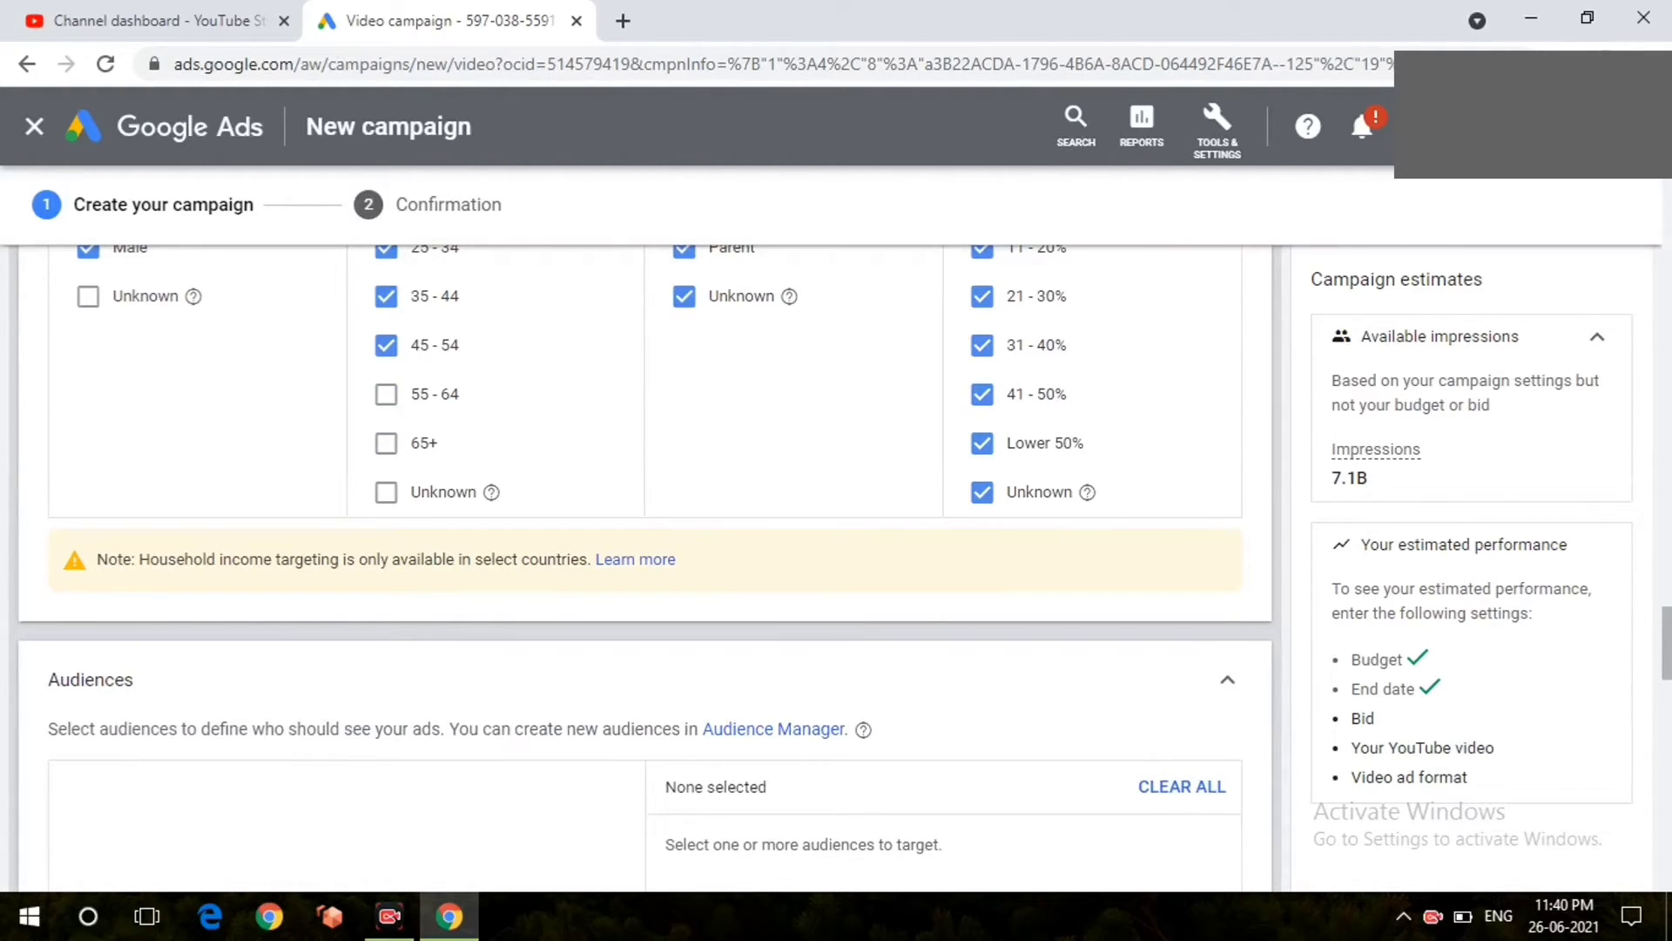
{"action": "scroll", "coordinate": [645, 566], "scroll_direction": "down", "scroll_amount": 2}
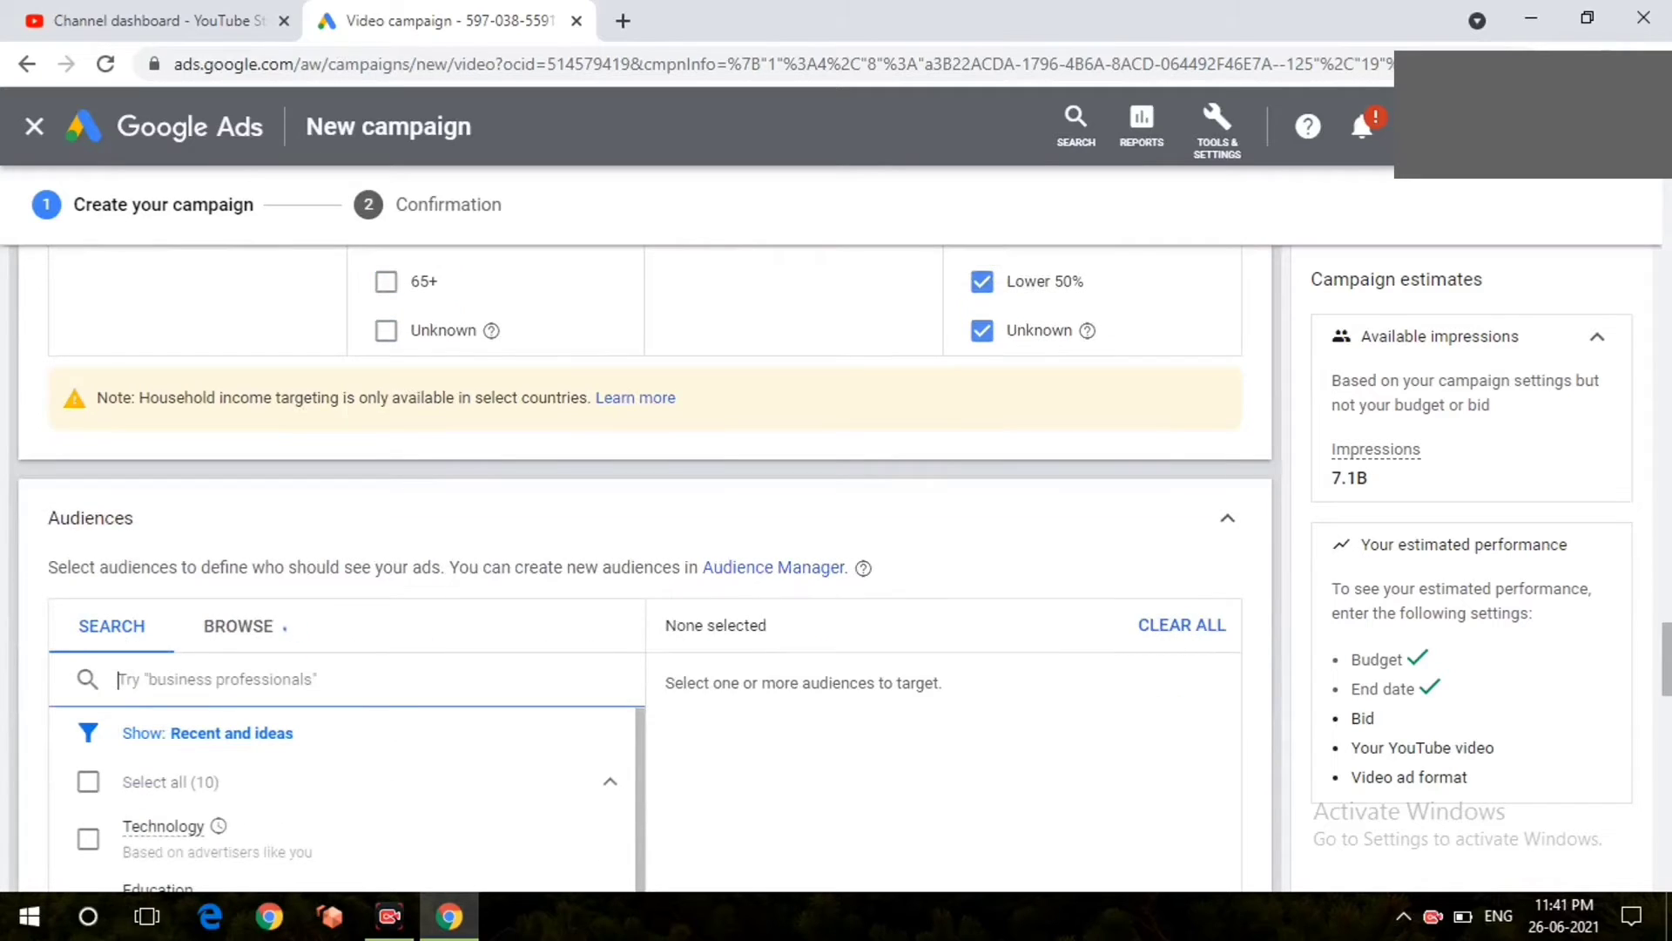
{"action": "scroll", "coordinate": [644, 567], "scroll_direction": "down", "scroll_amount": 1}
{"action": "scroll", "coordinate": [645, 566], "scroll_direction": "down", "scroll_amount": 5}
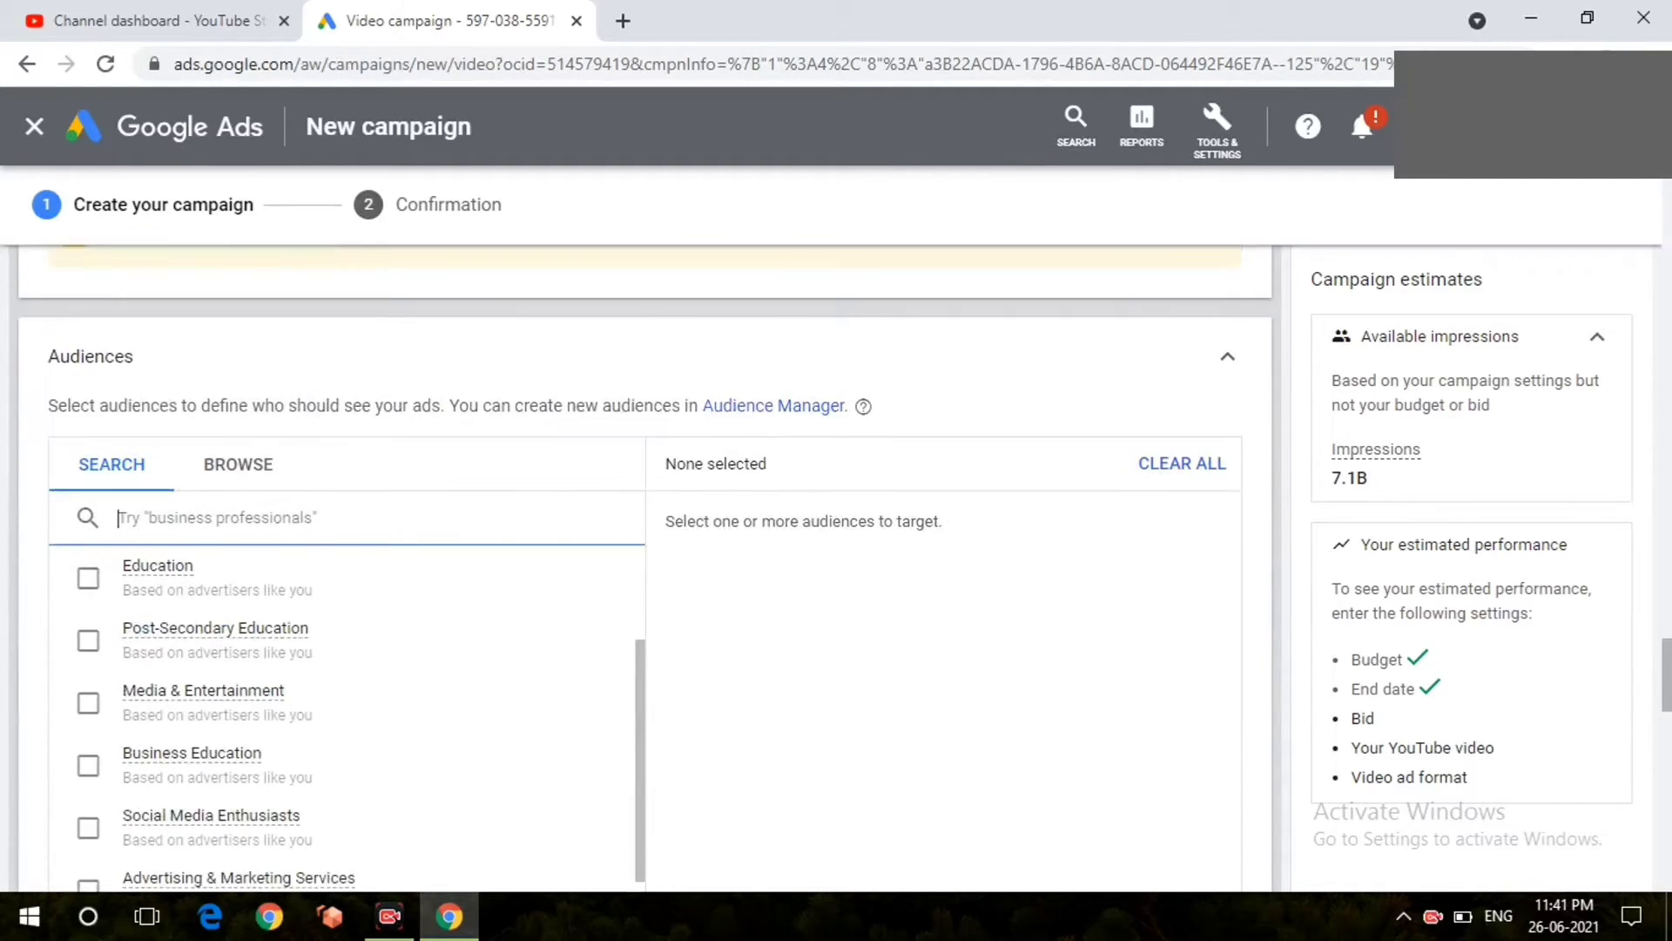
{"action": "scroll", "coordinate": [645, 566], "scroll_direction": "down", "scroll_amount": 3}
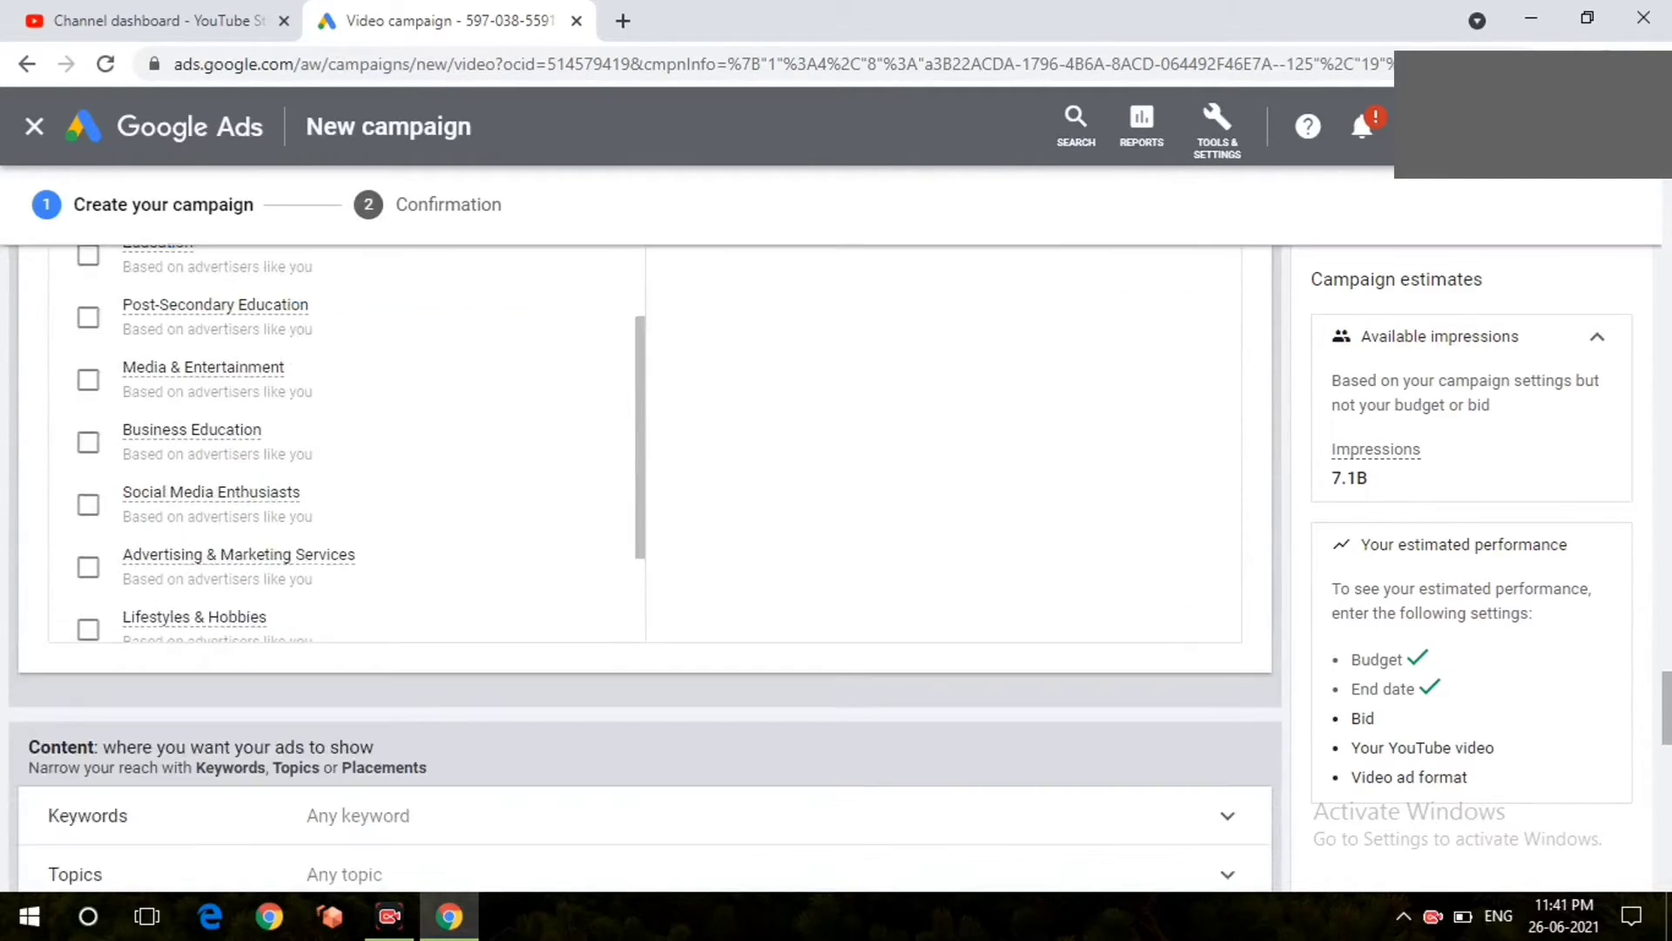
{"action": "scroll", "coordinate": [644, 705], "scroll_direction": "down", "scroll_amount": 1}
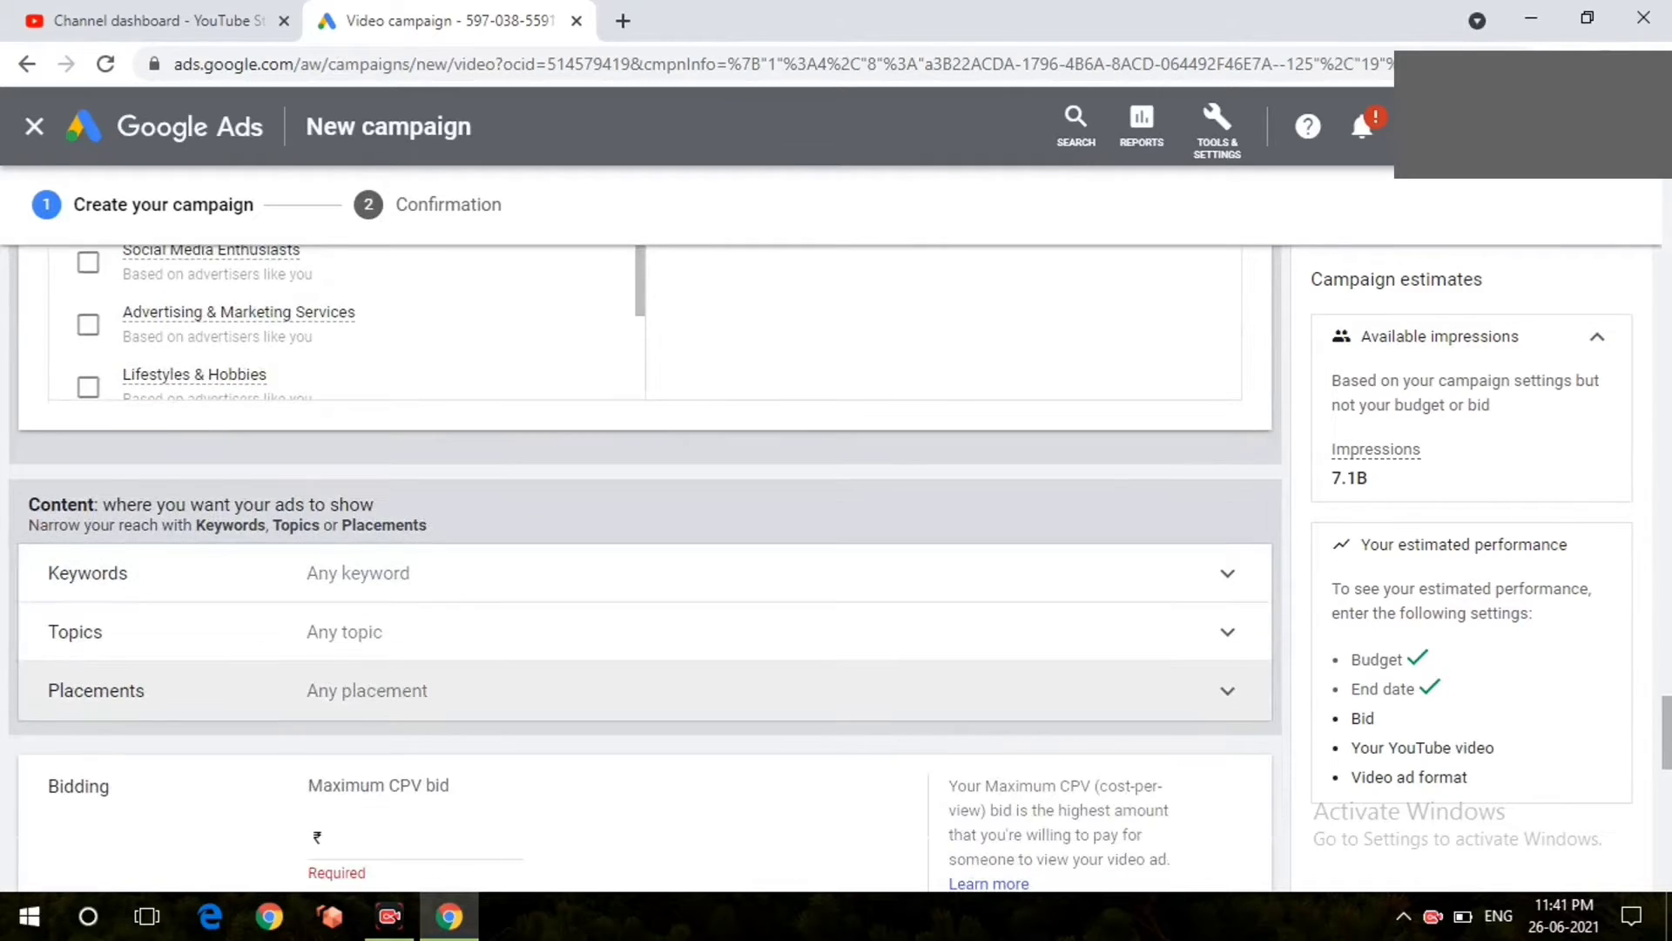
Set the ad group's maximum CPV bid to ₹0.30.
{"action": "scroll", "coordinate": [644, 697], "scroll_direction": "down", "scroll_amount": 1}
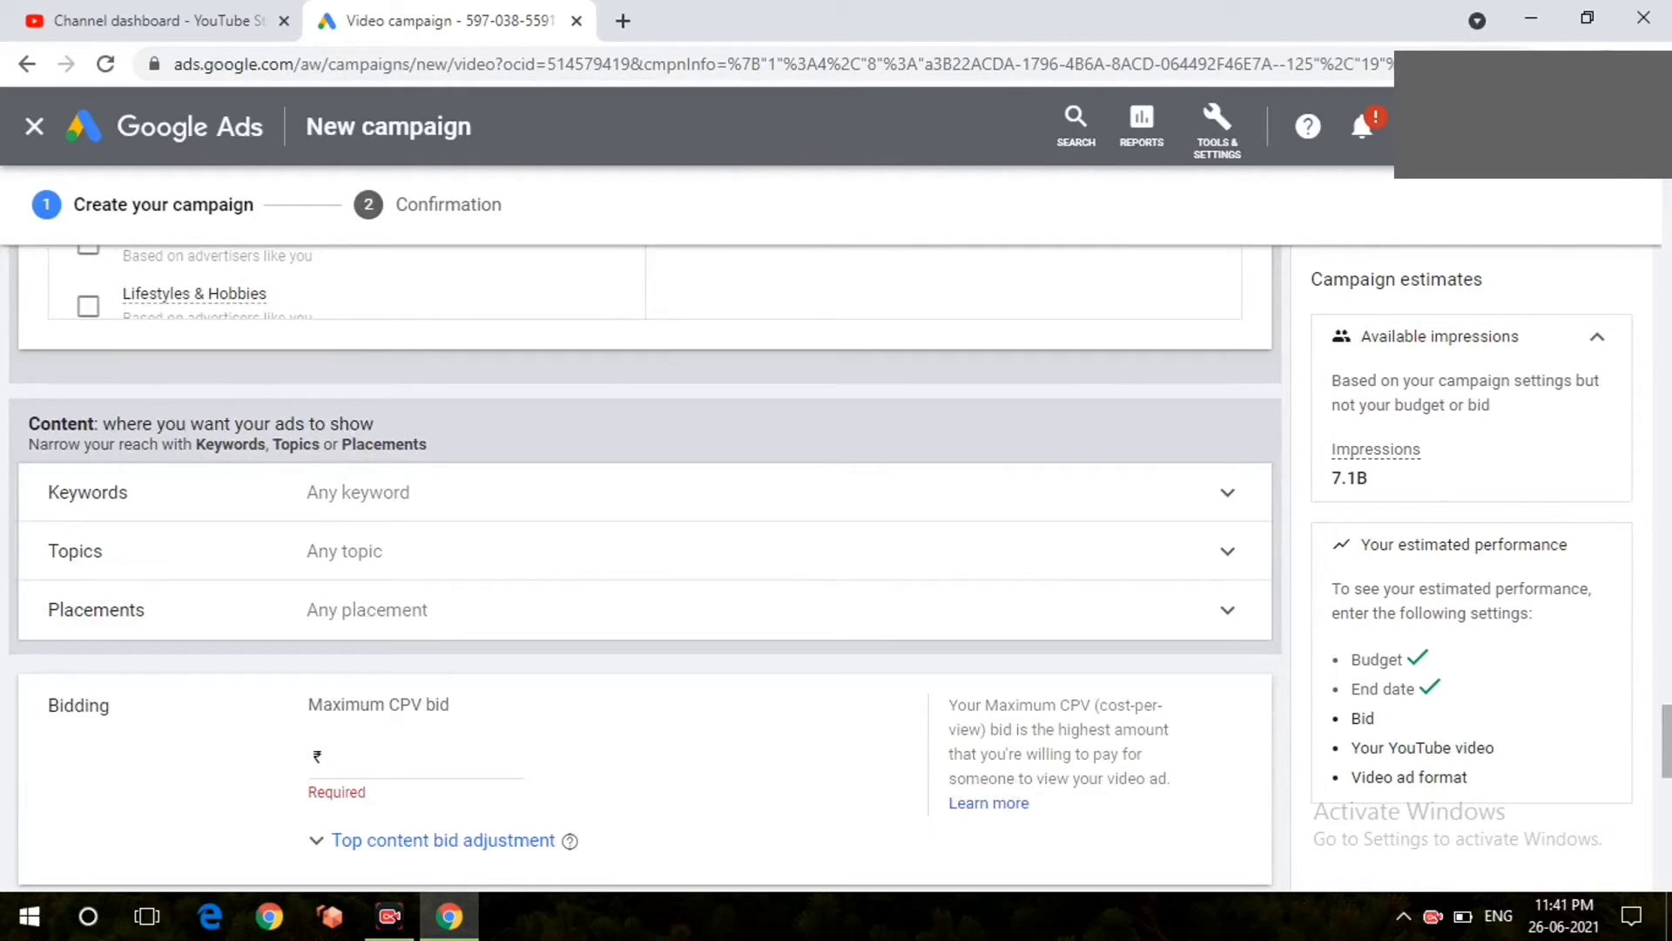
{"action": "scroll", "coordinate": [645, 566], "scroll_direction": "down", "scroll_amount": 2}
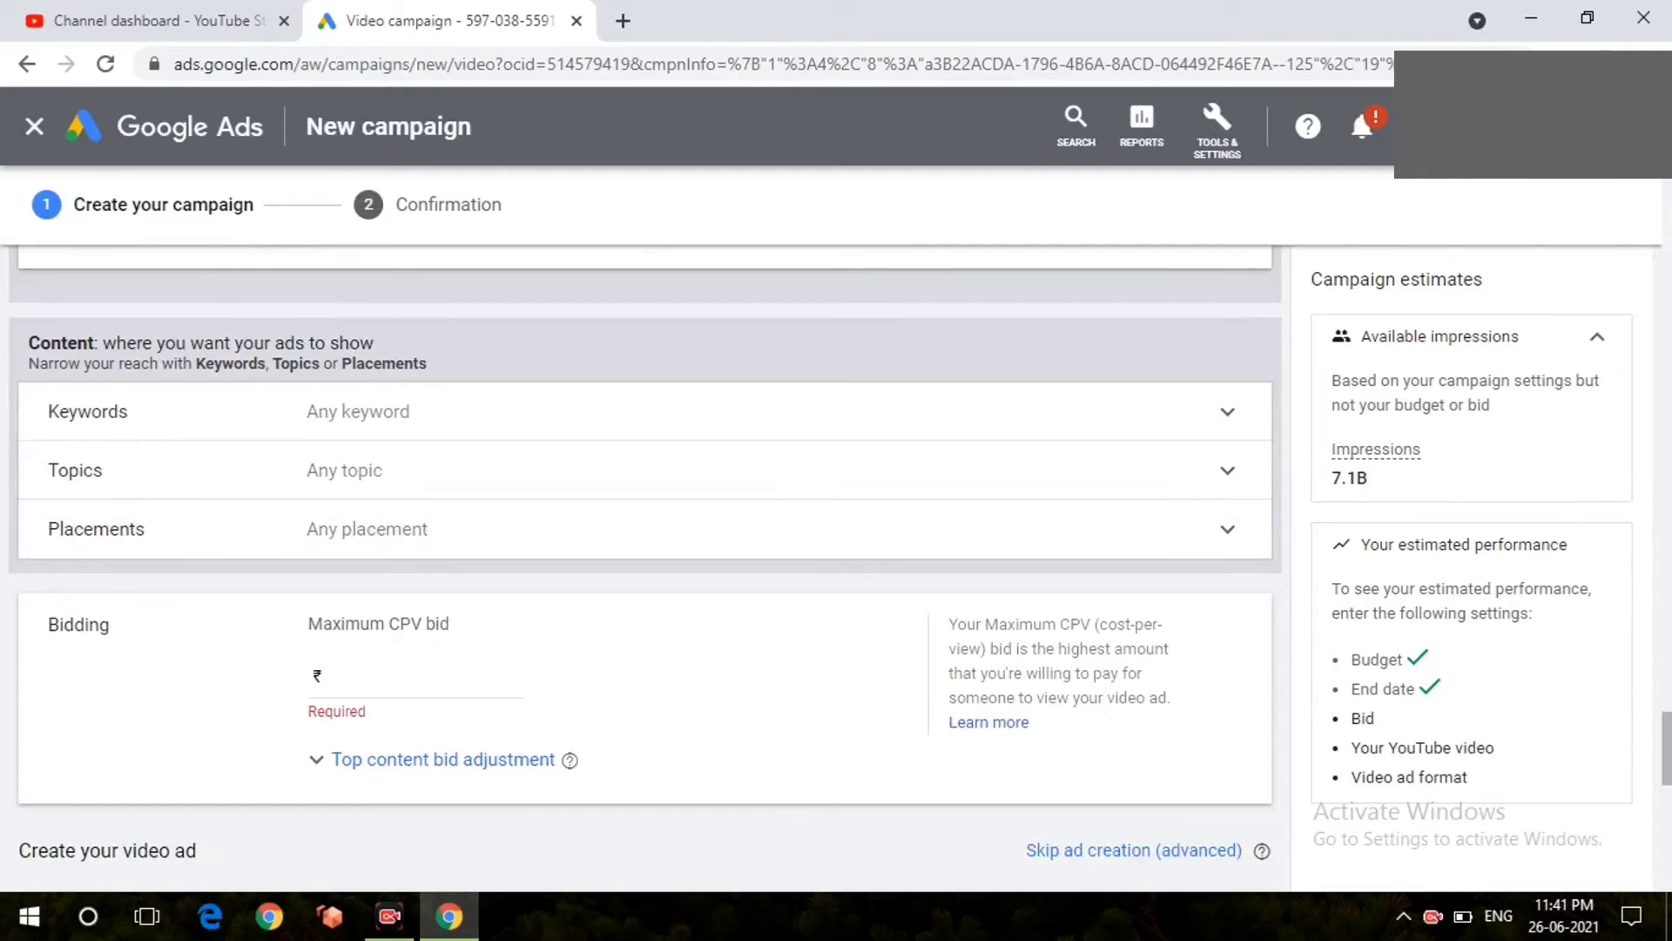
{"action": "left_click", "coordinate": [414, 595]}
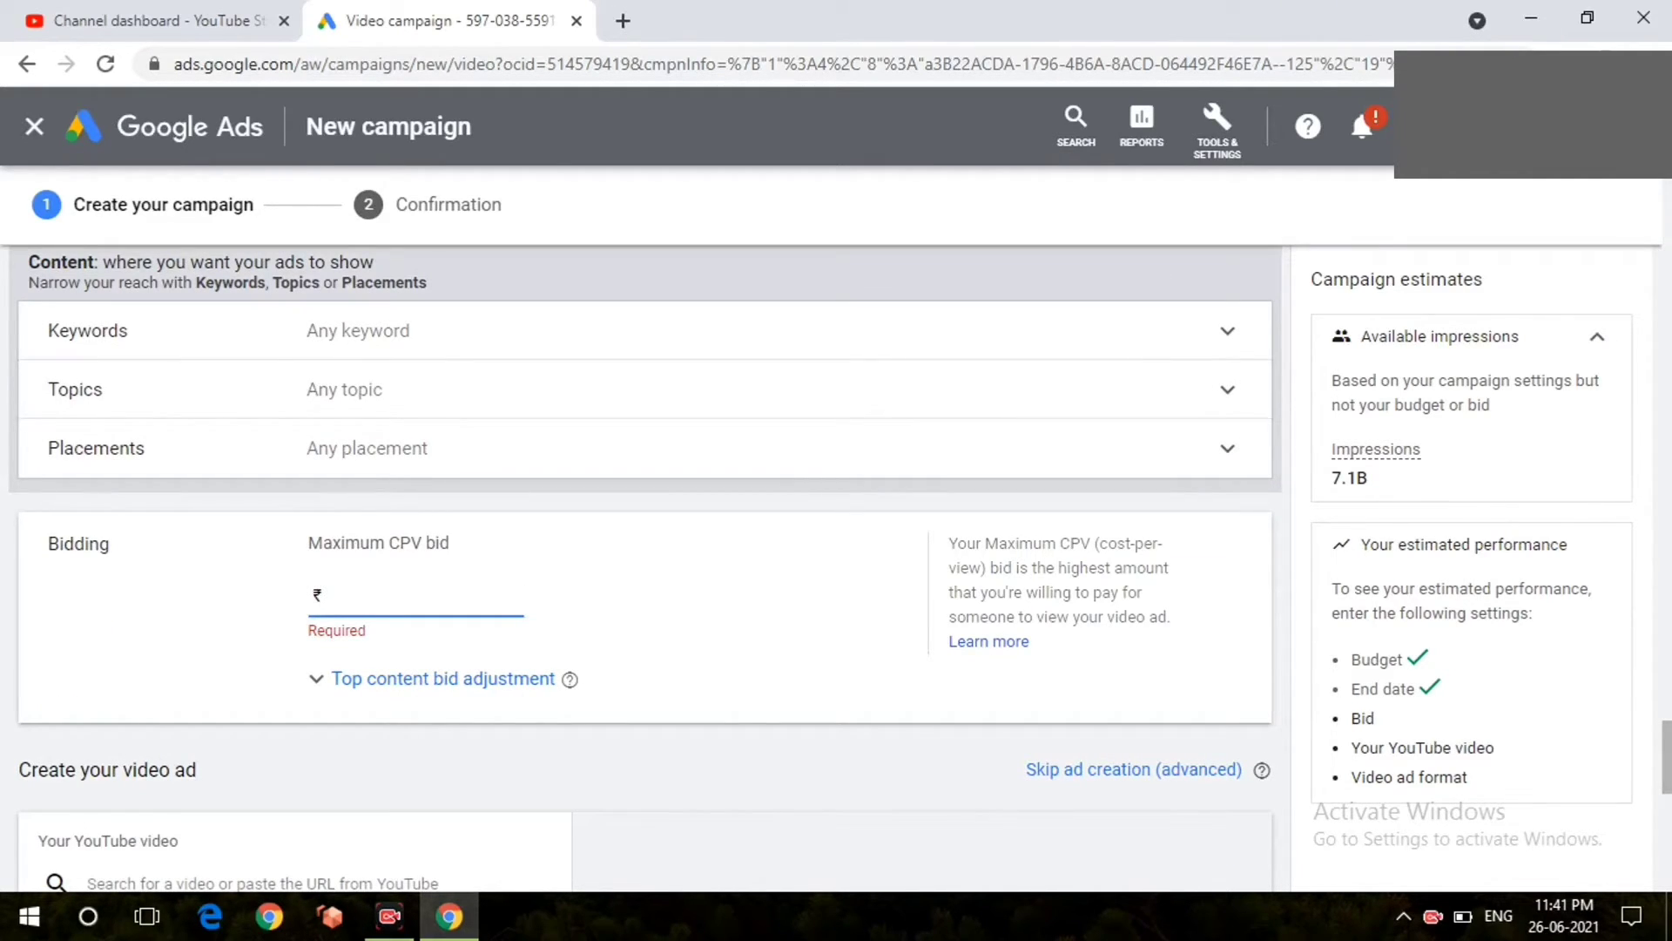
{"action": "type", "text": "3.00"}
{"action": "key", "text": "BackSpace"}
{"action": "type", "text": "0"}
{"action": "key", "text": "Right"}
{"action": "key", "text": "Delete"}
{"action": "type", "text": "3"}
Switch to YouTube Studio and copy the shareable link of the Most Awaited Web Series video from the channel content.
{"action": "scroll", "coordinate": [645, 566], "scroll_direction": "down", "scroll_amount": 2}
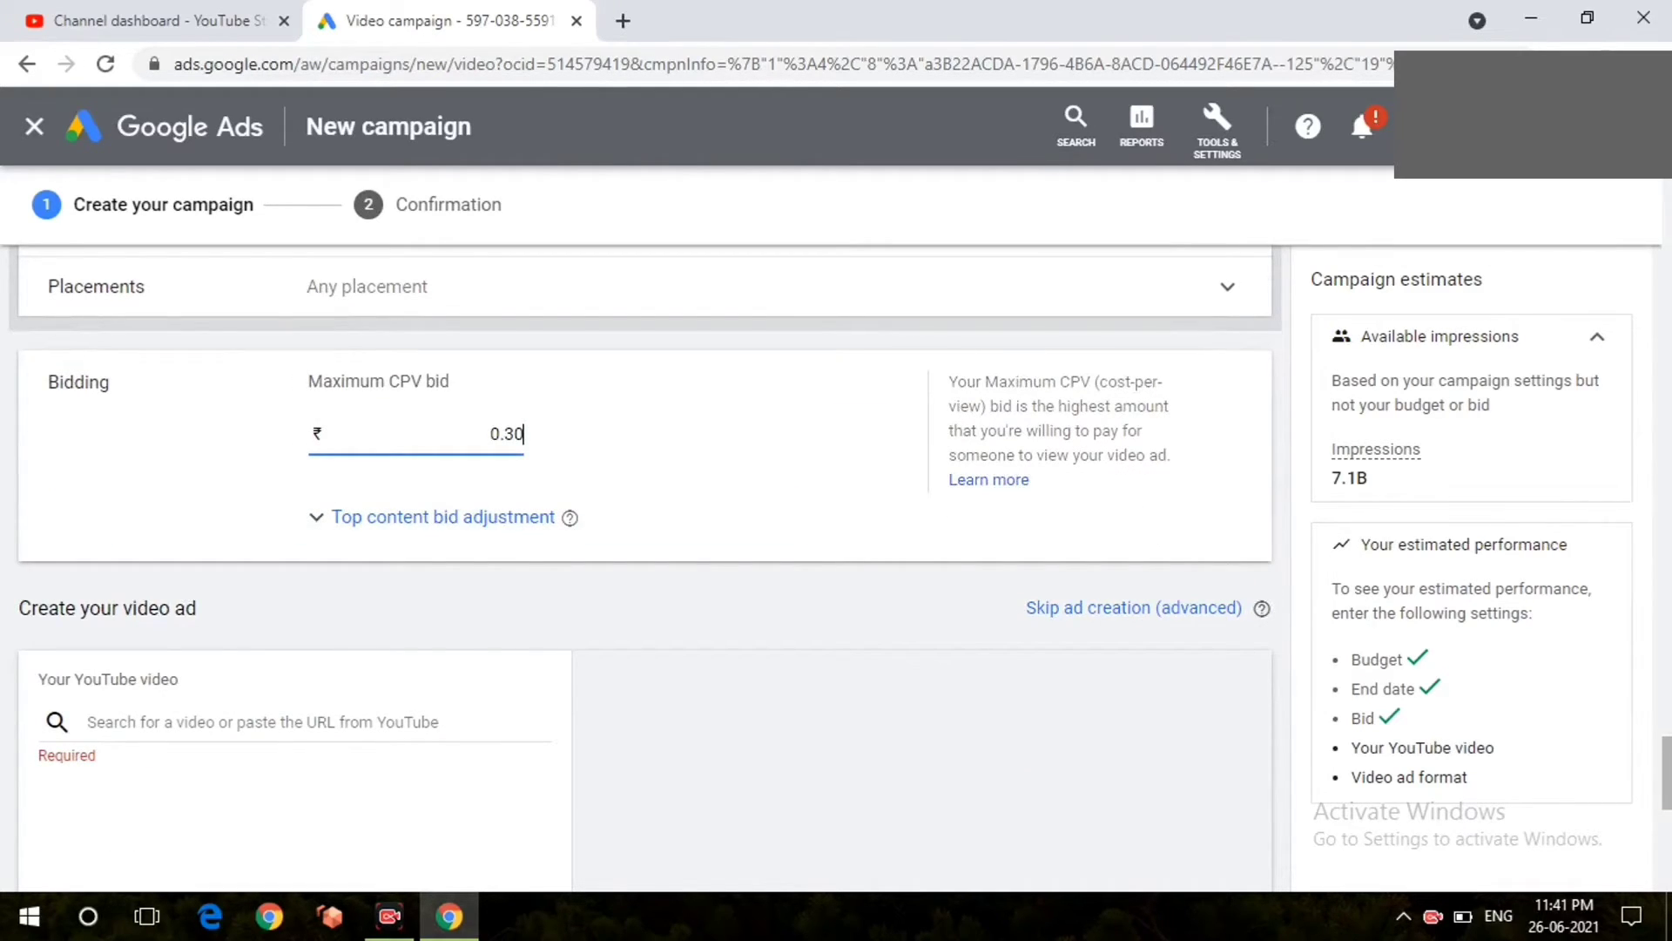
{"action": "scroll", "coordinate": [645, 566], "scroll_direction": "down", "scroll_amount": 1}
{"action": "left_click", "coordinate": [280, 641]}
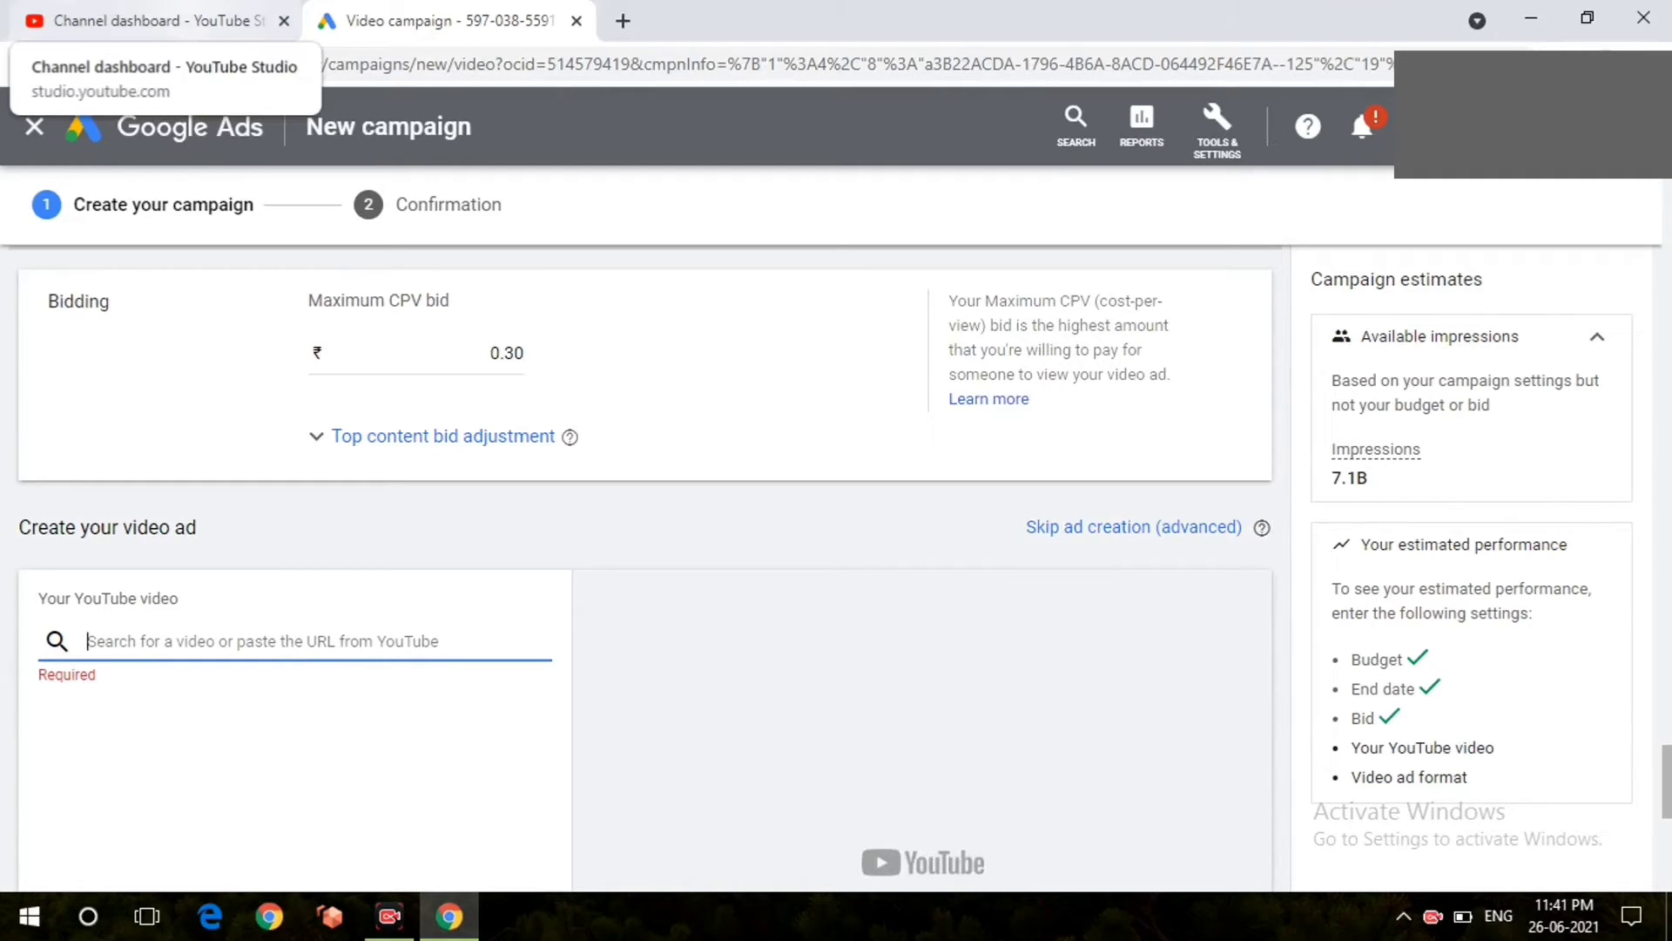
{"action": "left_click", "coordinate": [157, 20]}
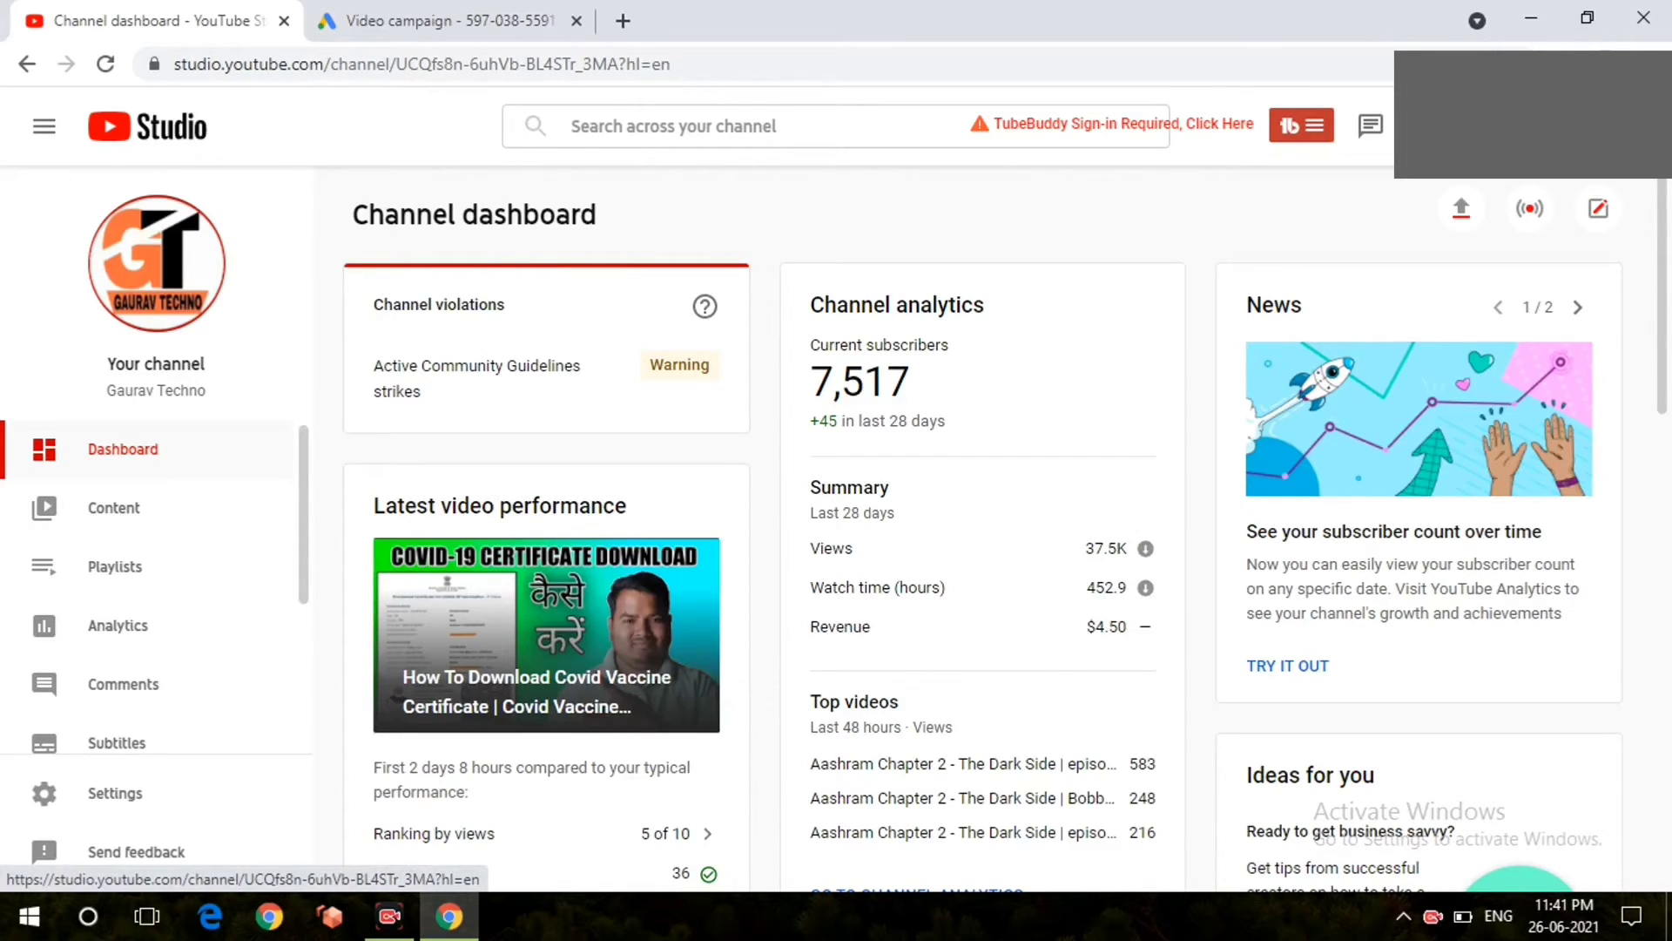
{"action": "left_click", "coordinate": [113, 507]}
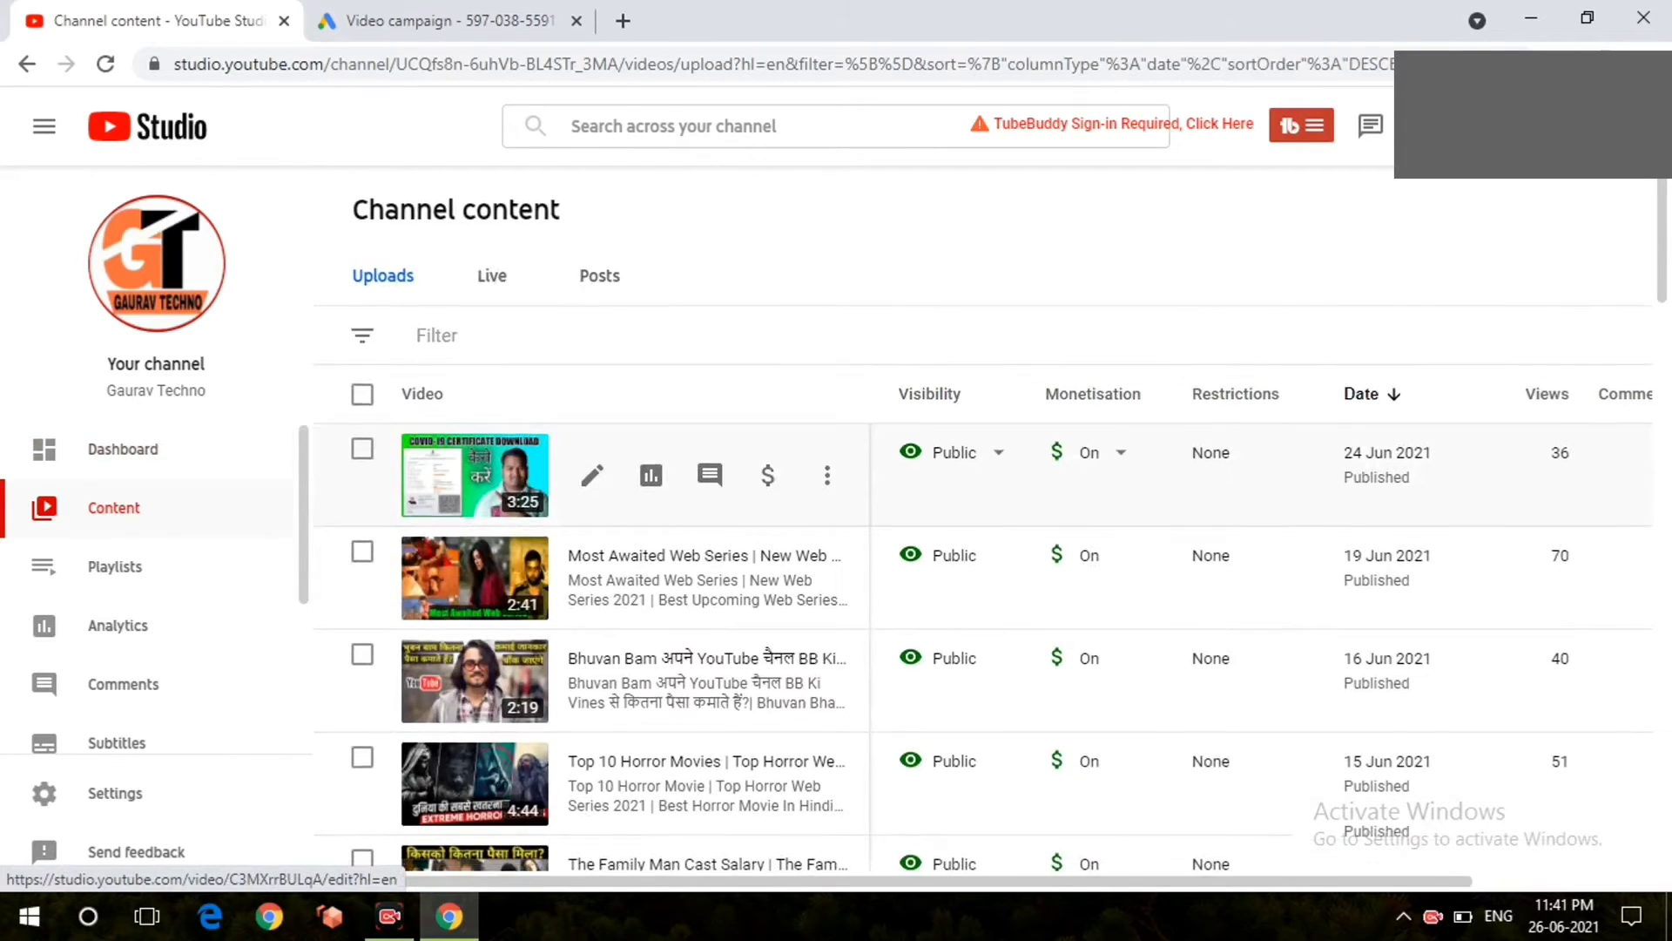
{"action": "scroll", "coordinate": [609, 496], "scroll_direction": "down", "scroll_amount": 1}
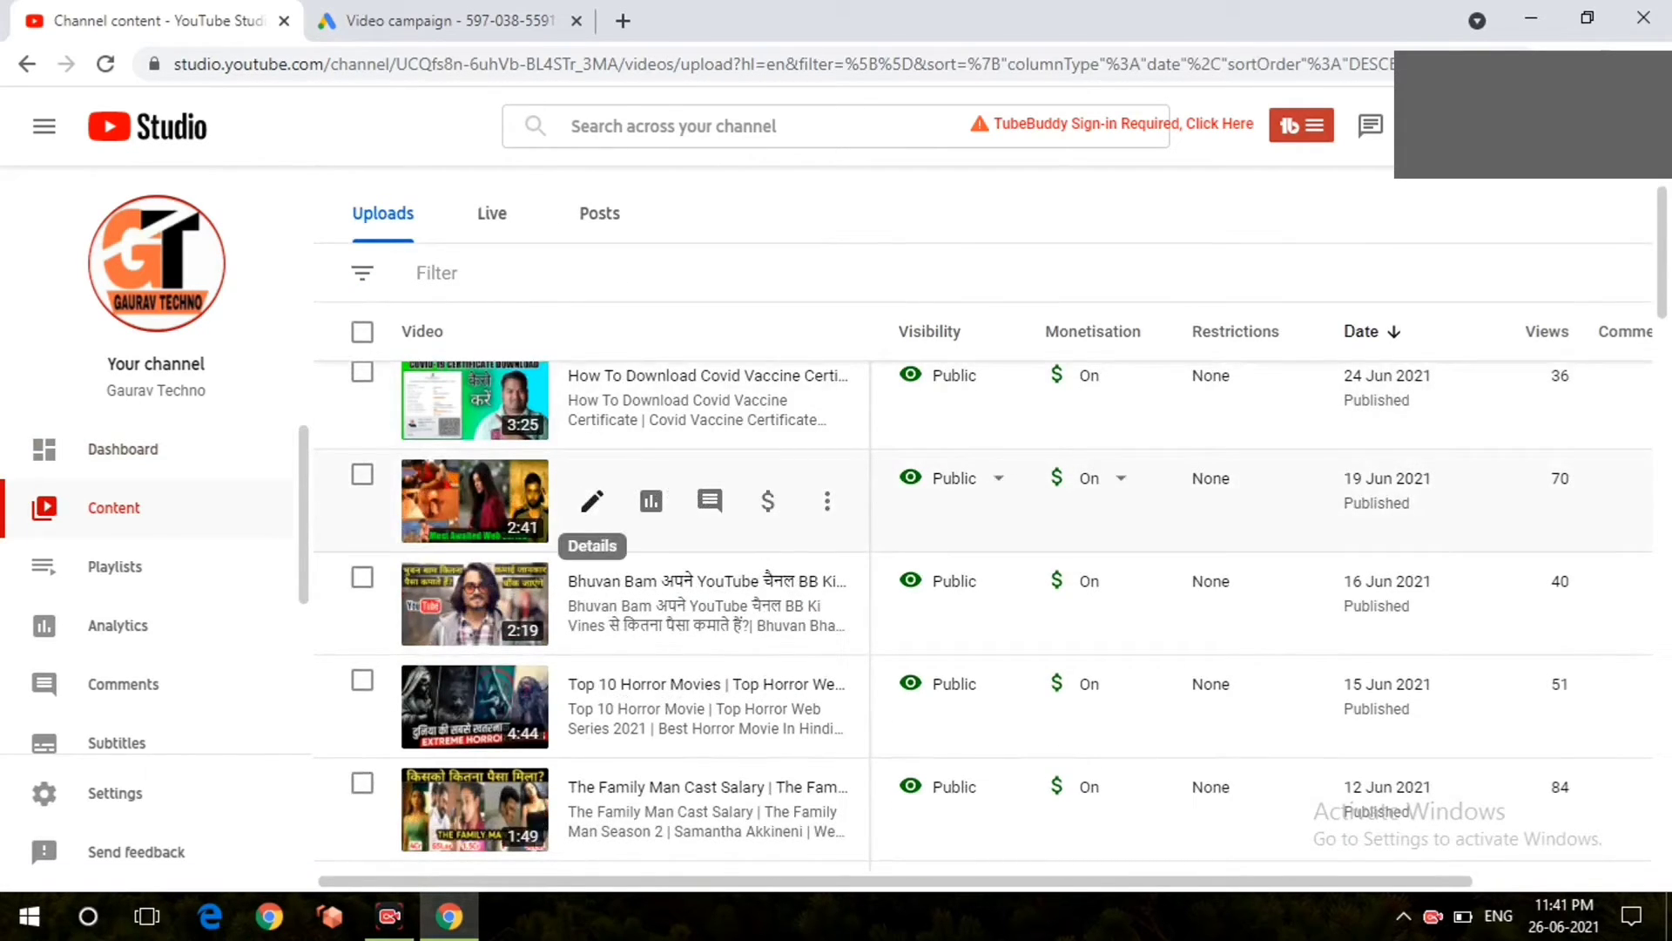
{"action": "left_click", "coordinate": [827, 500]}
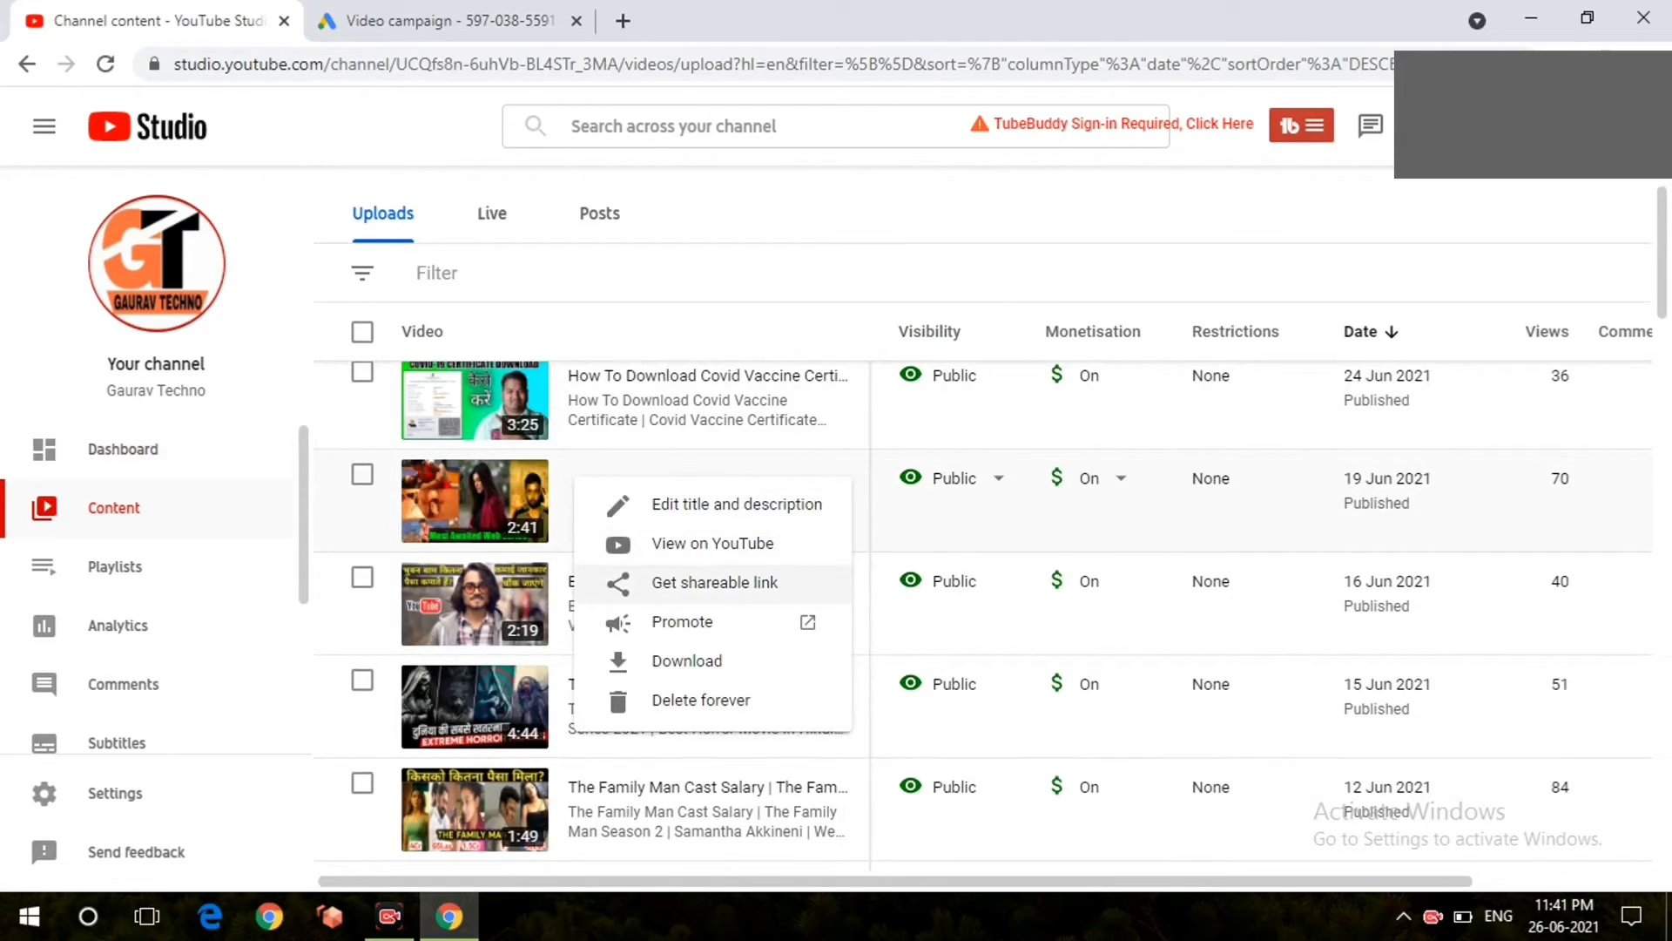
{"action": "left_click", "coordinate": [714, 583]}
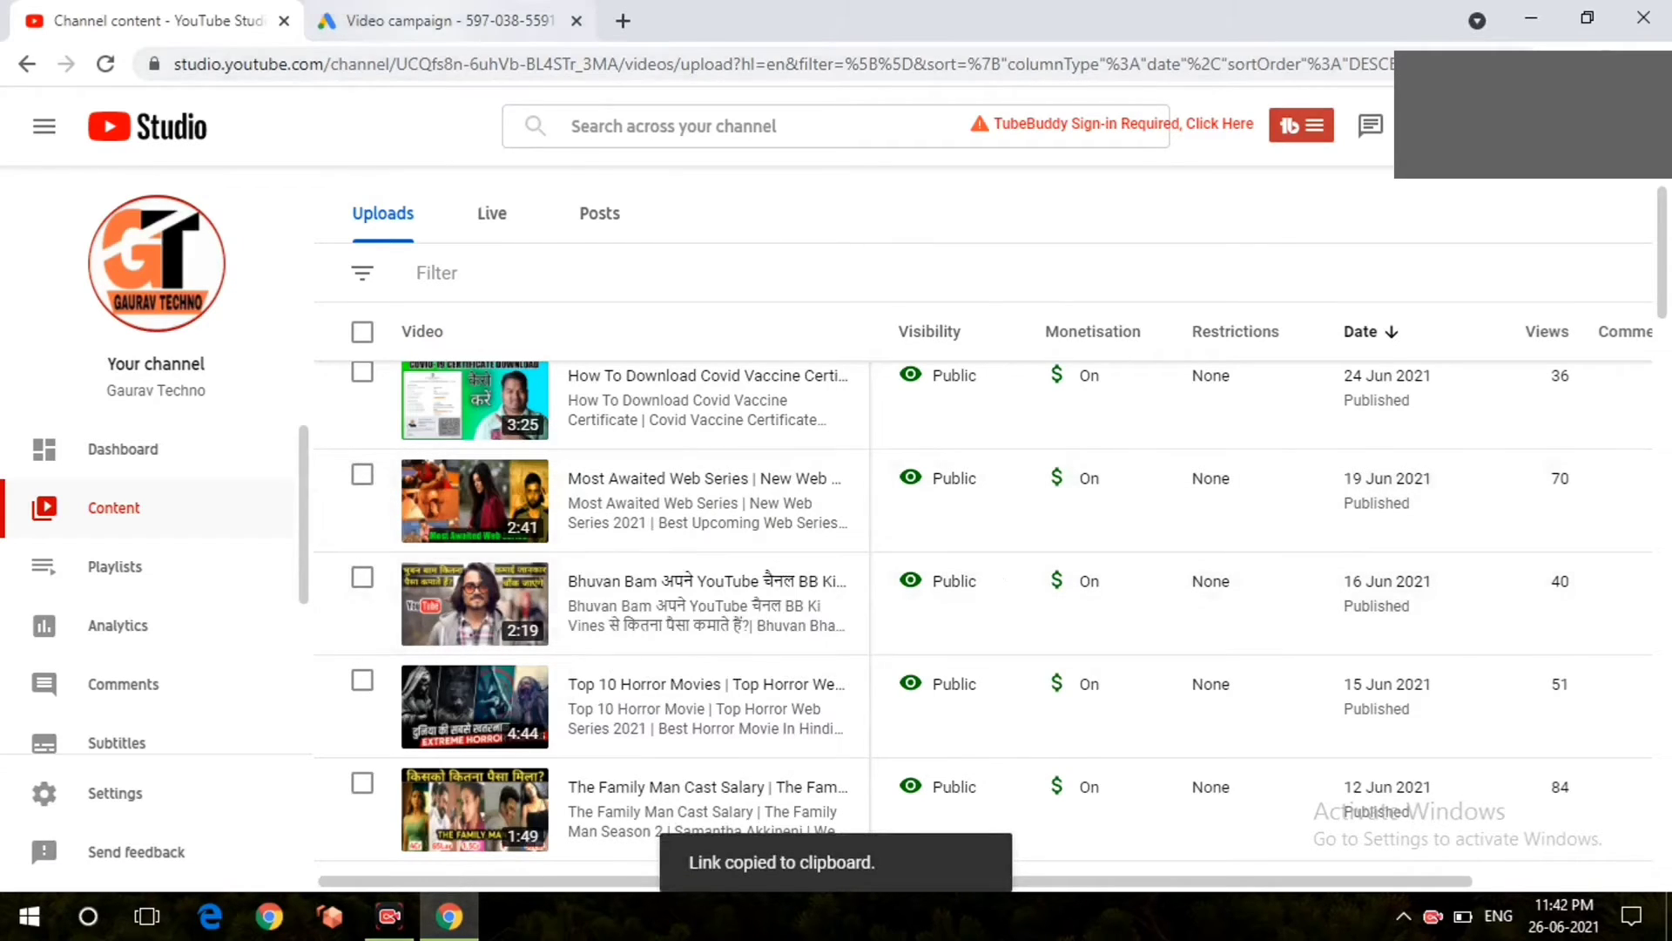
Back in Google Ads, paste the copied link as the ad's YouTube video and choose the Video discovery ad format.
{"action": "left_click", "coordinate": [448, 20]}
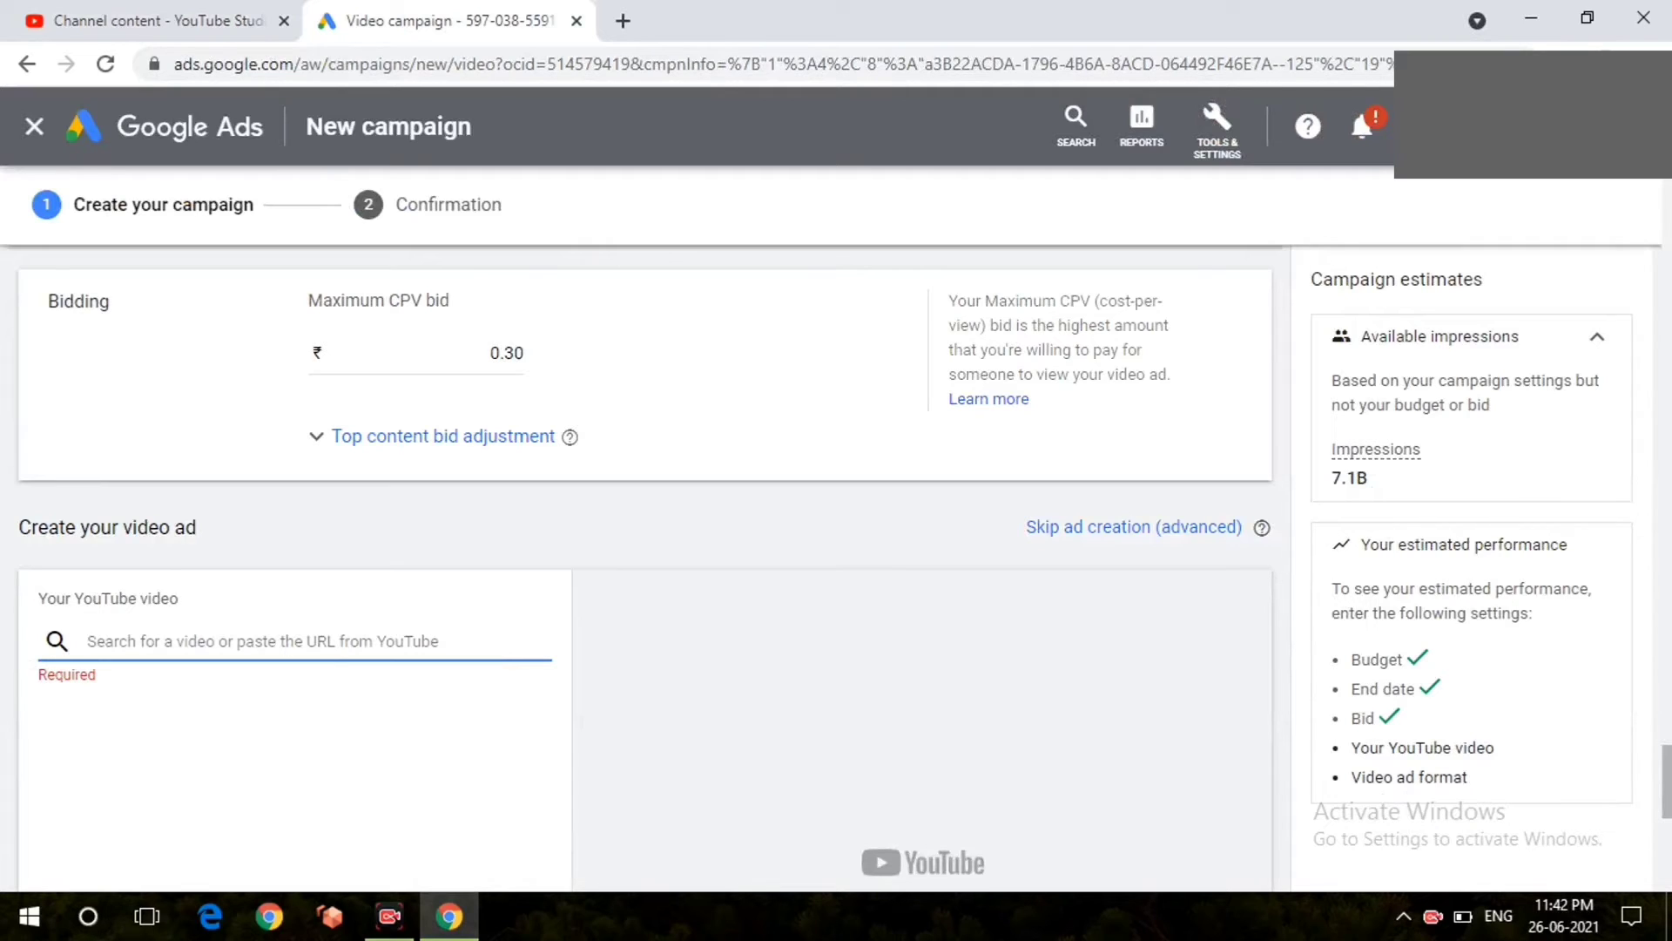
{"action": "key", "text": "ctrl+v"}
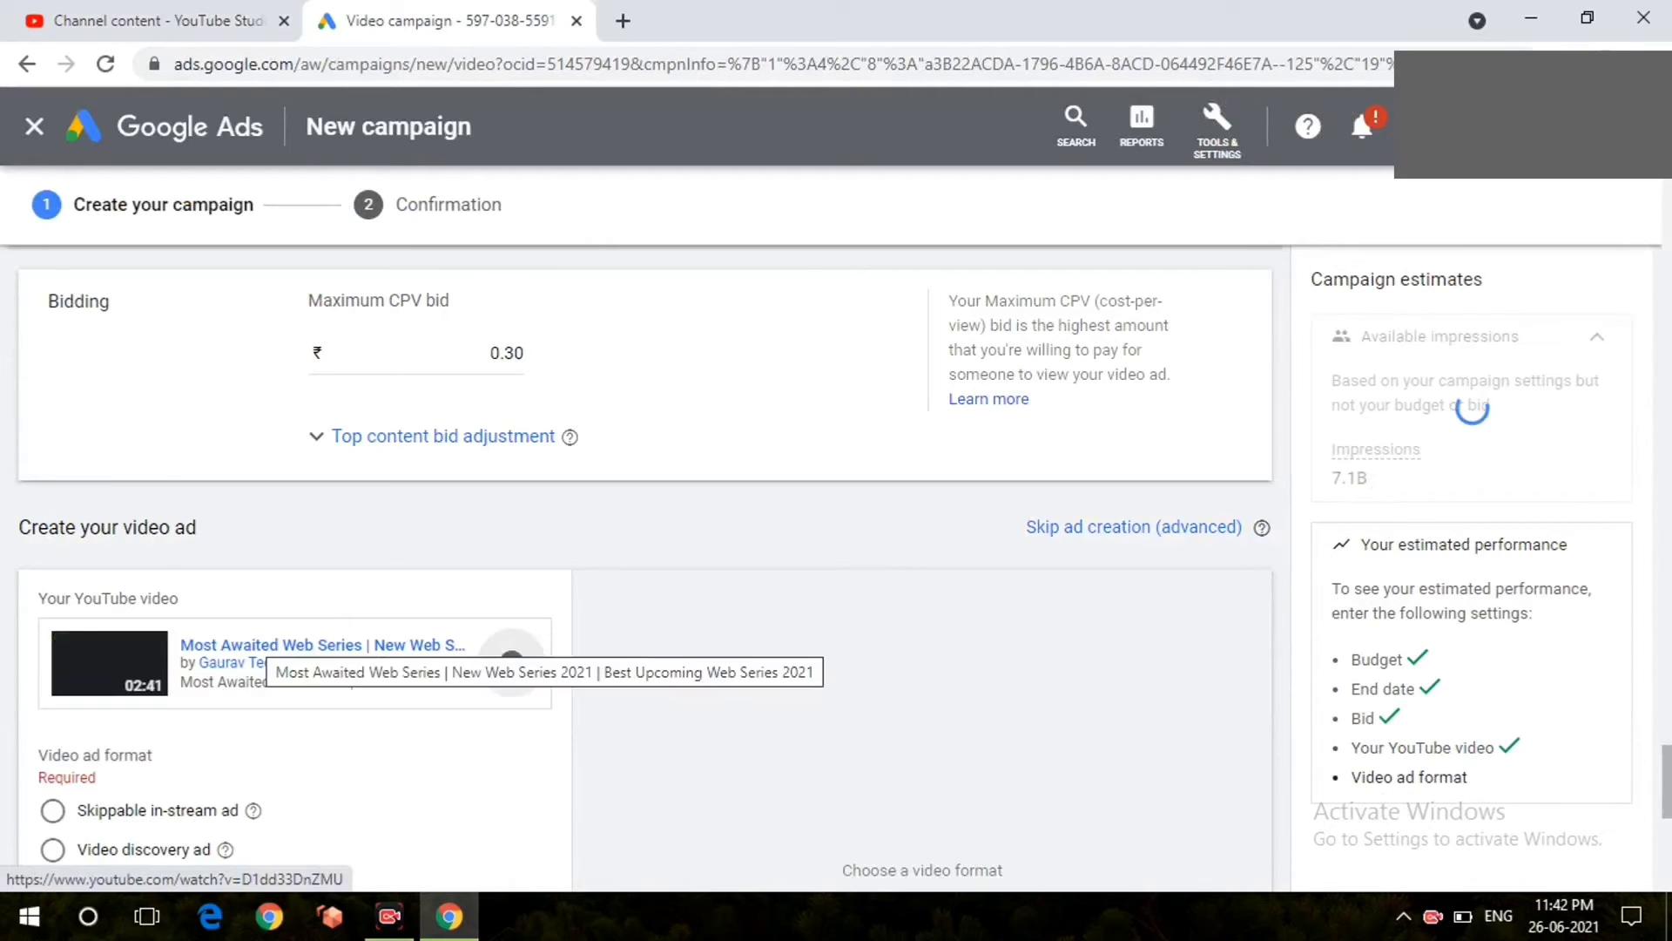
{"action": "scroll", "coordinate": [261, 654], "scroll_direction": "down", "scroll_amount": 3}
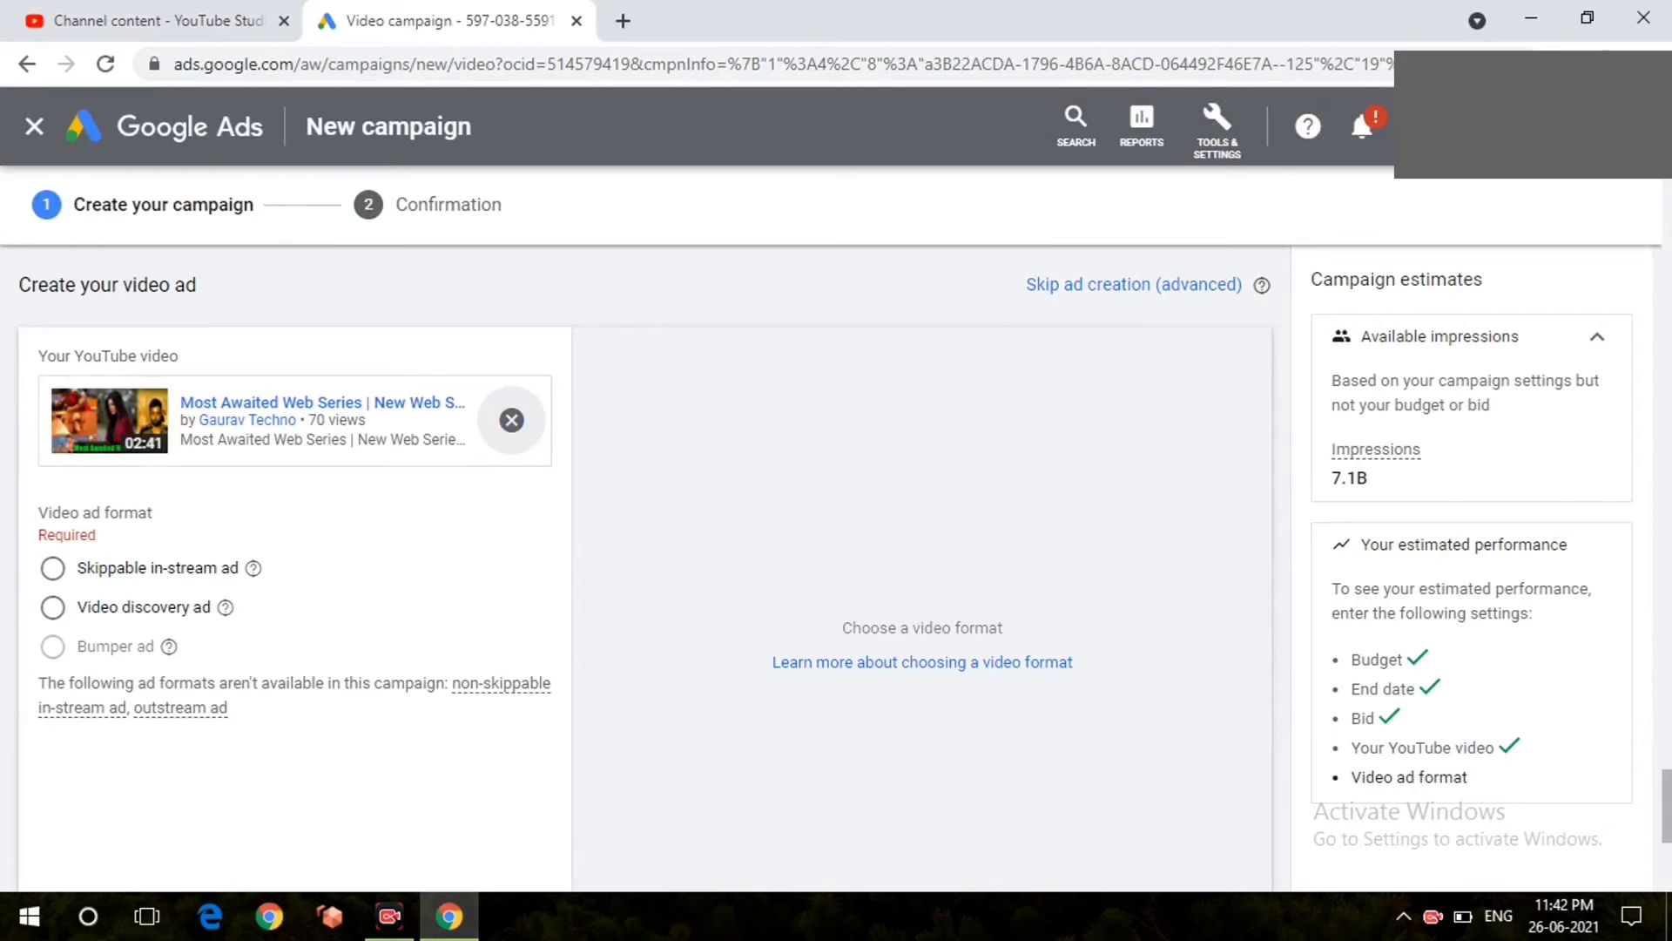
{"action": "left_click", "coordinate": [52, 607]}
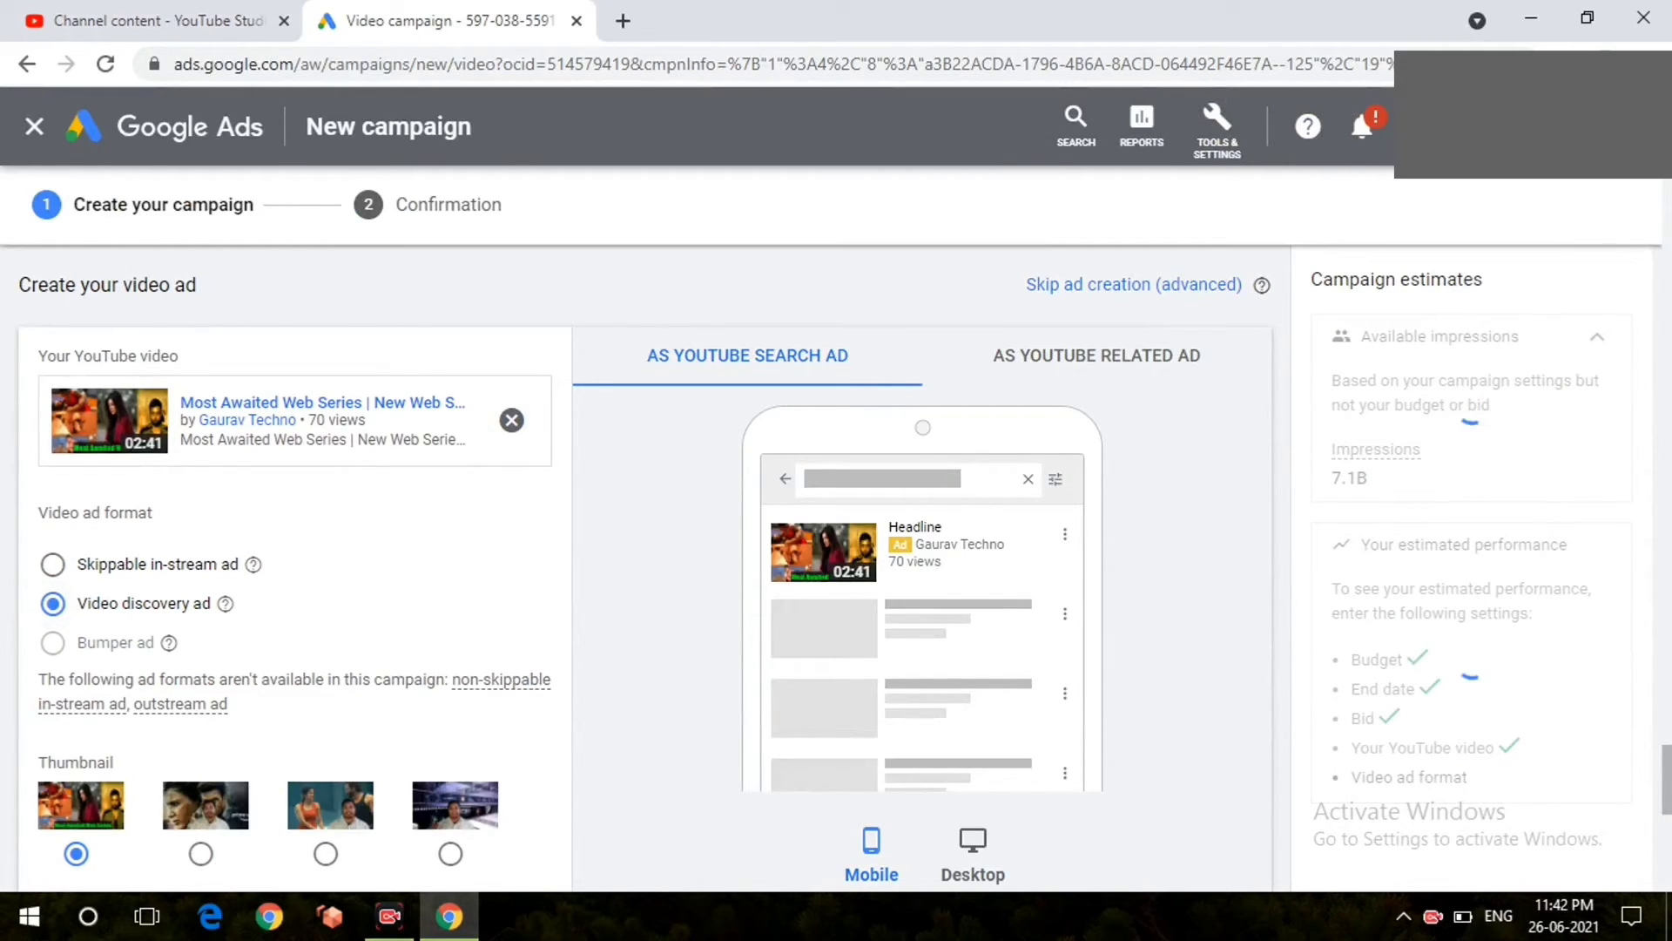
Enter "most awaited web series" as the video ad's headline.
{"action": "scroll", "coordinate": [296, 566], "scroll_direction": "down", "scroll_amount": 2}
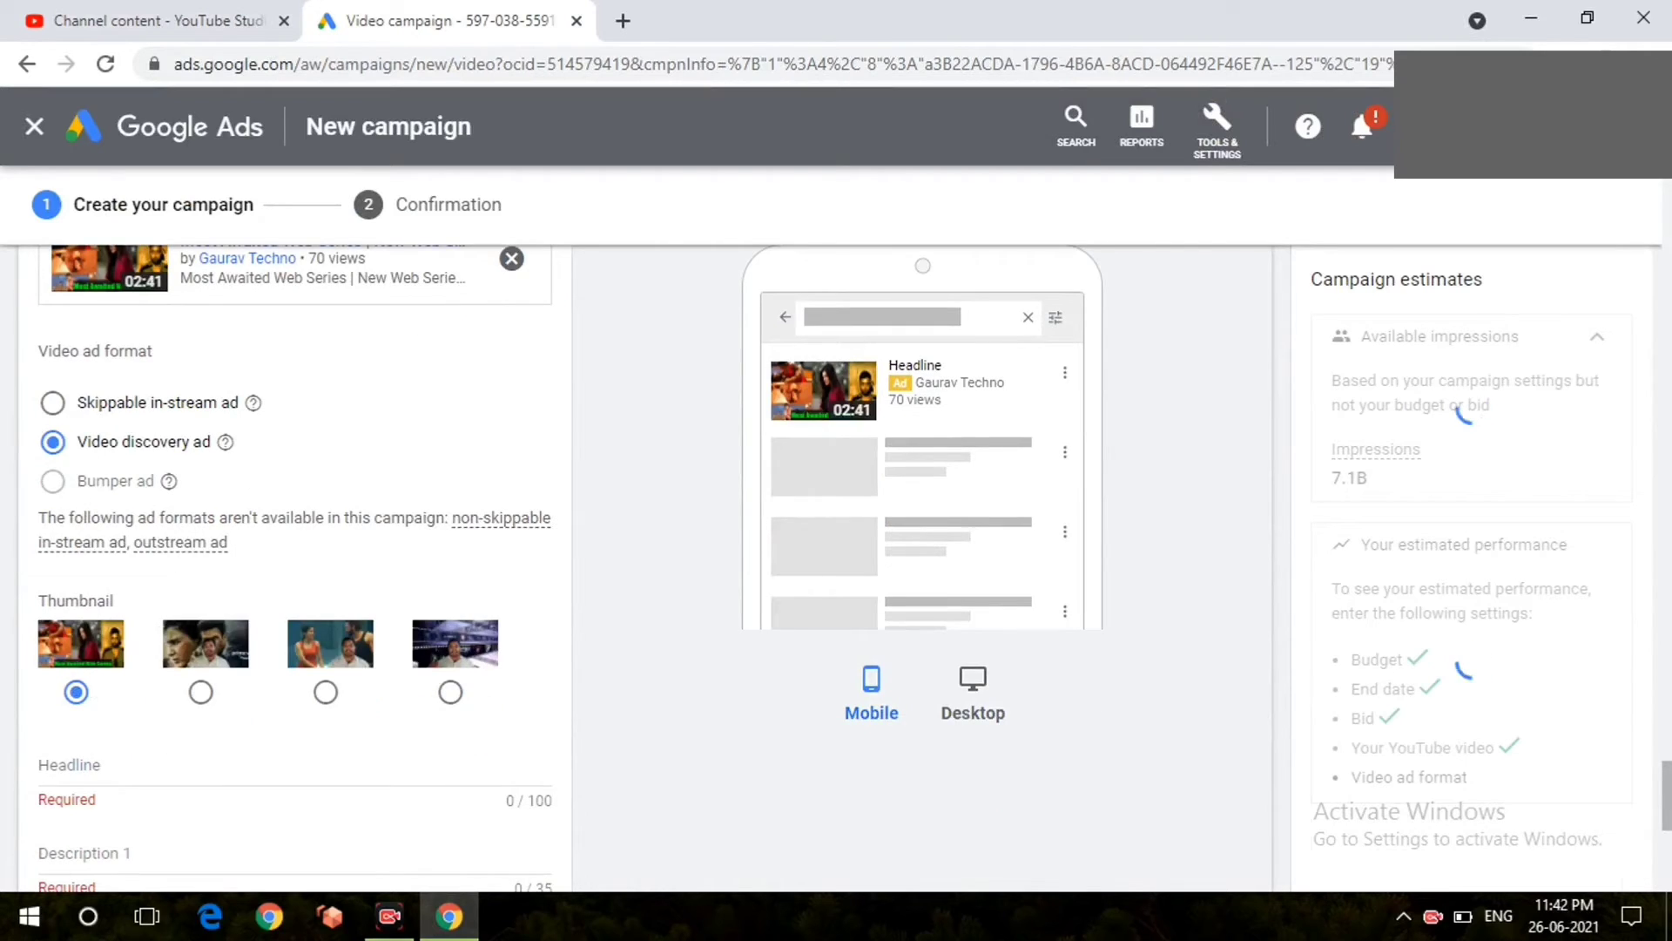
{"action": "scroll", "coordinate": [296, 566], "scroll_direction": "down", "scroll_amount": 1}
{"action": "left_click", "coordinate": [119, 683]}
{"action": "type", "text": "mods"}
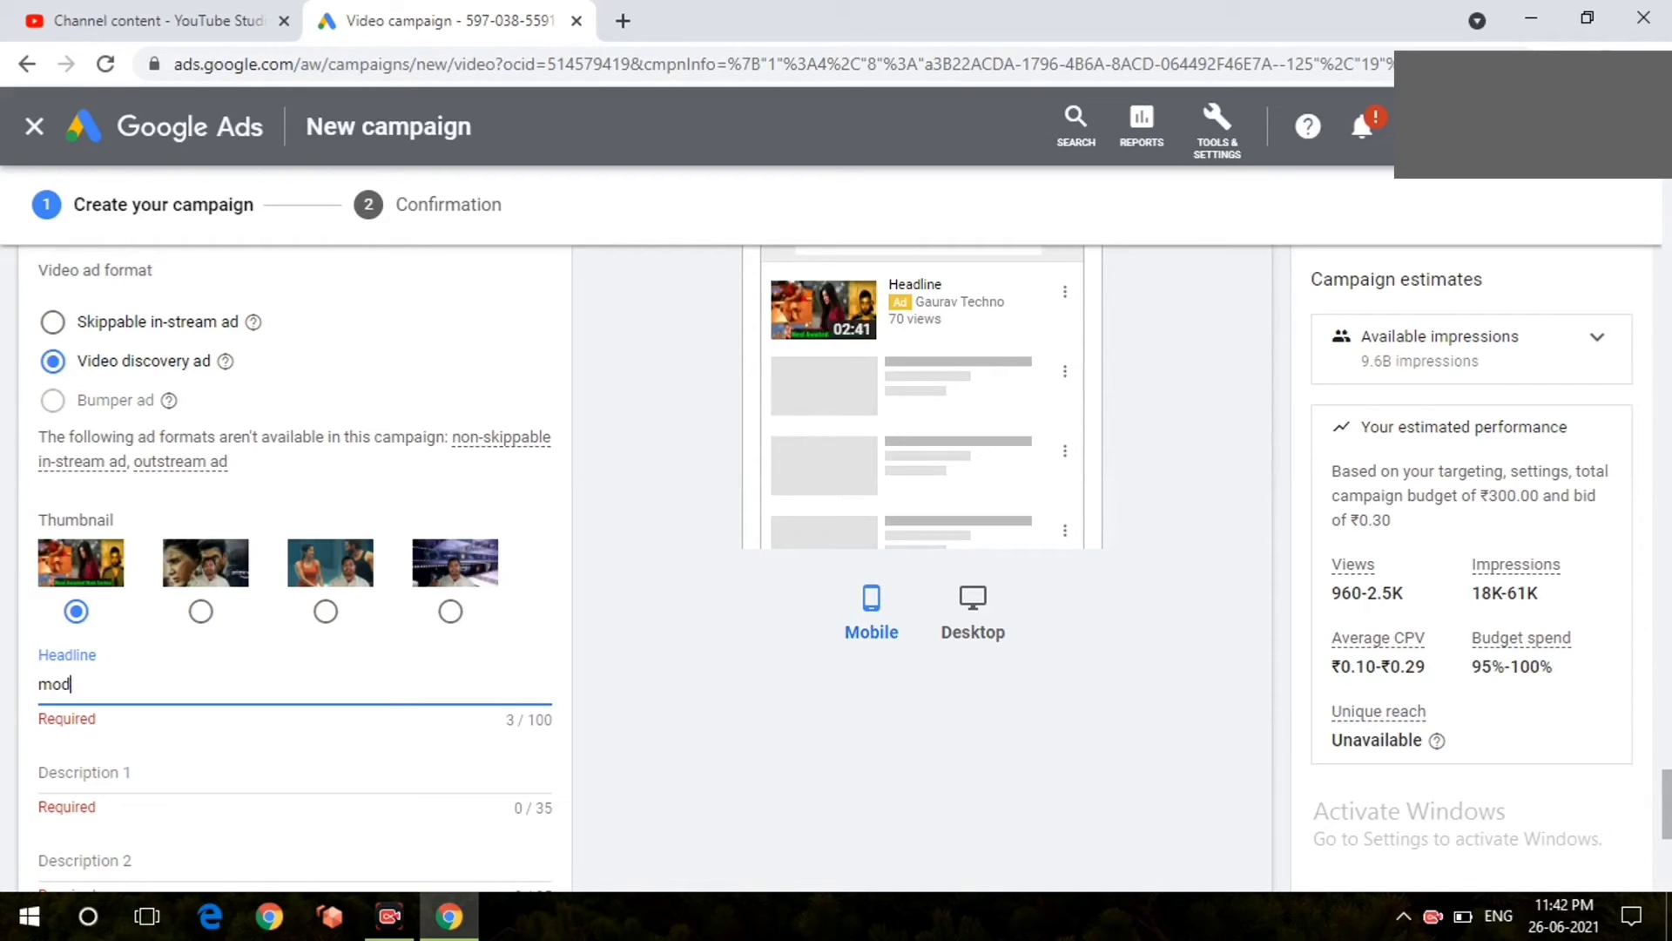
{"action": "key", "text": "BackSpace"}
{"action": "type", "text": "st awaited web series"}
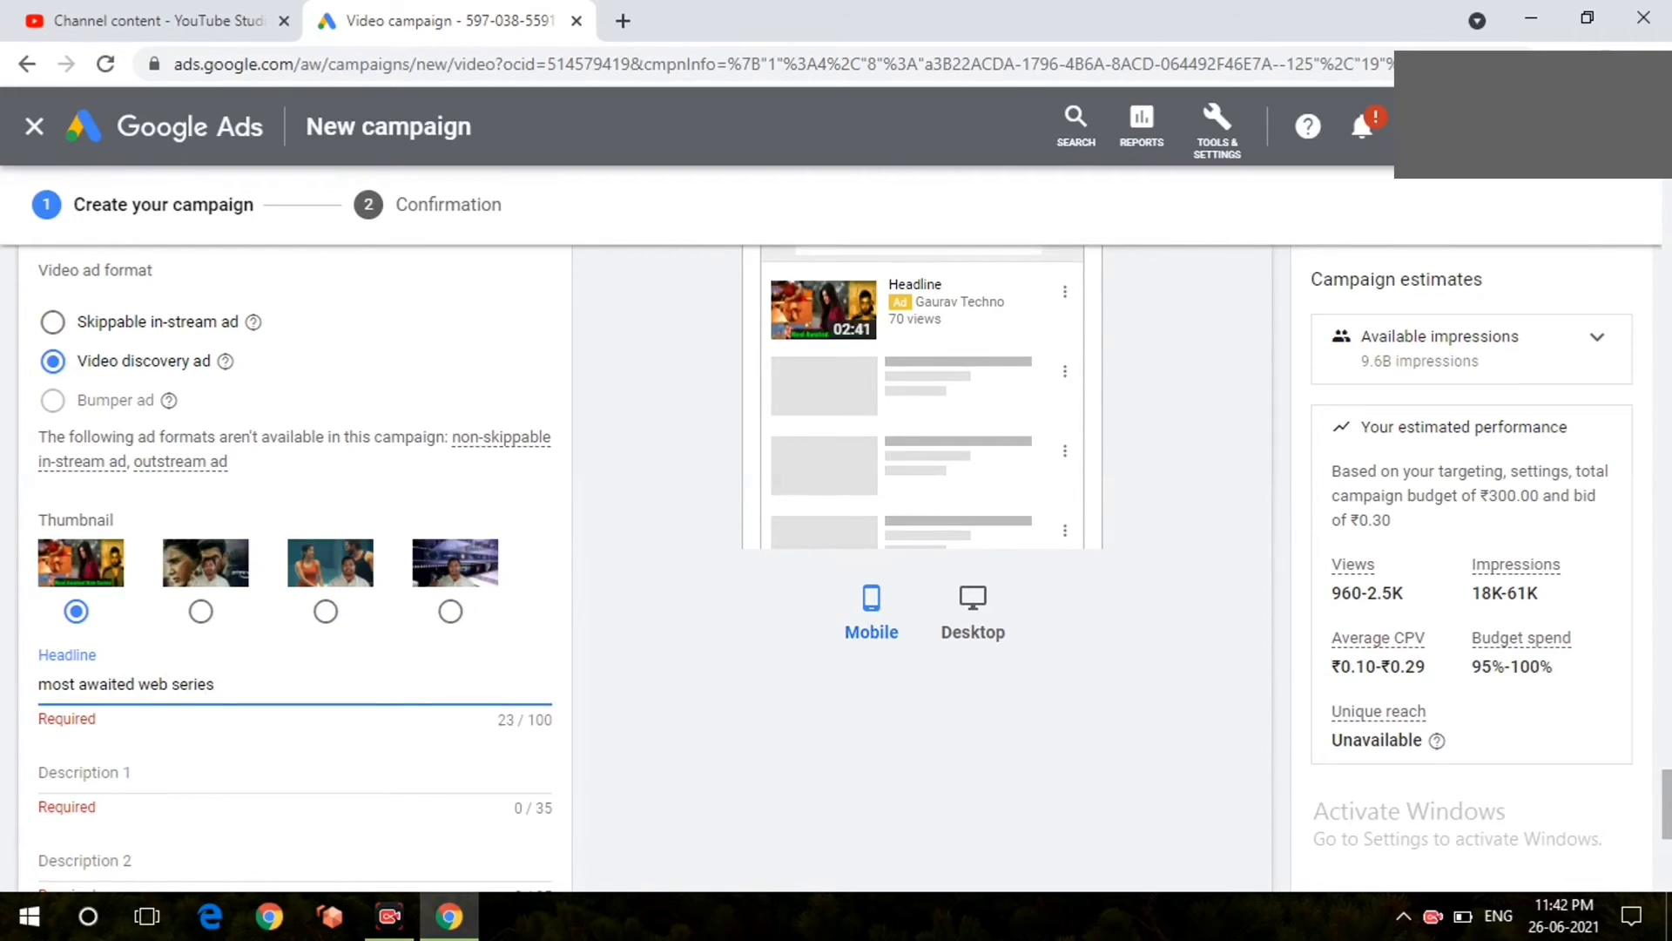
Copy the headline text "most awaited web series" into both Description 1 and Description 2.
{"action": "key", "text": "shift+Left"}
{"action": "key", "text": "shift+Left"}
{"action": "key", "text": "shift+Left"}
{"action": "key", "text": "shift+Left"}
{"action": "key", "text": "shift+Left"}
{"action": "key", "text": "shift+Left"}
{"action": "mouse_move", "coordinate": [209, 684]}
{"action": "left_mouse_down"}
{"action": "mouse_move", "coordinate": [53, 684]}
{"action": "mouse_move", "coordinate": [237, 684]}
{"action": "left_mouse_up"}
{"action": "left_click", "coordinate": [214, 684]}
{"action": "key", "text": "shift+Left"}
{"action": "key", "text": "shift+Left"}
{"action": "key", "text": "shift+Left"}
{"action": "key", "text": "shift+Left"}
{"action": "key", "text": "shift+Left"}
{"action": "key", "text": "shift+Left"}
{"action": "key", "text": "shift+Left"}
{"action": "key", "text": "shift+Left"}
{"action": "key", "text": "shift+Left"}
{"action": "key", "text": "shift+Left"}
{"action": "key", "text": "shift+Left"}
{"action": "key", "text": "shift+Left"}
{"action": "key", "text": "shift+Left"}
{"action": "key", "text": "shift+Left"}
{"action": "key", "text": "shift+Left"}
{"action": "key", "text": "shift+Left"}
{"action": "key", "text": "shift+Left"}
{"action": "key", "text": "shift+Left"}
{"action": "key", "text": "shift+Left"}
{"action": "key", "text": "shift+Left"}
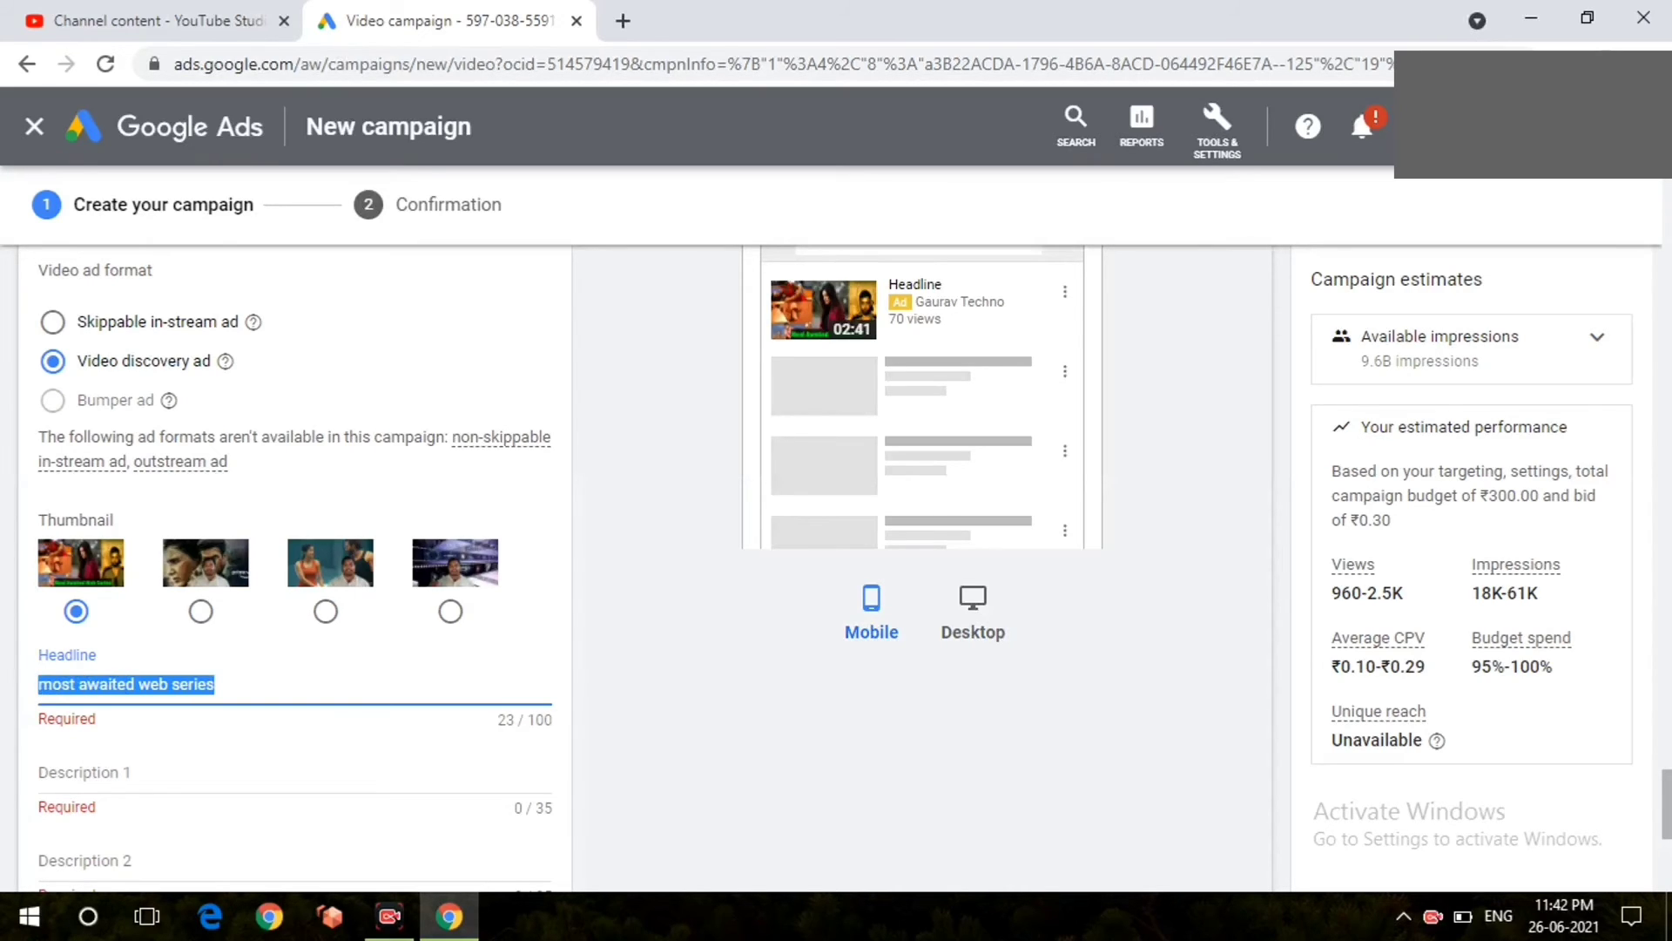
{"action": "right_click", "coordinate": [71, 771]}
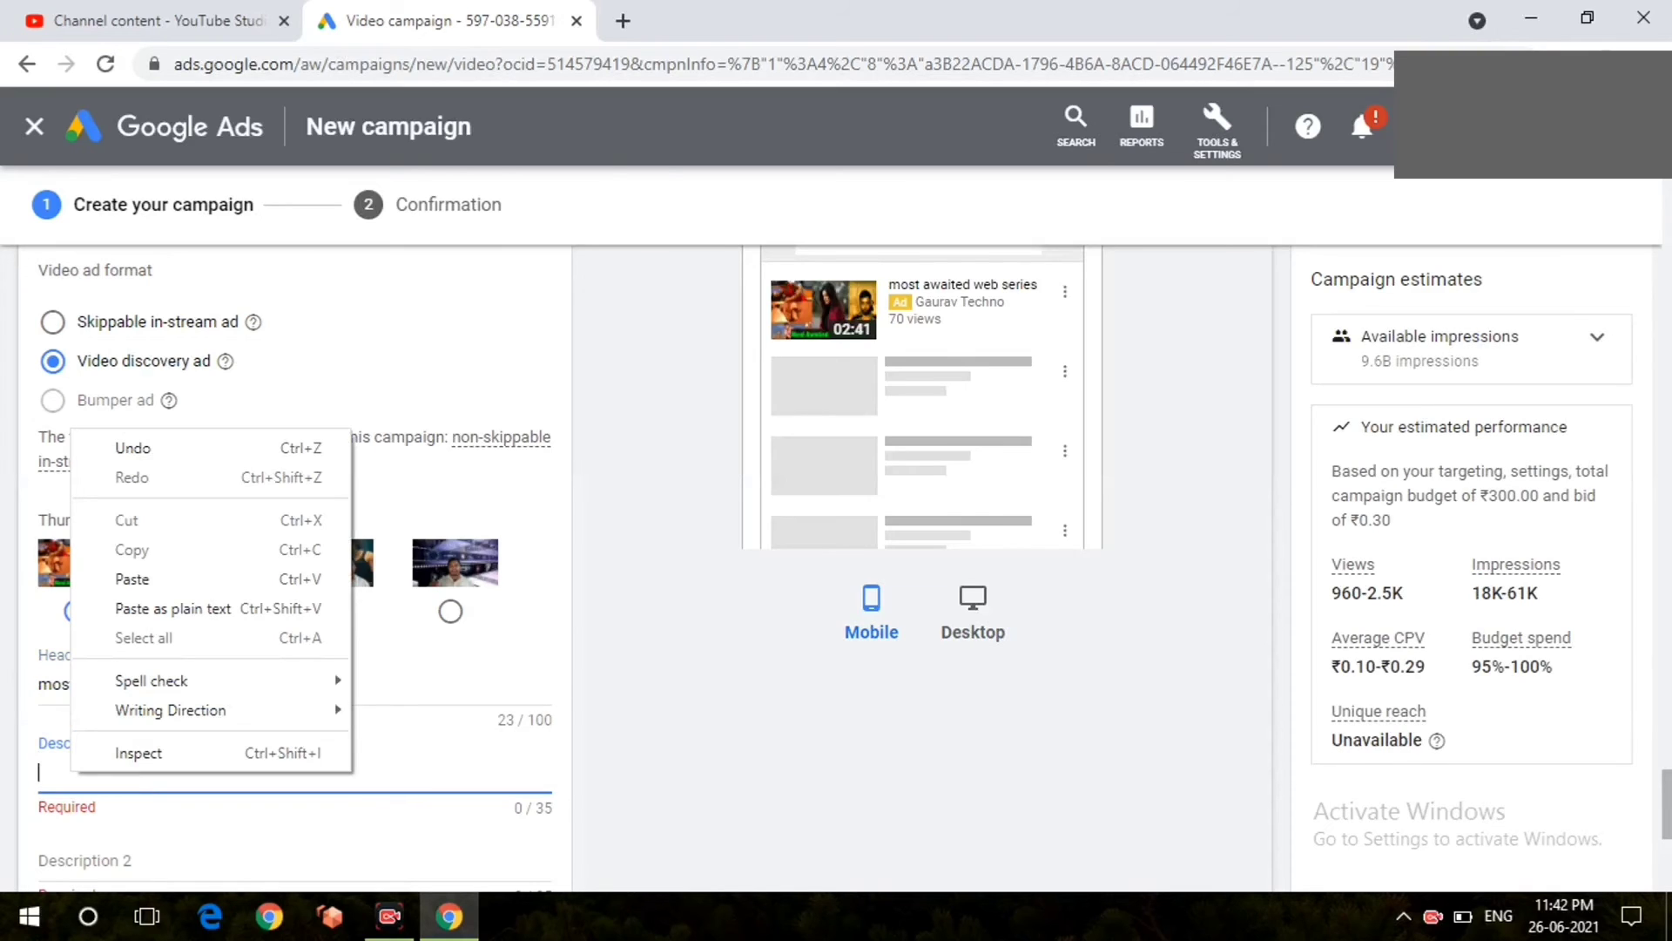
{"action": "key", "text": "Escape"}
{"action": "key", "text": "ctrl+v"}
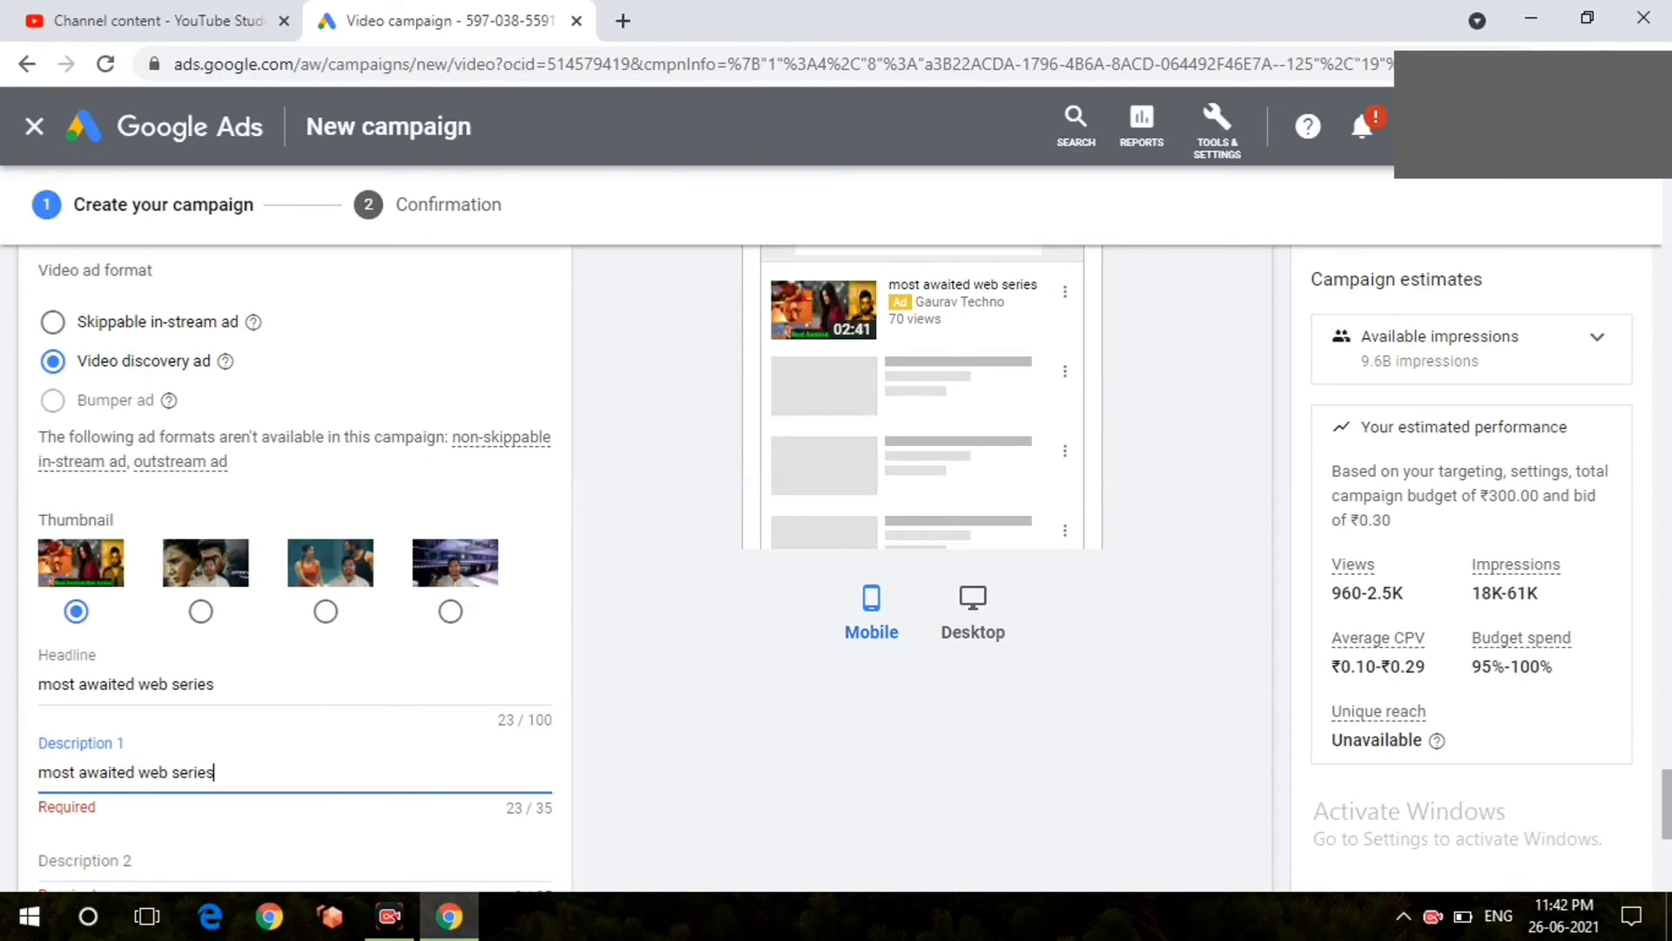
{"action": "left_click", "coordinate": [84, 860]}
{"action": "key", "text": "ctrl+v"}
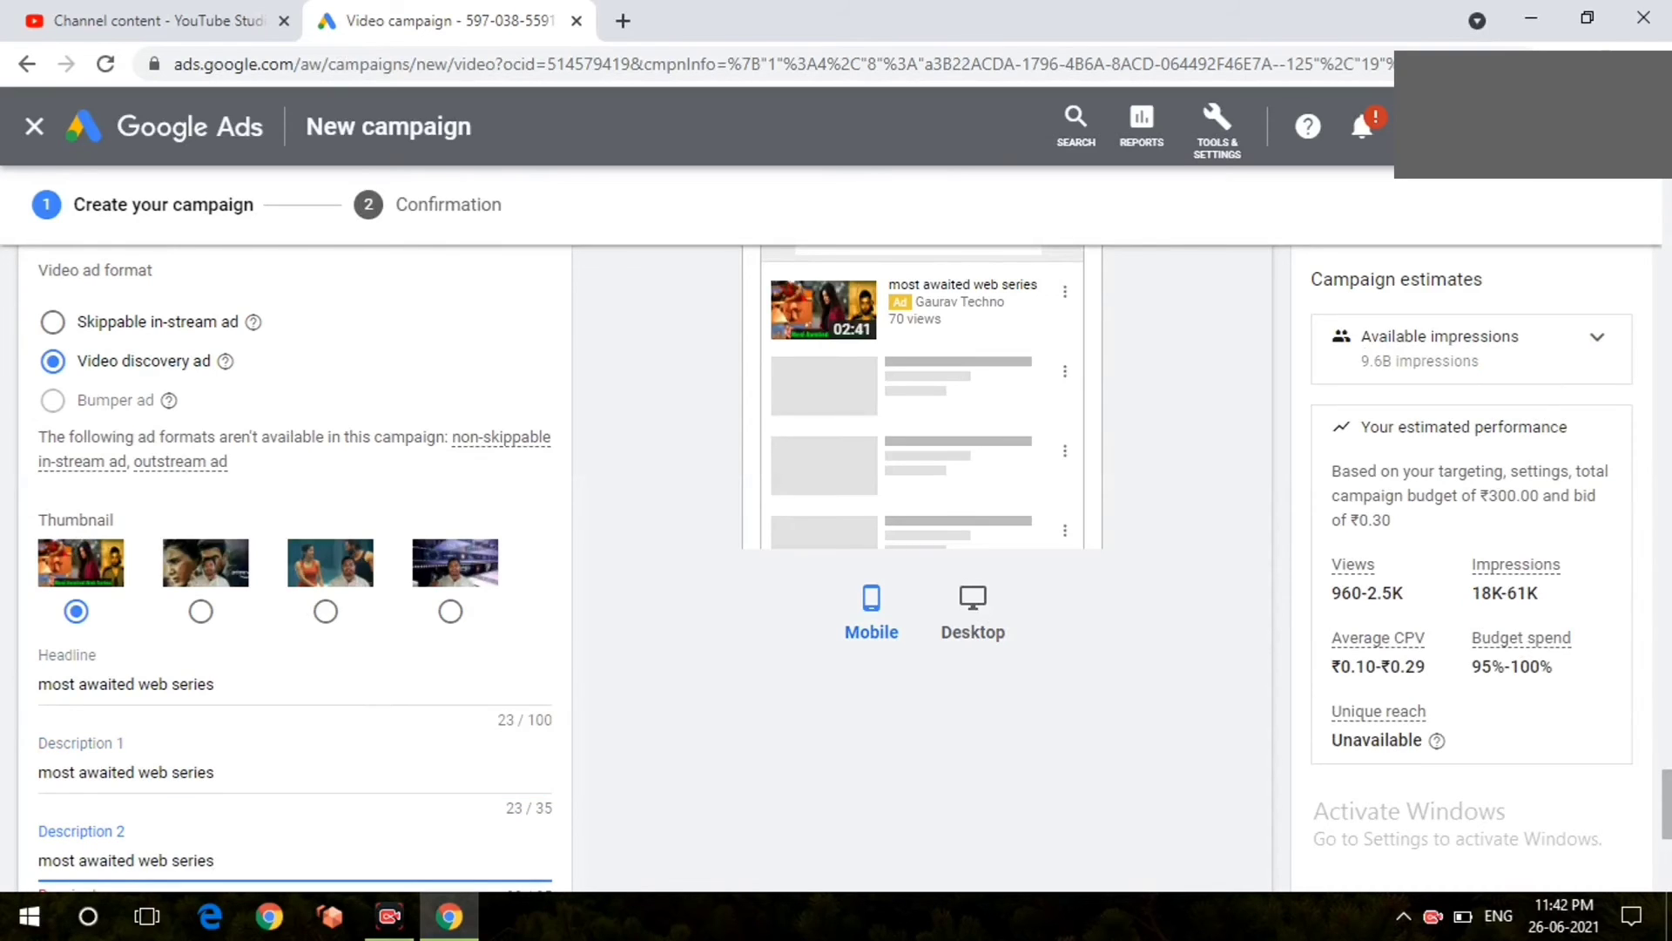
Keep the ad name Ad #1 and submit the finished settings to create the campaign.
{"action": "scroll", "coordinate": [296, 567], "scroll_direction": "down", "scroll_amount": 3}
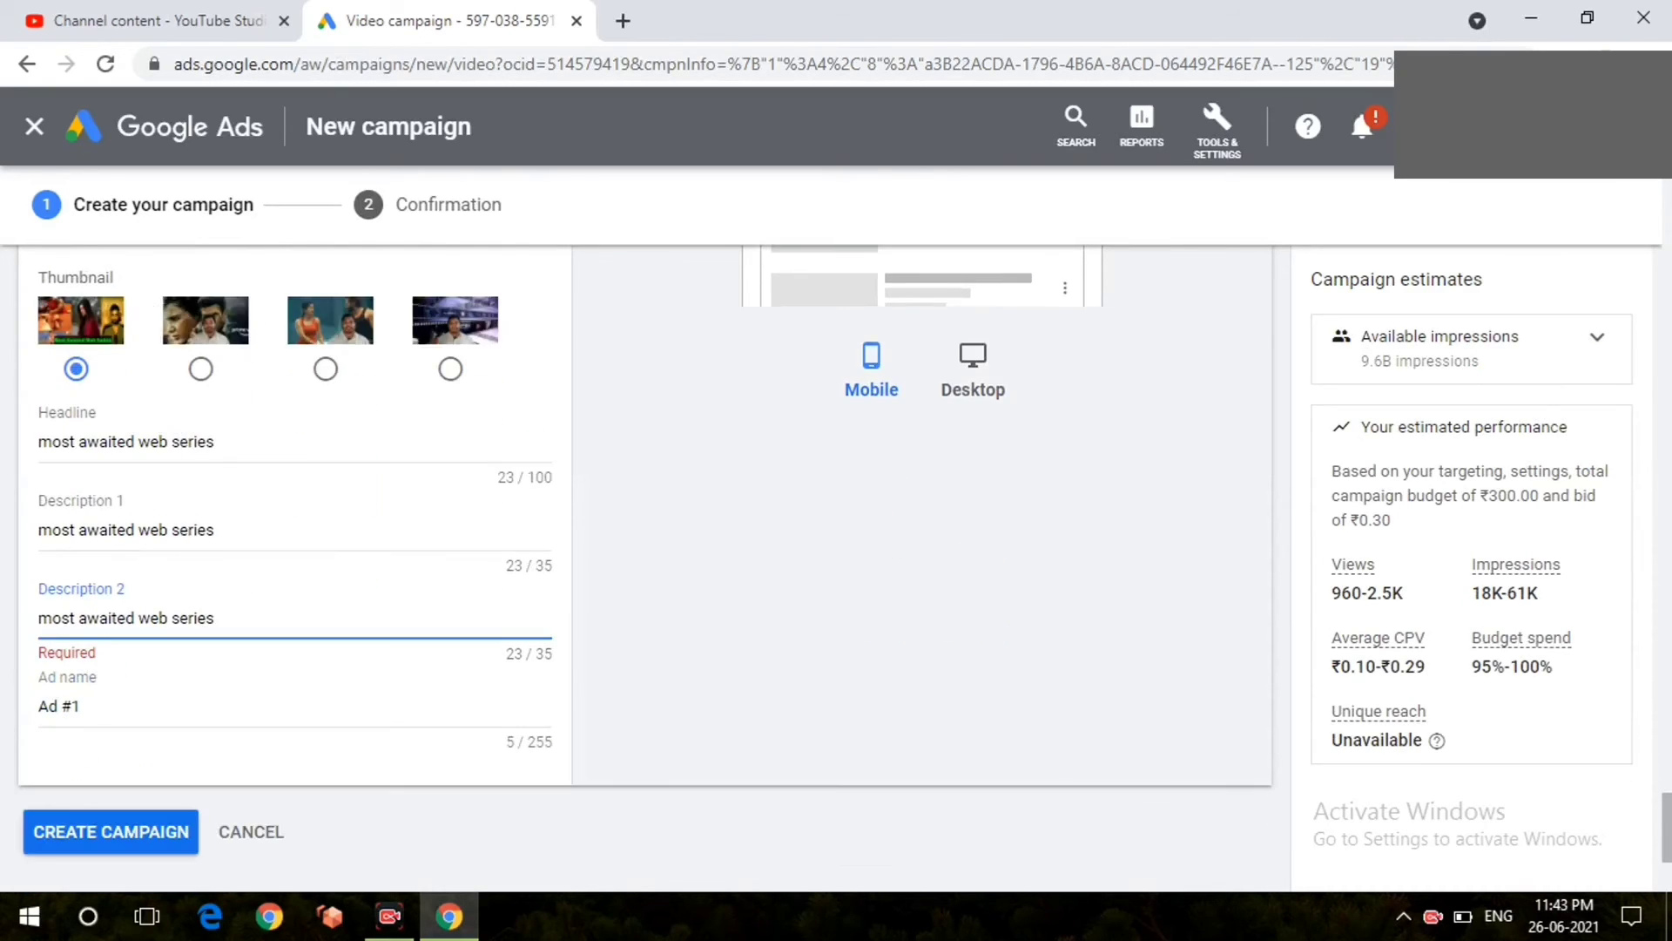
{"action": "scroll", "coordinate": [297, 523], "scroll_direction": "down", "scroll_amount": 1}
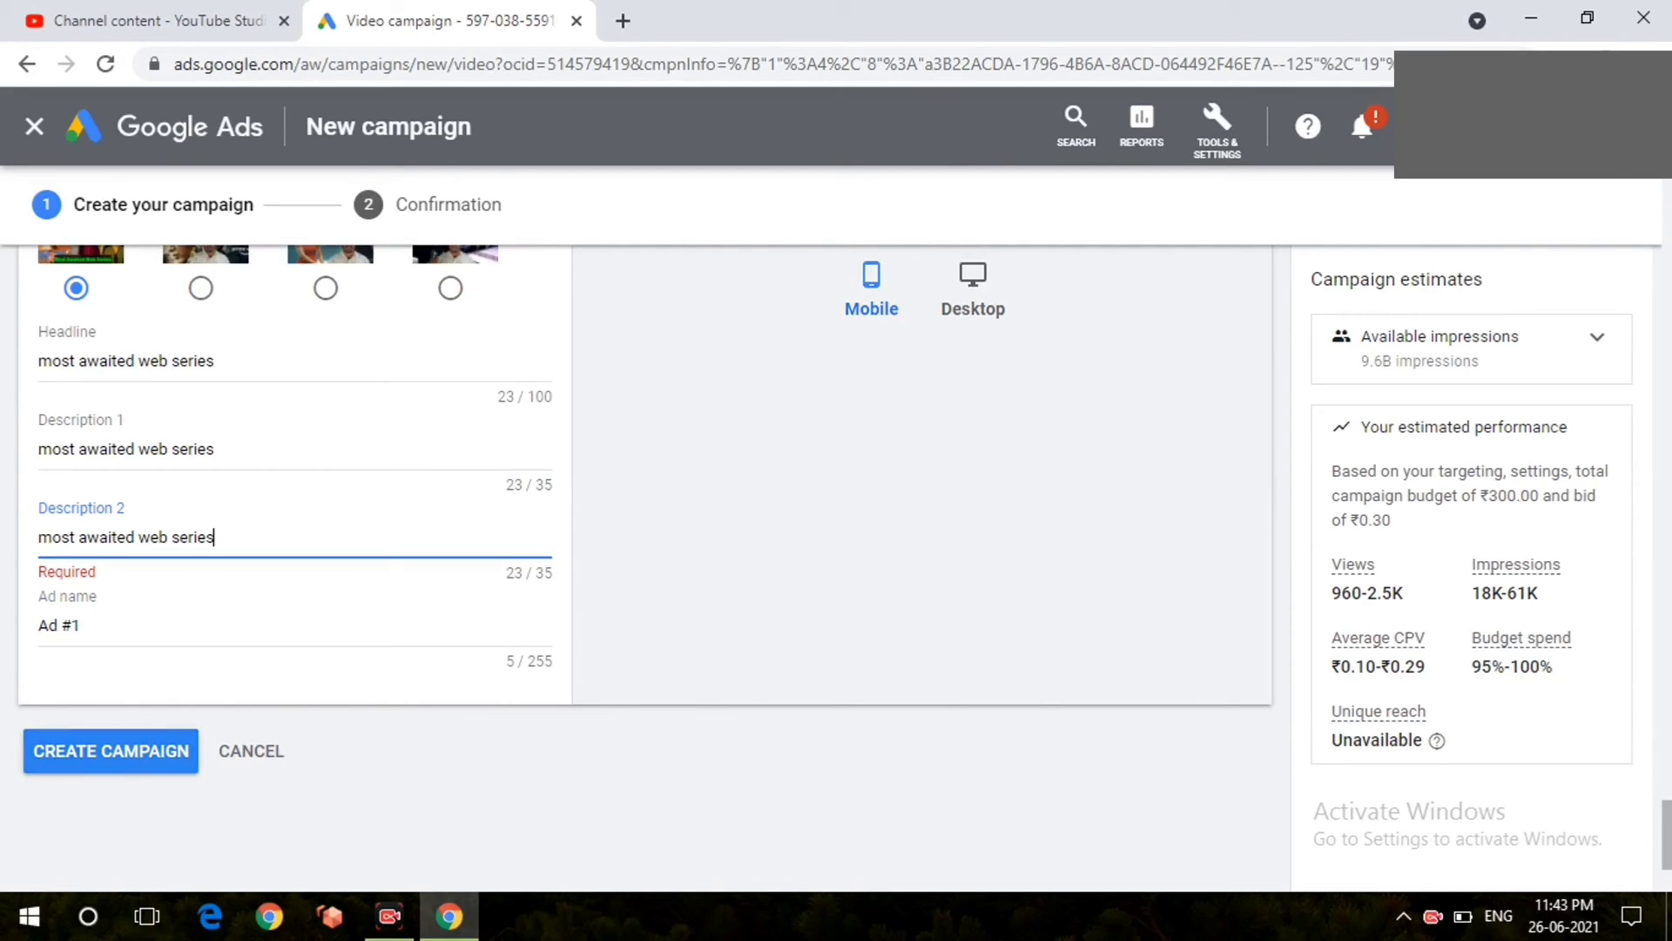
{"action": "left_click", "coordinate": [111, 751]}
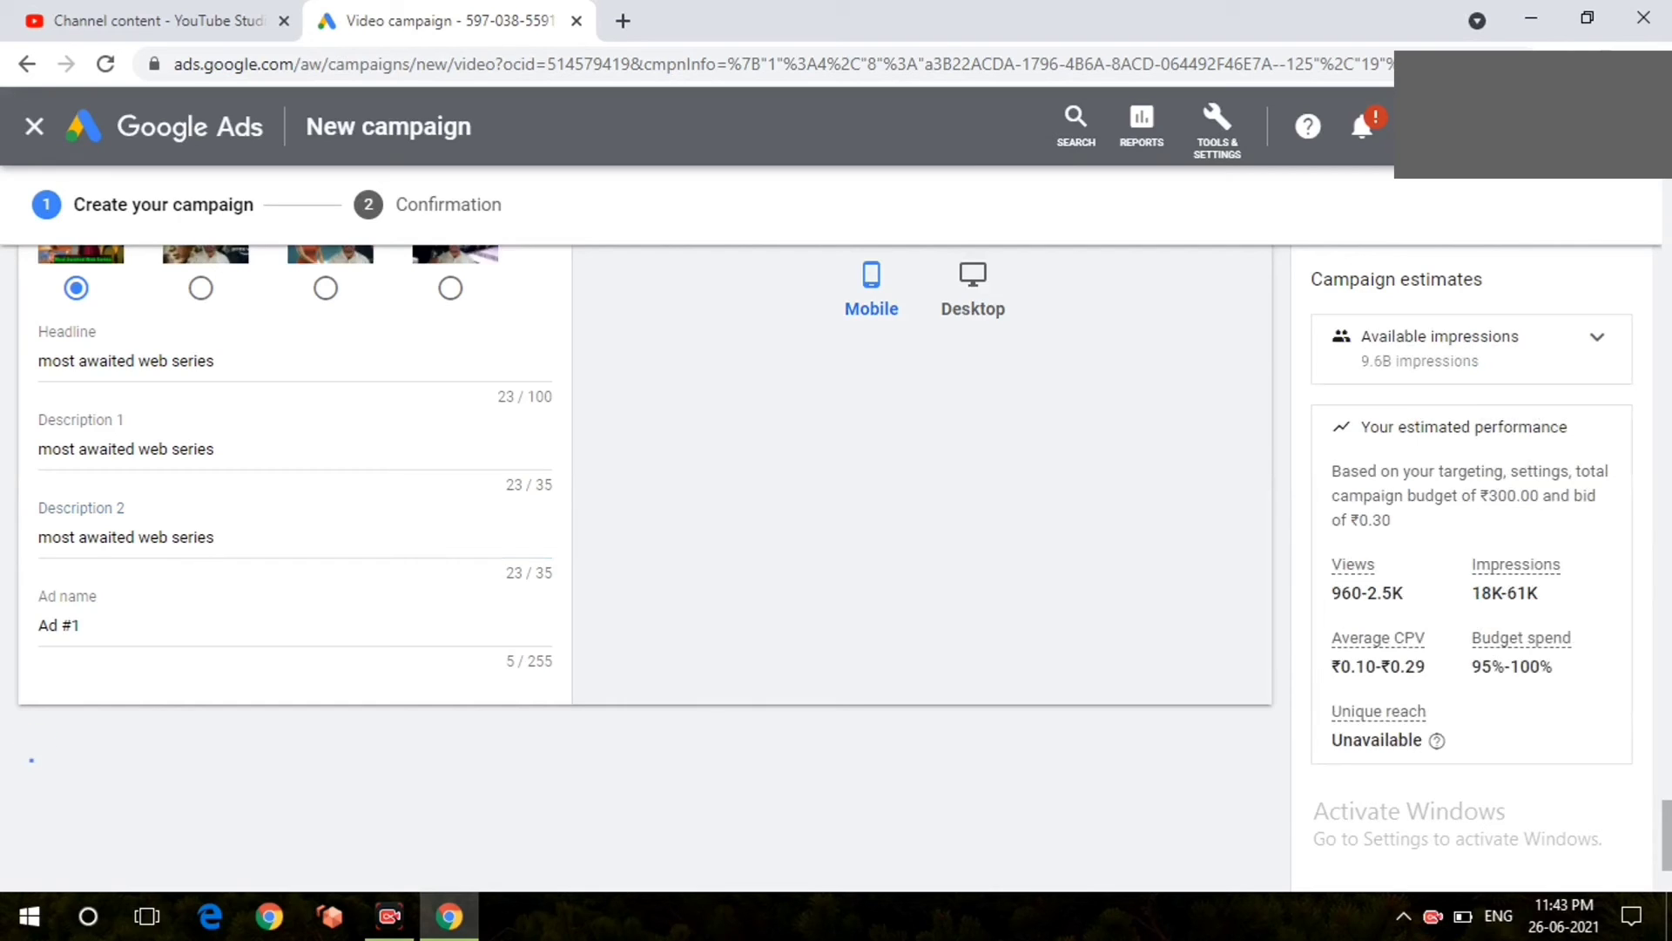